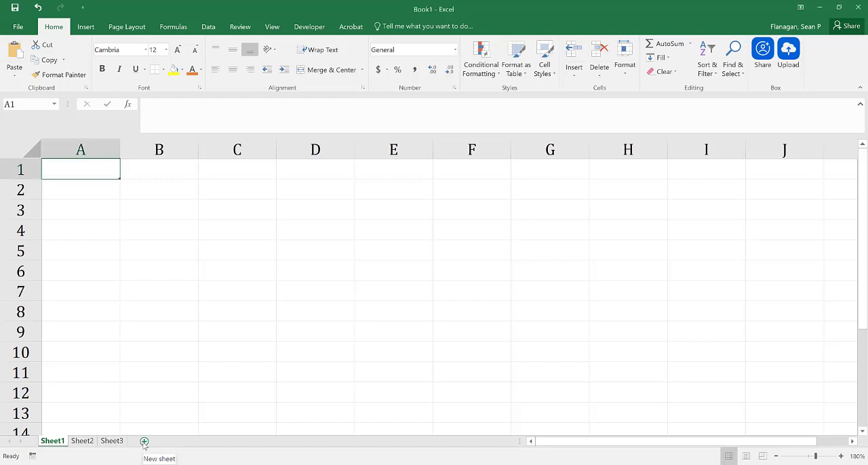
# Add a new worksheet to the workbook and return to Sheet1.
pyautogui.click(143, 441)
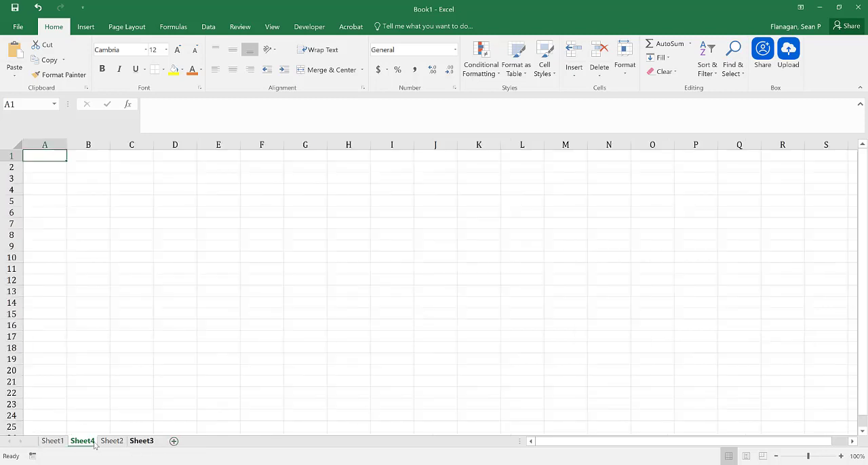
pyautogui.click(54, 440)
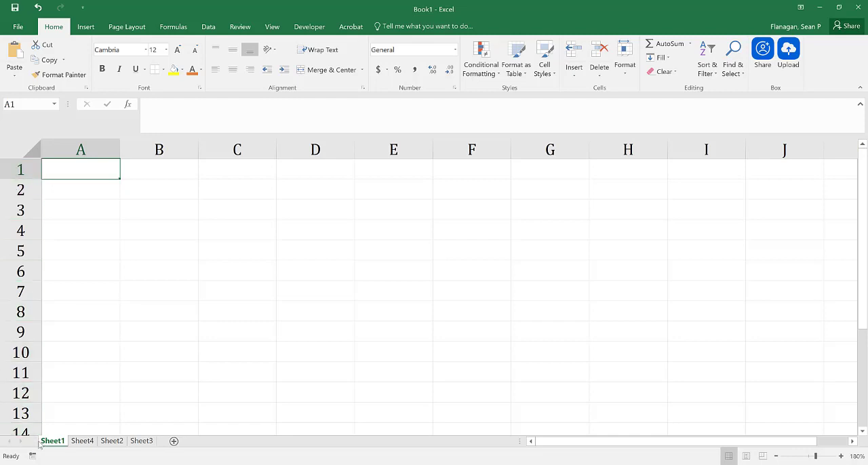
# Enter the text HELLO in cell A1.
pyautogui.click(85, 188)
pyautogui.click(87, 174)
pyautogui.write('He')
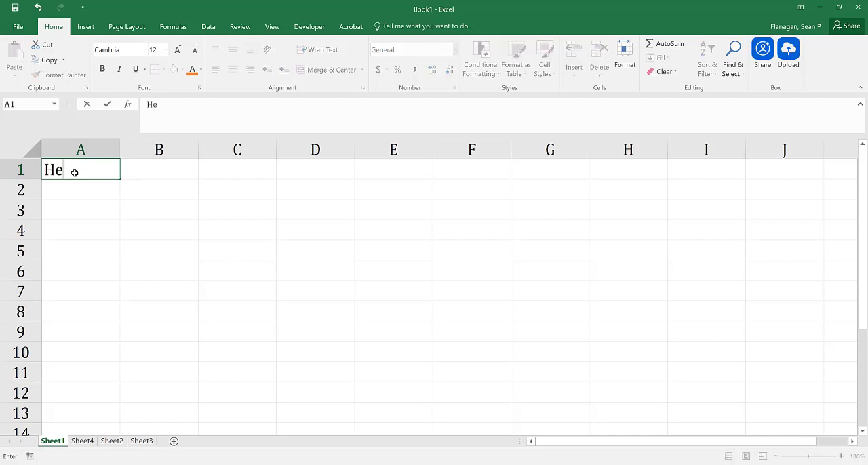
pyautogui.write('llo')
pyautogui.press('BackSpace')
pyautogui.press('BackSpace')
pyautogui.press('BackSpace')
pyautogui.press('BackSpace')
pyautogui.press('BackSpace')
pyautogui.click(176, 118)
pyautogui.write('HELLO')
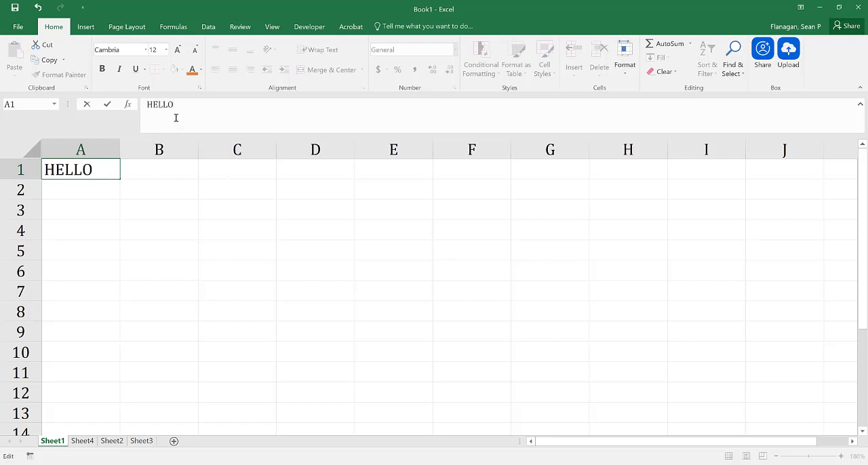
pyautogui.press('Return')
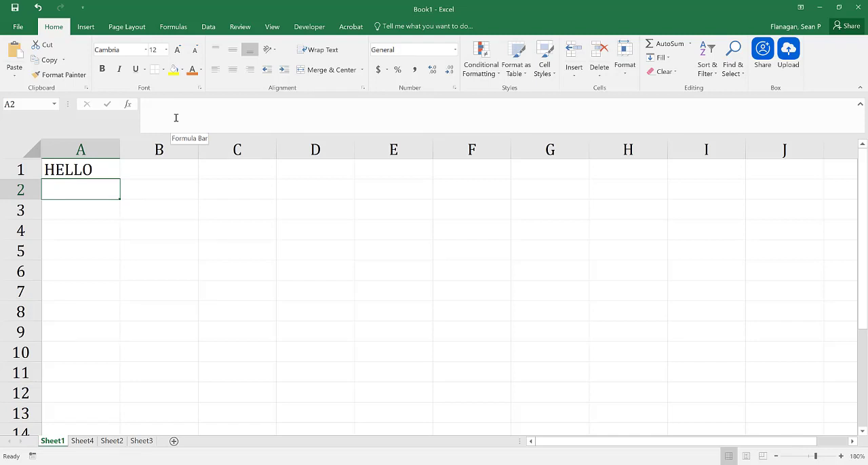
# Enter the date 8/30/2020 in cell A2 and the number 12 in cell A3.
pyautogui.write('8/')
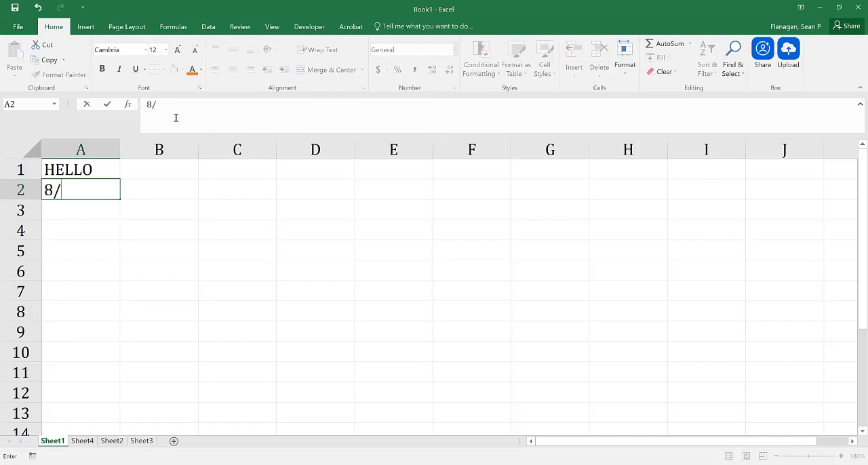
pyautogui.write('30/2020')
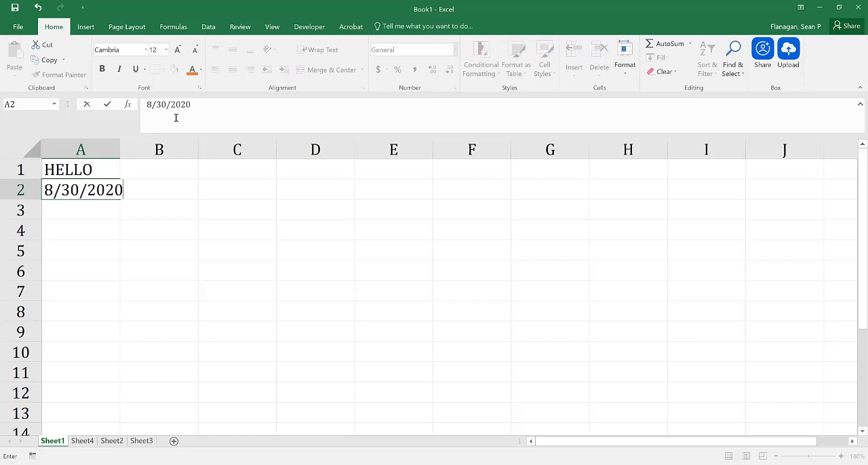
pyautogui.press('Return')
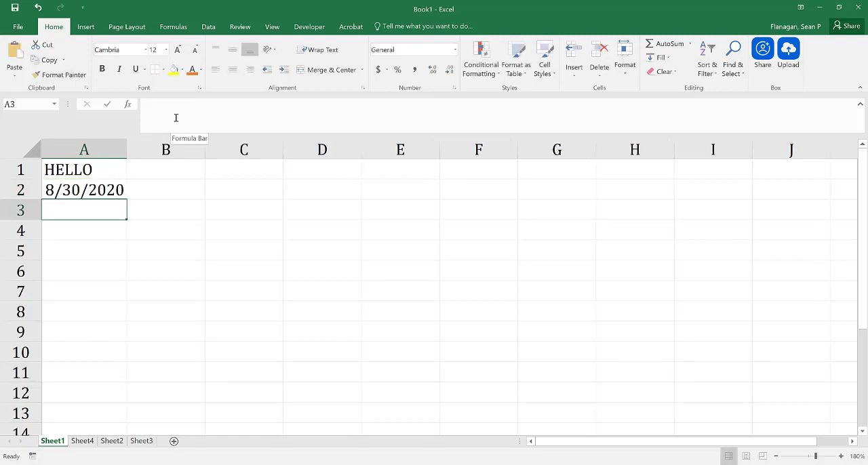
pyautogui.write('12')
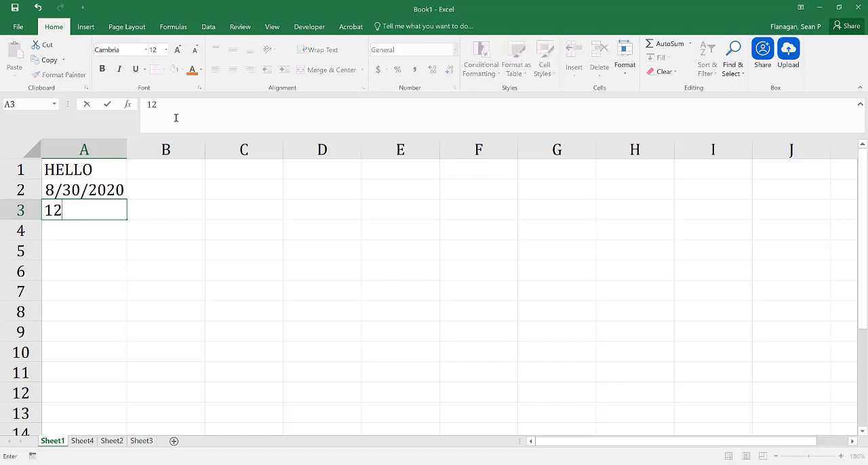
pyautogui.press('Return')
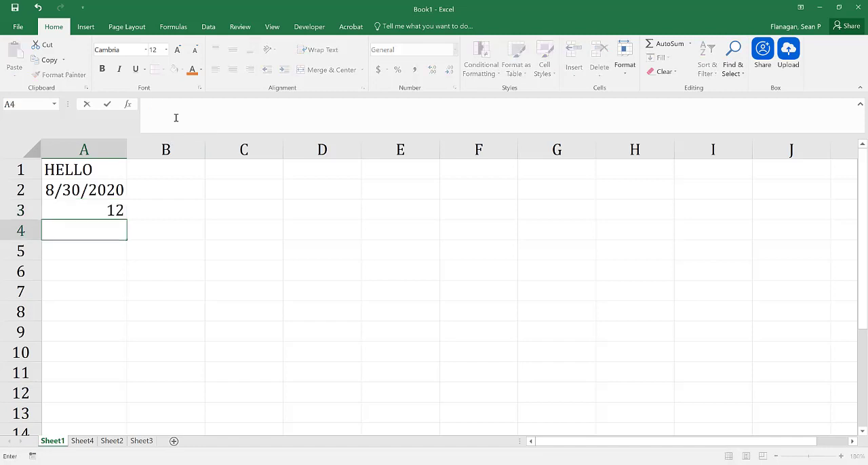
# Enter the formula =3*2 in cell A4.
pyautogui.write('=')
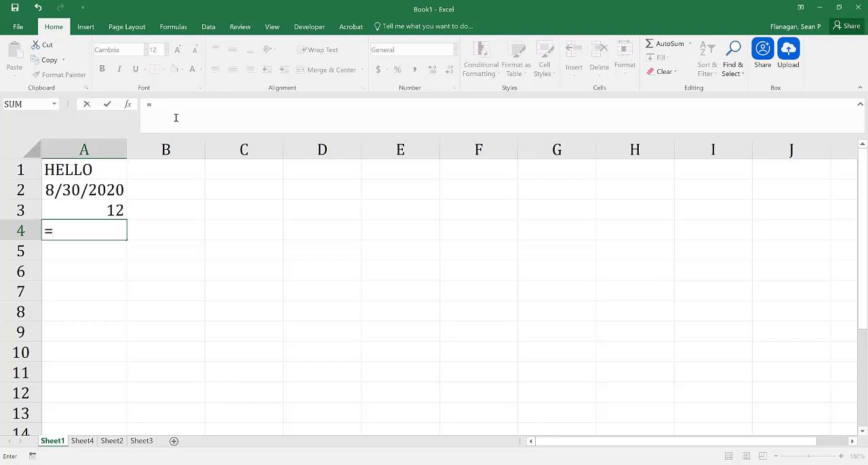
pyautogui.write('3*2')
pyautogui.press('Return')
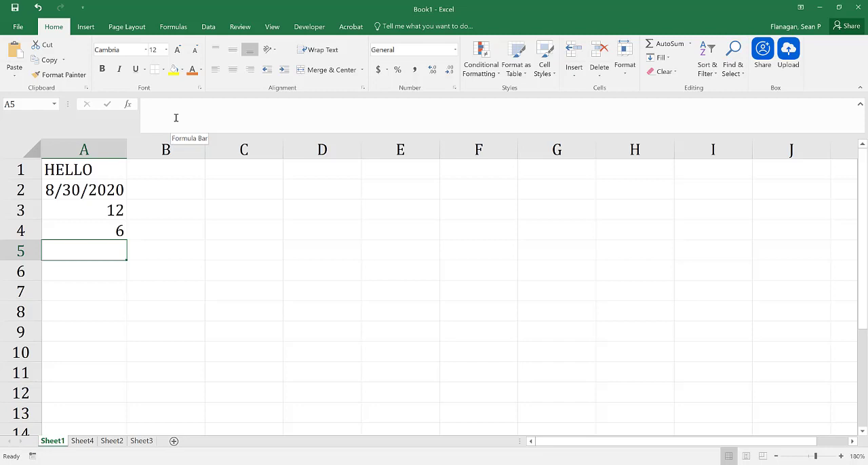
# Try entering 2/4 directly in cell A5 and clear the cell.
pyautogui.write('2/4')
pyautogui.press('Return')
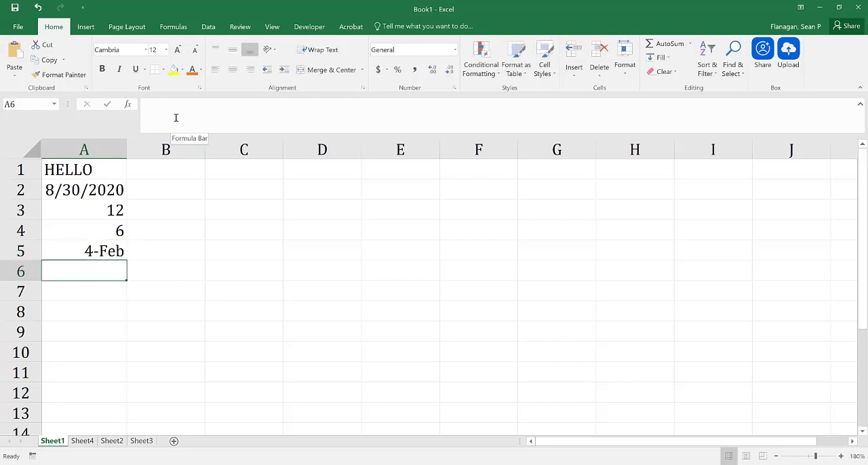
pyautogui.press('Up')
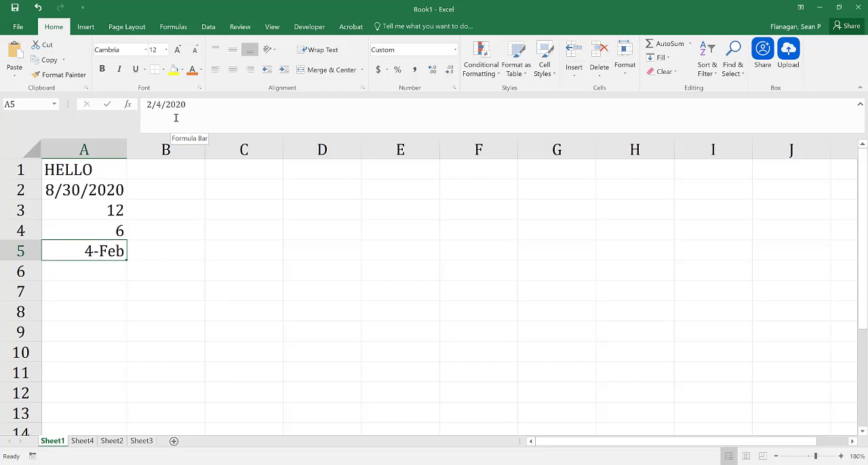
pyautogui.press('Delete')
# Enter 2/4 as text in cell A5 by putting an apostrophe in front of it.
pyautogui.write("'")
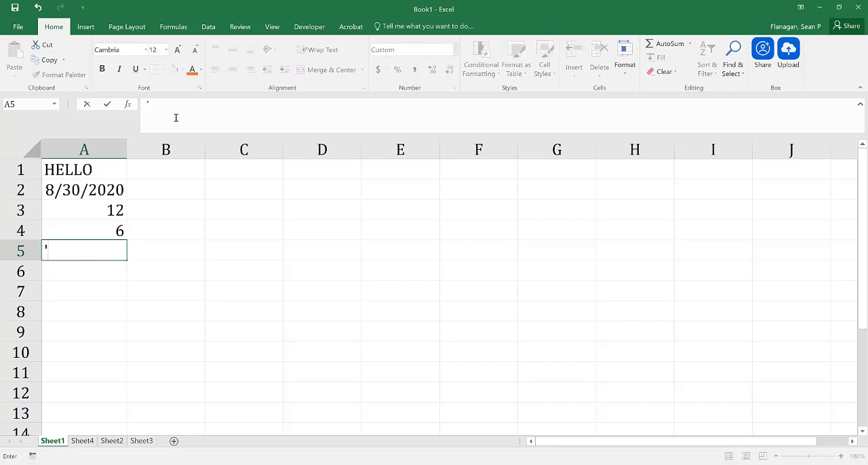
pyautogui.write('2/4')
pyautogui.press('Return')
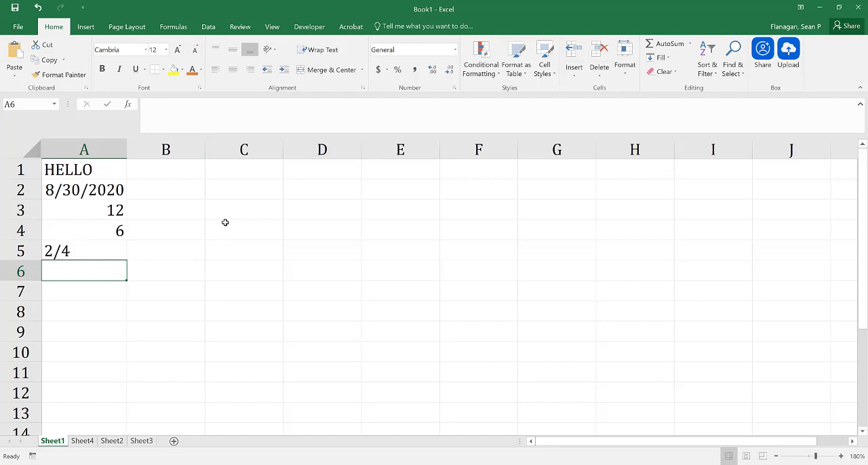
# Enter the column heading "Data 1" in cell C1.
pyautogui.click(242, 177)
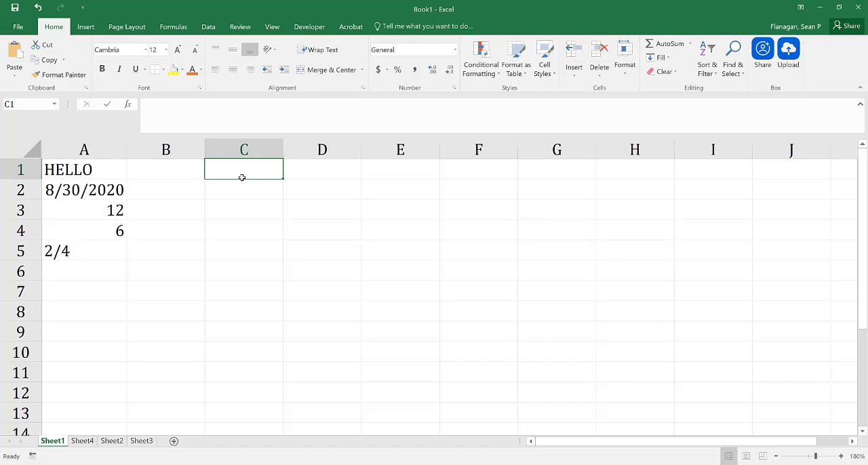
pyautogui.click(241, 150)
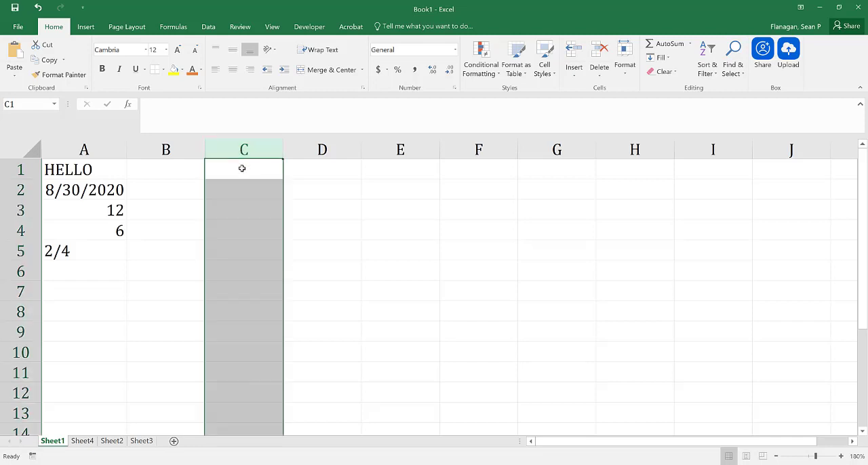
pyautogui.click(241, 168)
pyautogui.write('Data 1')
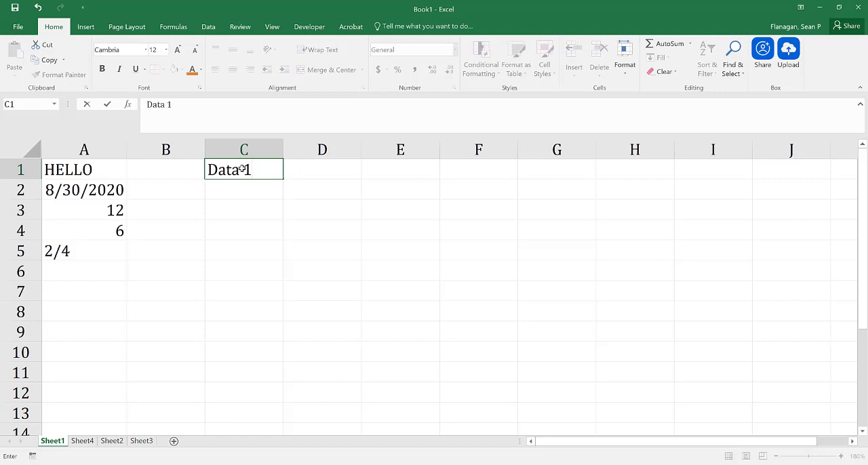
pyautogui.press('Return')
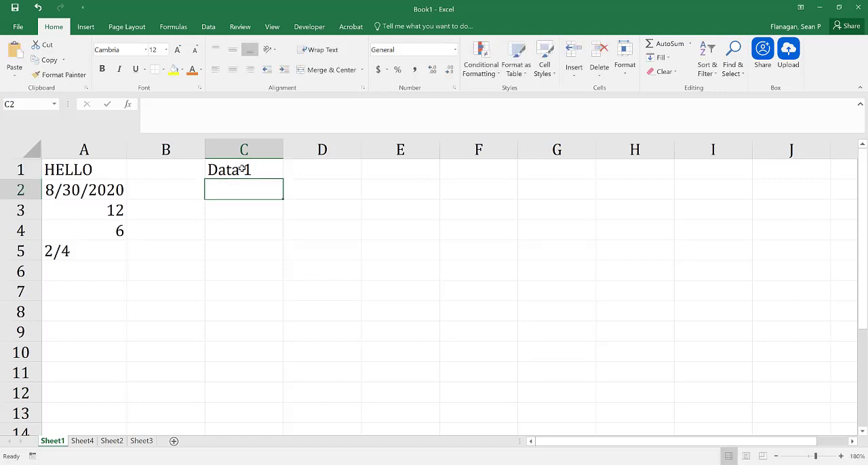
# Fill cells C2 to C7 under the Data 1 heading with 3, 4, 6, 7, 888 and 9.
pyautogui.write('3')
pyautogui.press('Return')
pyautogui.write('4')
pyautogui.press('Return')
pyautogui.write('6')
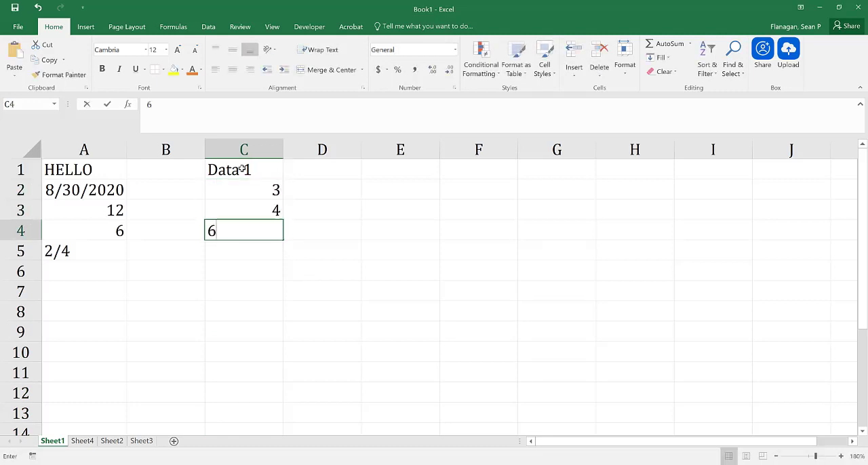
pyautogui.press('Return')
pyautogui.write('7')
pyautogui.press('Return')
pyautogui.write('888')
pyautogui.press('Return')
pyautogui.write('9')
pyautogui.press('Return')
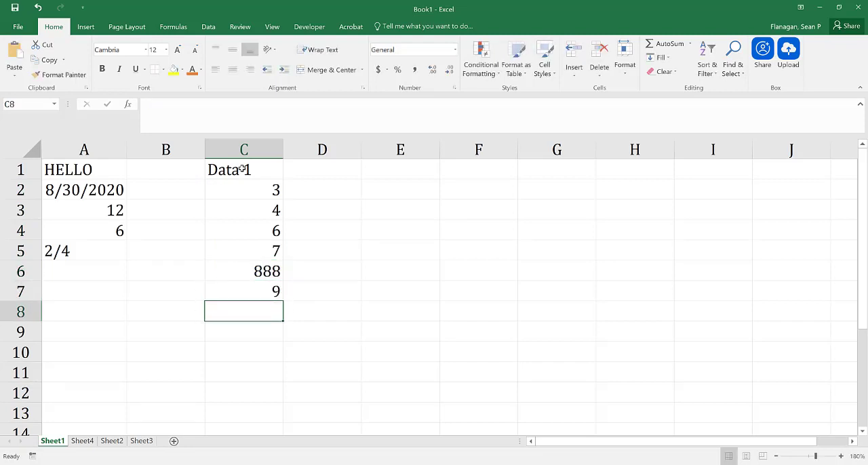
# Enter the column heading "Data 2" in cell D1.
pyautogui.click(309, 169)
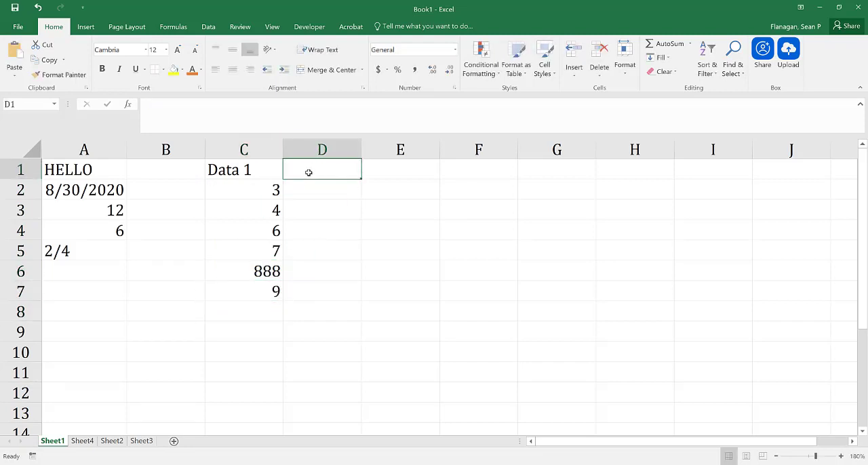
pyautogui.write('Dat')
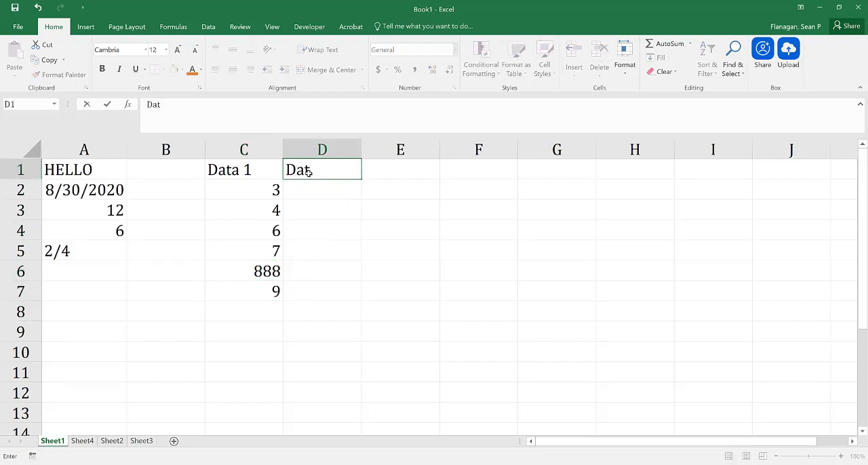
pyautogui.write('a 2')
pyautogui.press('Return')
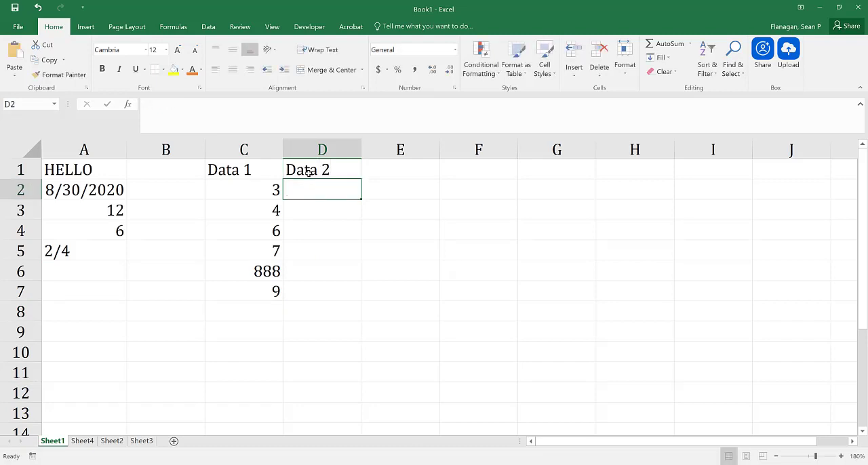
# Fill cells D2 to D7 under the Data 2 heading with 9, 23, 77, 8, 1 and 0.
pyautogui.write('9')
pyautogui.press('Return')
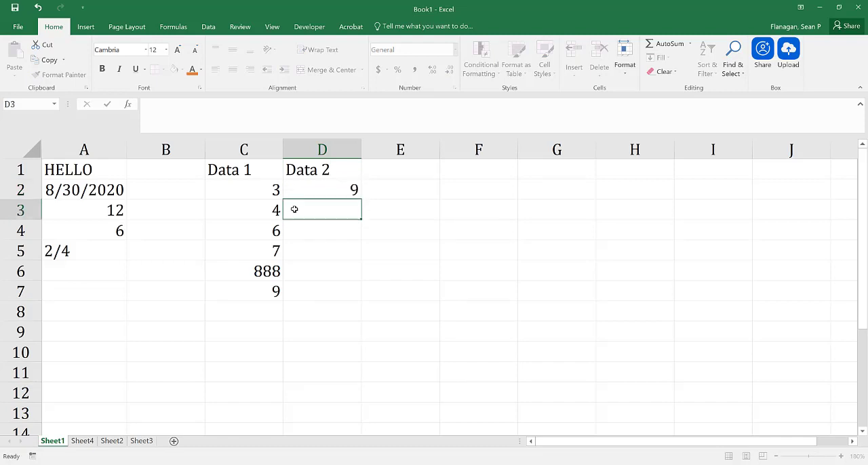
pyautogui.write('23')
pyautogui.press('Return')
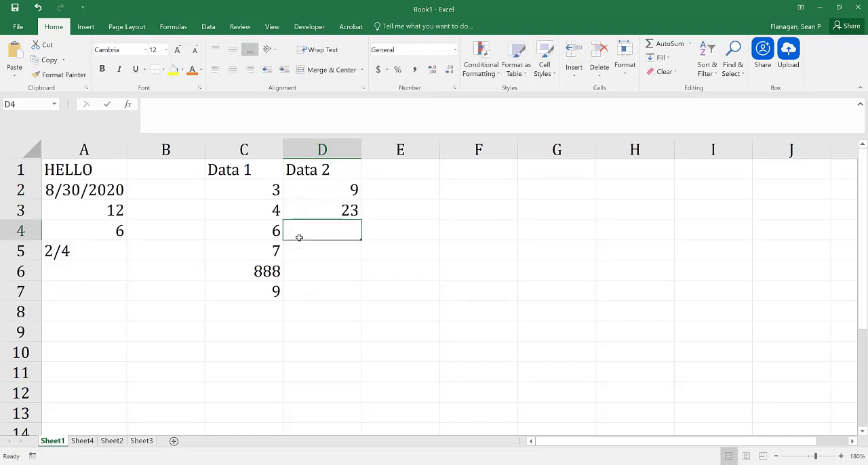
pyautogui.write('77')
pyautogui.press('Return')
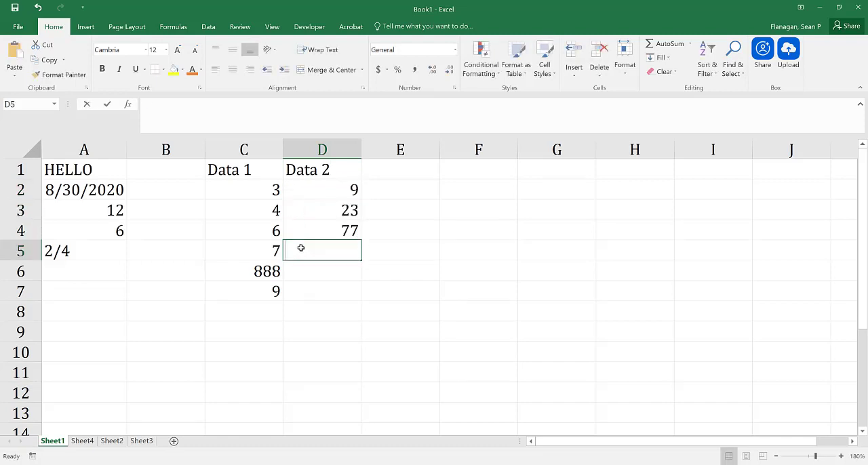
pyautogui.write('8')
pyautogui.press('Return')
pyautogui.write('1')
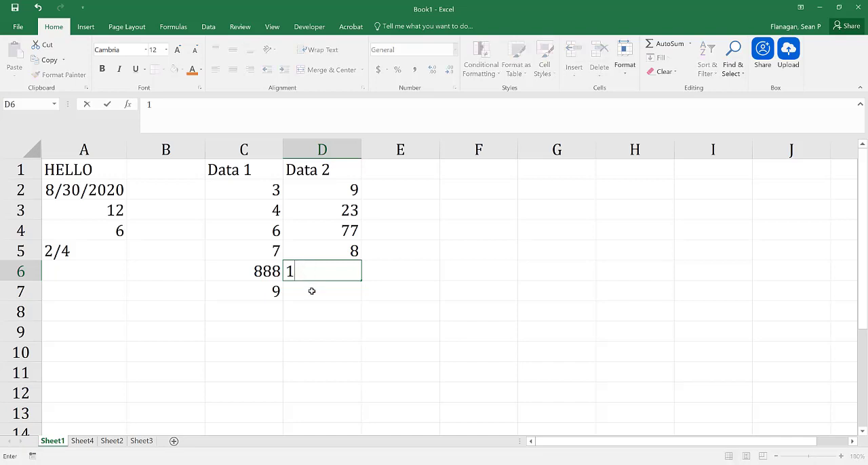
pyautogui.press('Return')
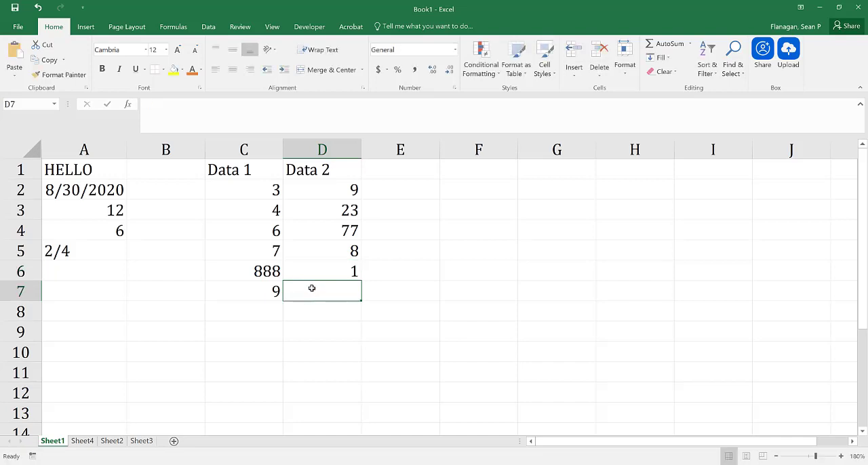
pyautogui.write('0')
pyautogui.click(353, 343)
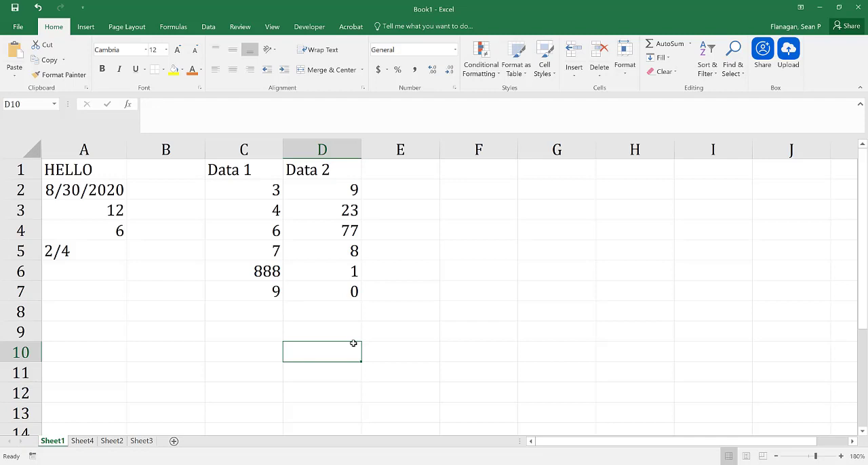
# Enter the column heading "Data 1 + Data 2" in cell E1.
pyautogui.click(422, 166)
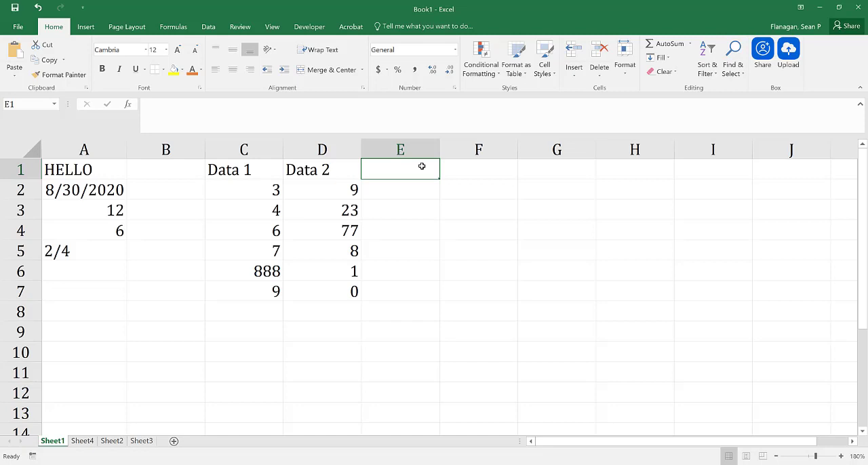
pyautogui.write('Data')
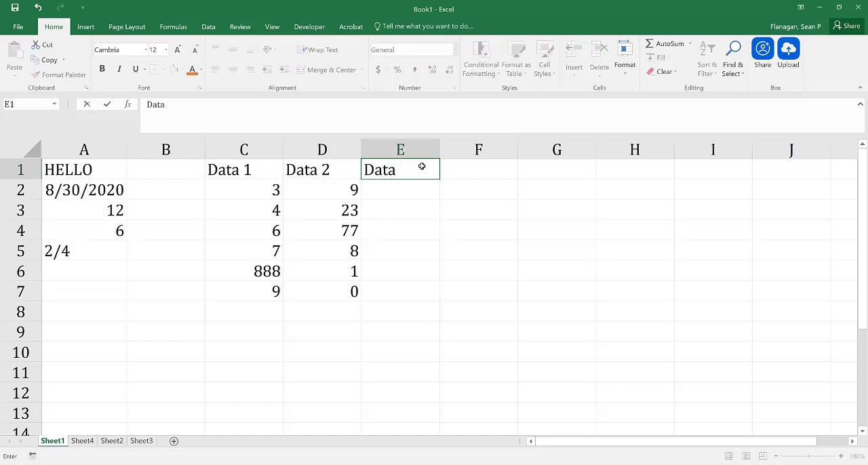
pyautogui.write(' 1 + Data 2')
pyautogui.press('Return')
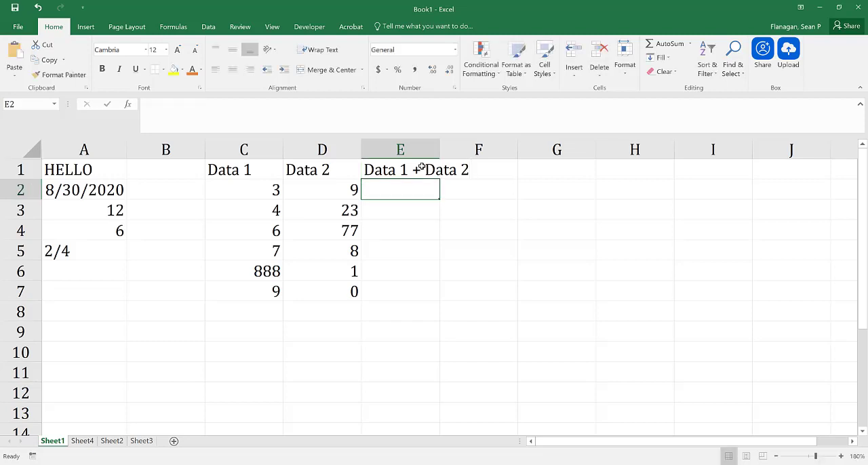
# Enter a formula in cell E2 that adds C2 and D2.
pyautogui.write('=')
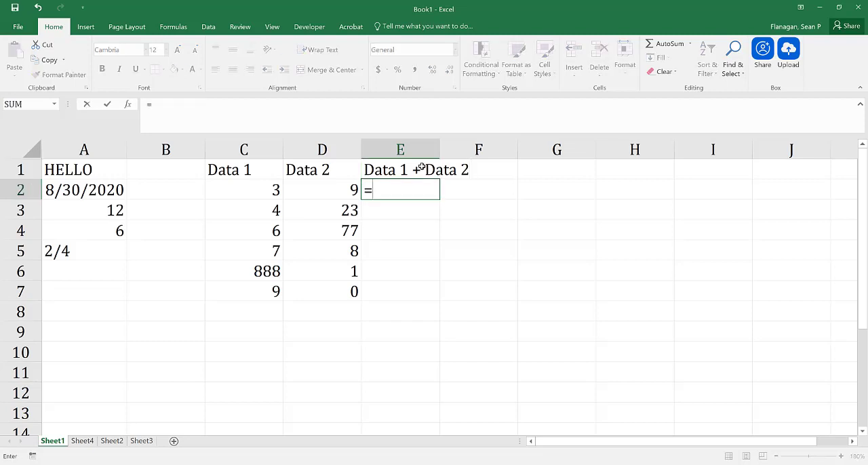
pyautogui.click(256, 192)
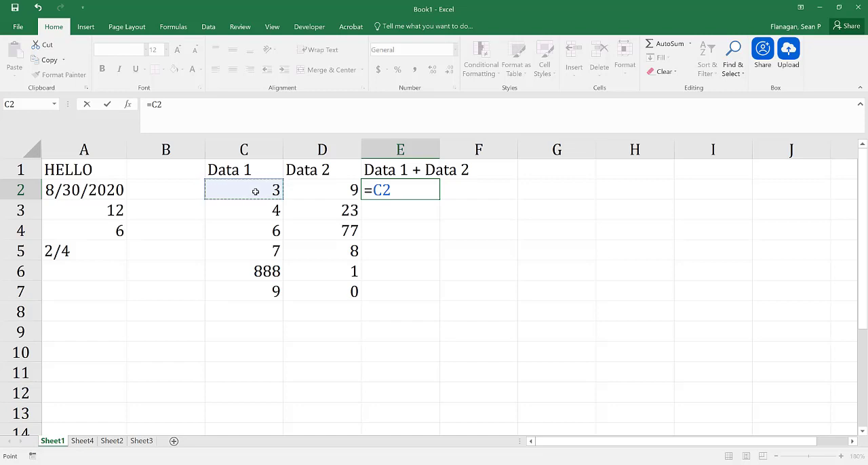
pyautogui.write('+')
pyautogui.click(321, 193)
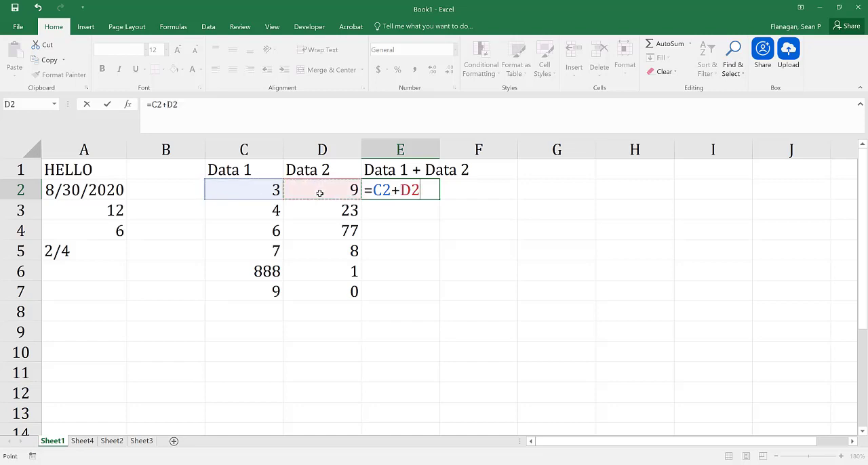
pyautogui.press('Return')
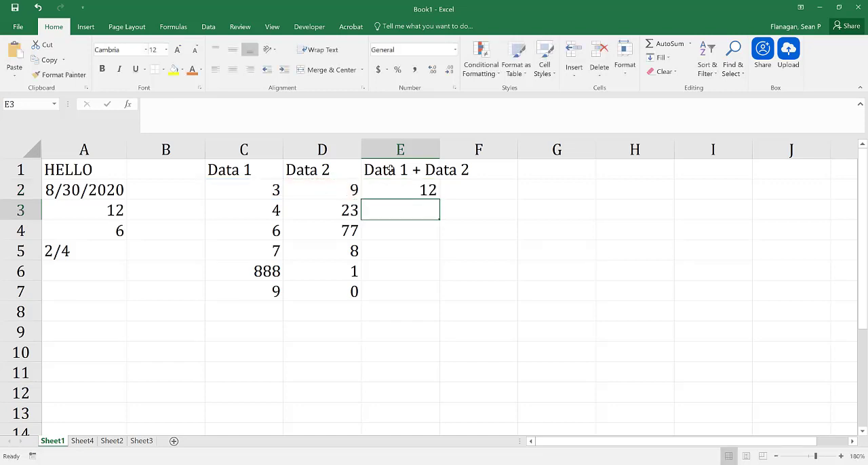
# Auto-fit column E to its heading and copy the addition formula from E2 down through E7.
pyautogui.doubleClick(439, 148)
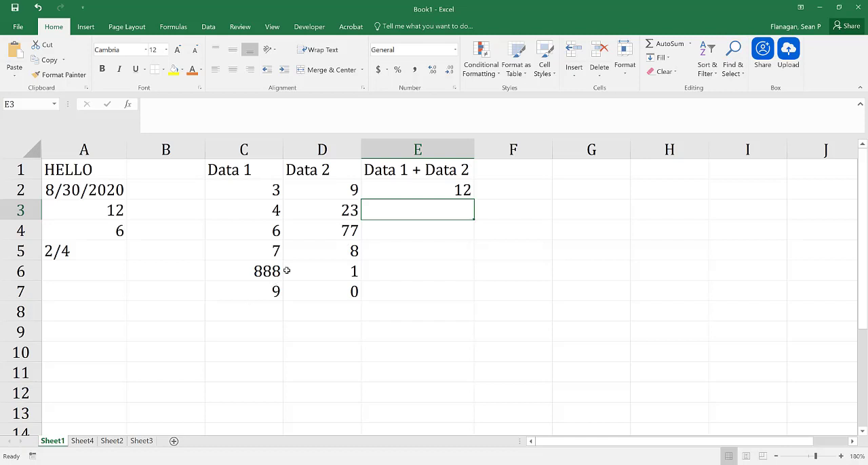
pyautogui.click(419, 192)
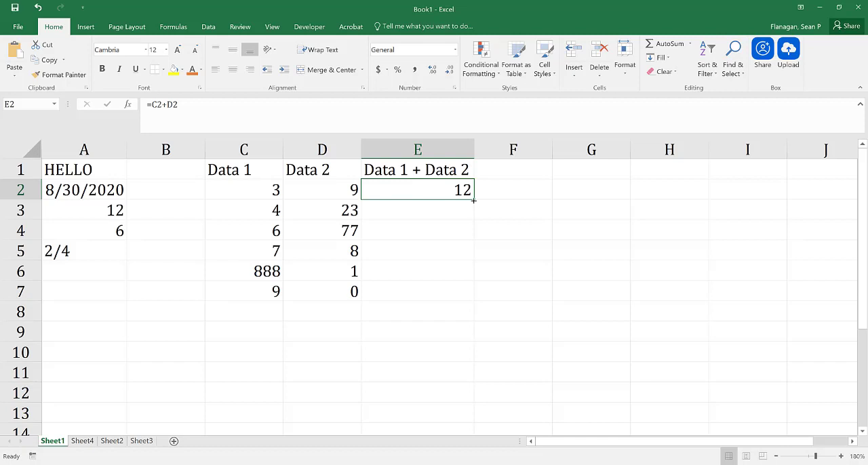
pyautogui.moveTo(473, 200); pyautogui.dragTo(465, 310)
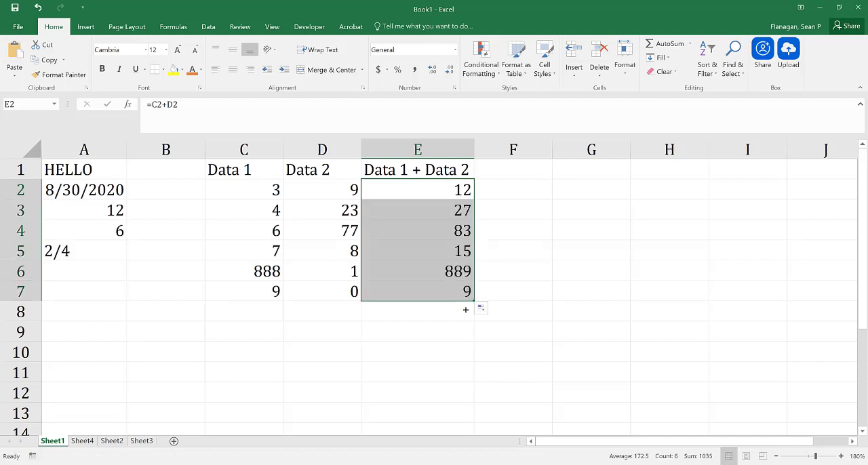
# Enter the column heading "Data 1 - Data 2" in cell F1 and auto-fit column F to it.
pyautogui.click(525, 171)
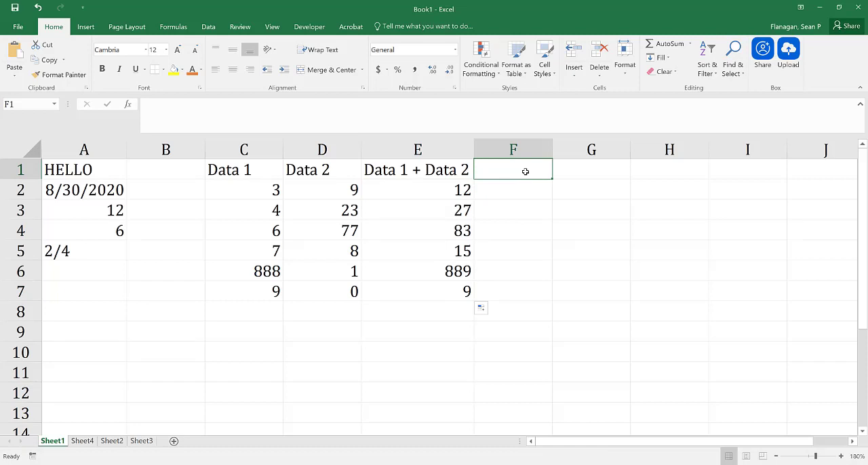
pyautogui.write('Data 1')
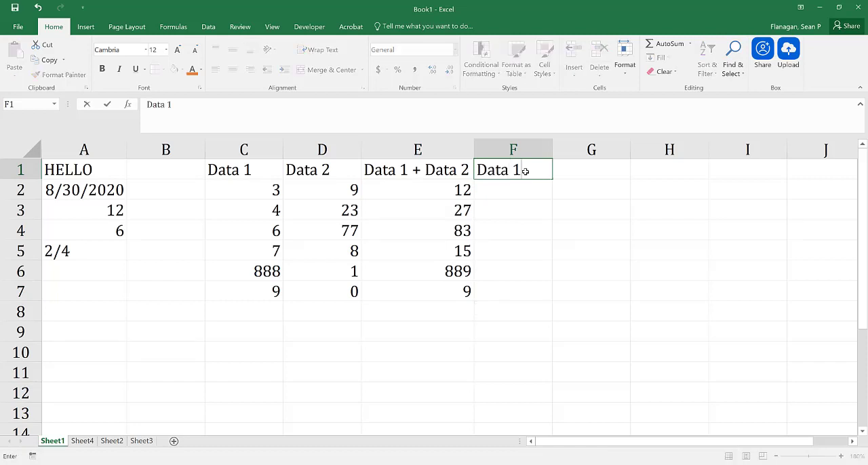
pyautogui.write(' + Data 2')
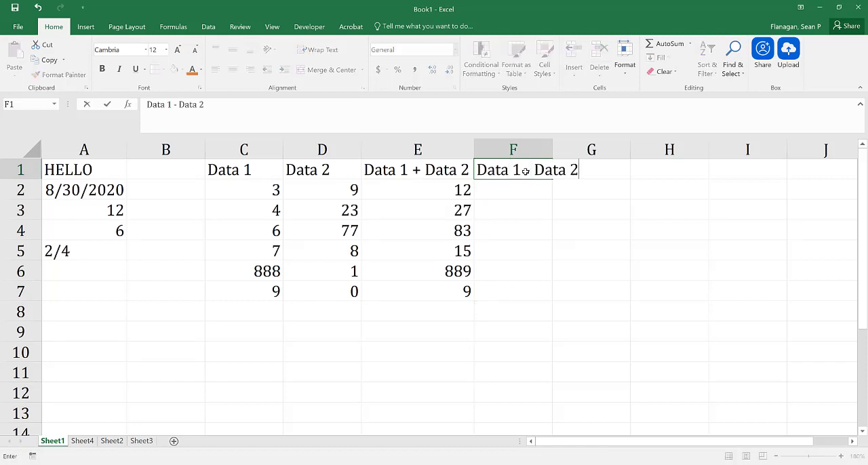
pyautogui.press('Return')
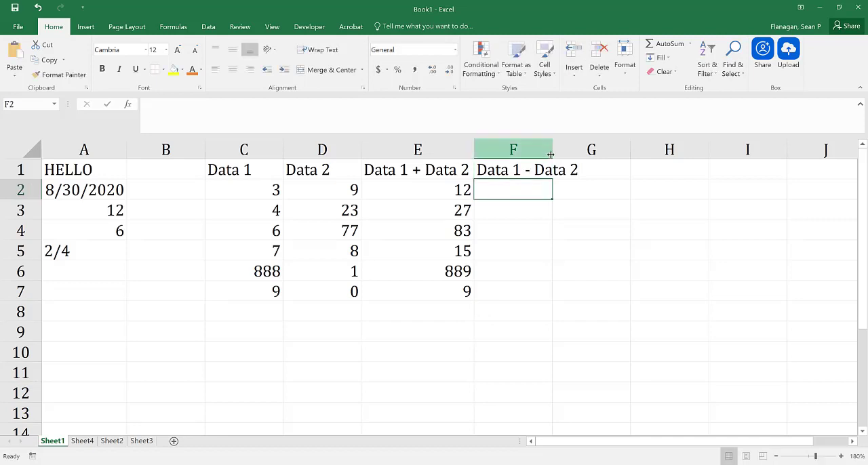
pyautogui.doubleClick(552, 150)
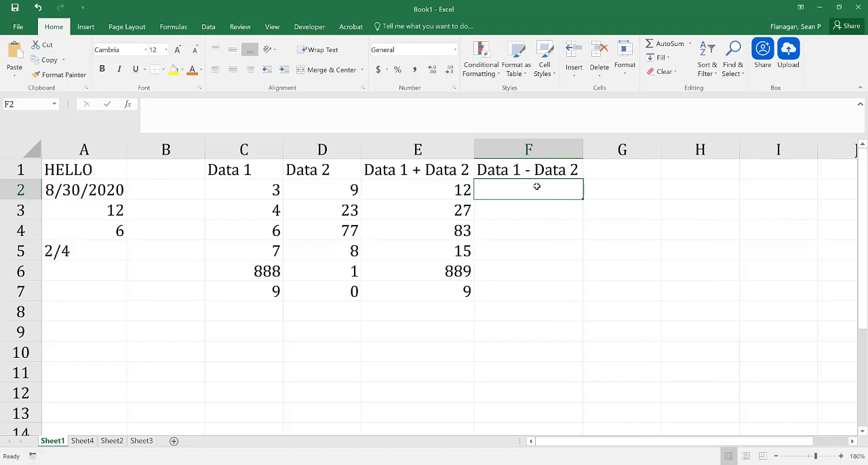
# Enter the formula =C2-D2 in cell F2 and copy it down through F7.
pyautogui.write('=')
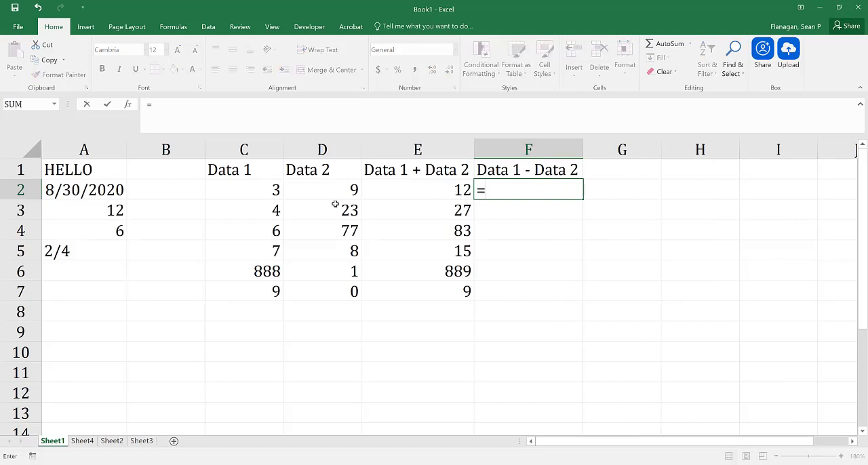
pyautogui.click(252, 180)
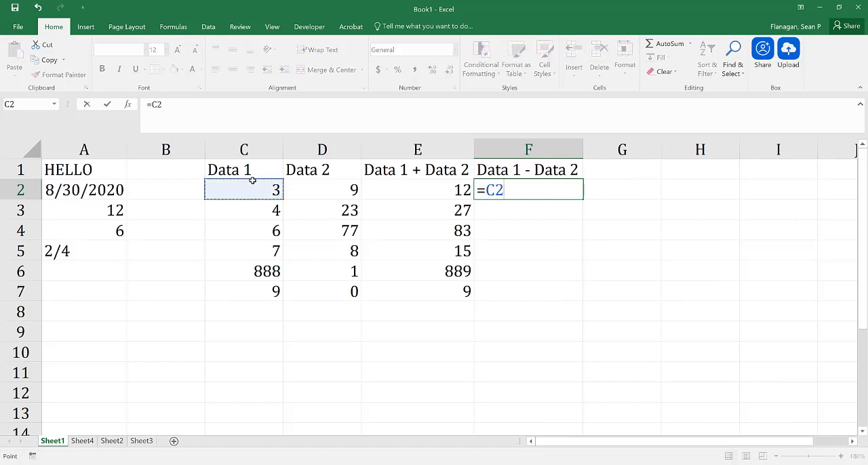
pyautogui.write('-')
pyautogui.click(331, 190)
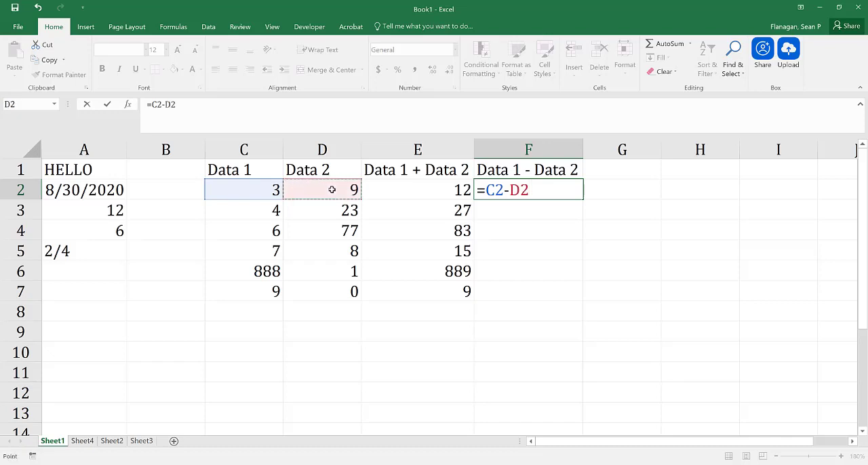
pyautogui.press('Return')
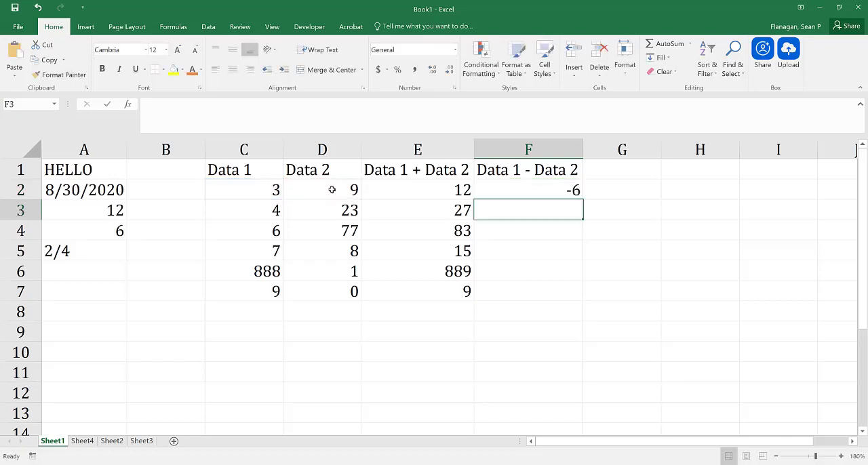
pyautogui.click(535, 190)
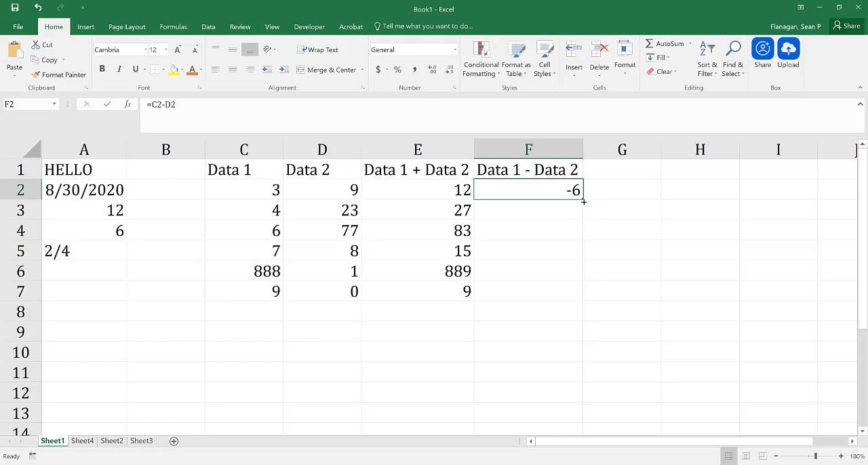
pyautogui.moveTo(583, 198); pyautogui.dragTo(582, 298)
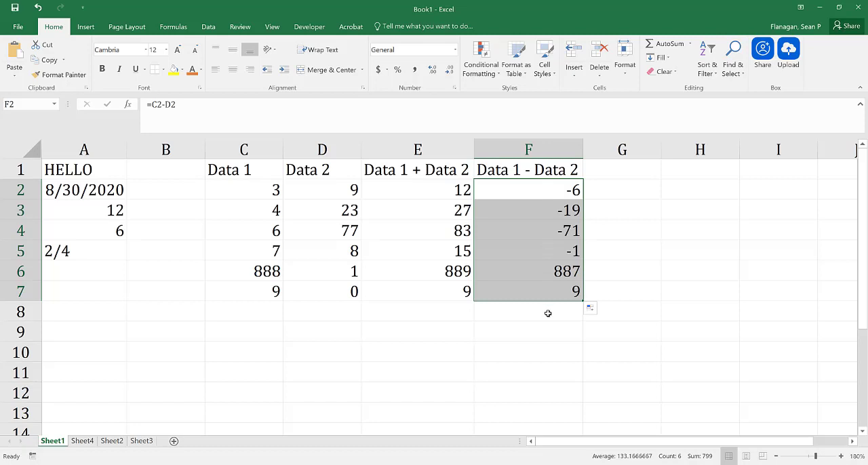
# Enter the column heading "Data 3" in cell G1.
pyautogui.click(631, 173)
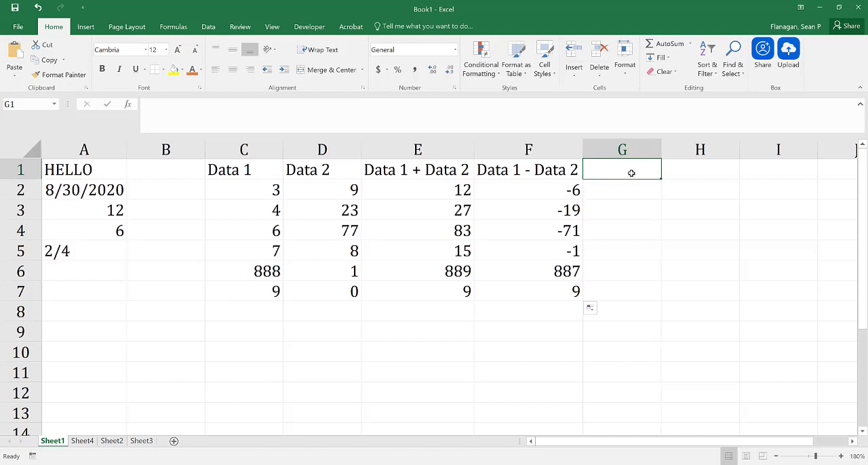
pyautogui.write('Data 3')
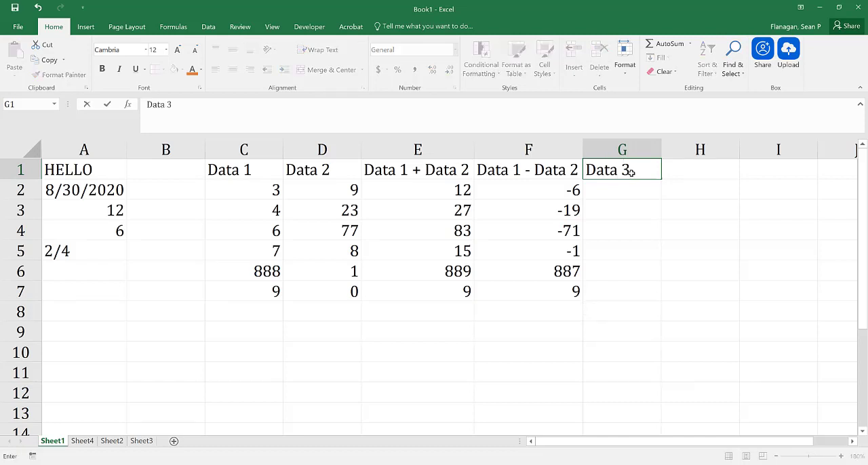
pyautogui.press('Return')
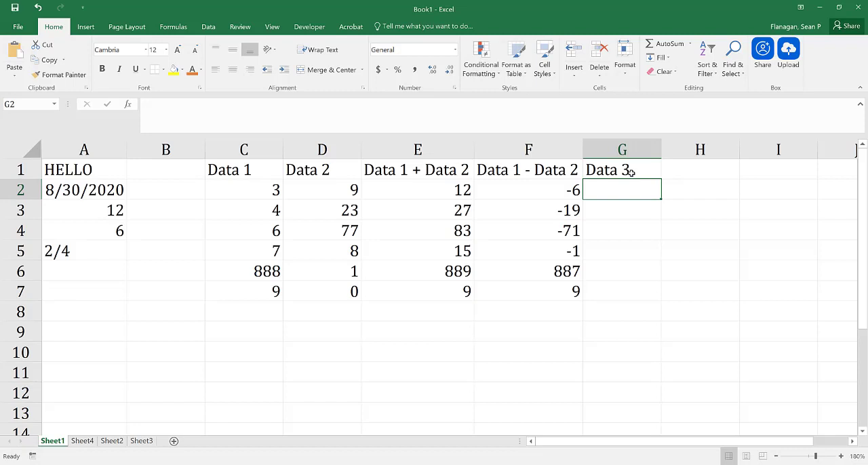
# Enter the formula =C2*D2 in cell G2 and fill it down through G7.
pyautogui.write('=')
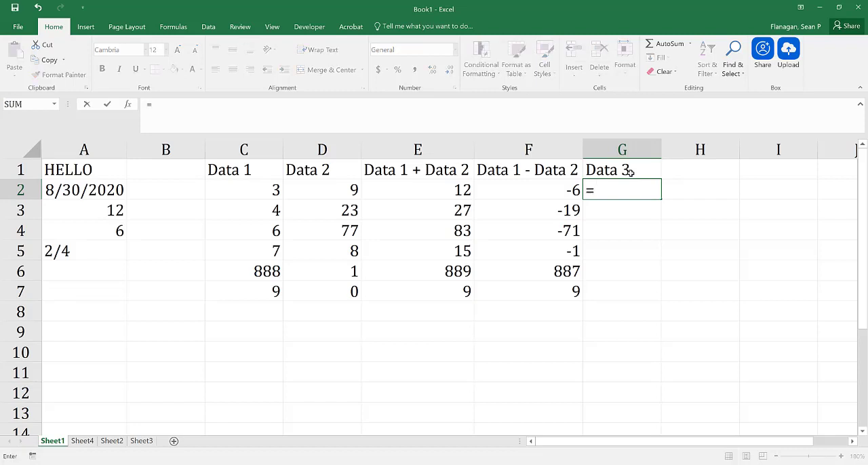
pyautogui.click(270, 189)
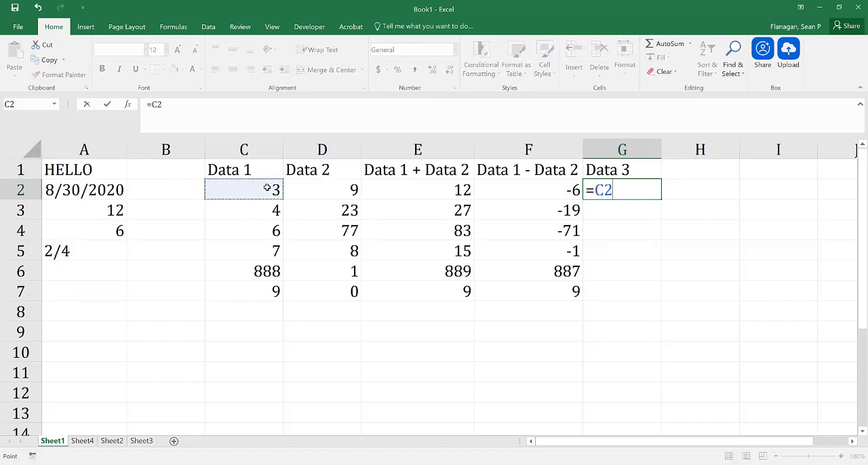
pyautogui.write('*')
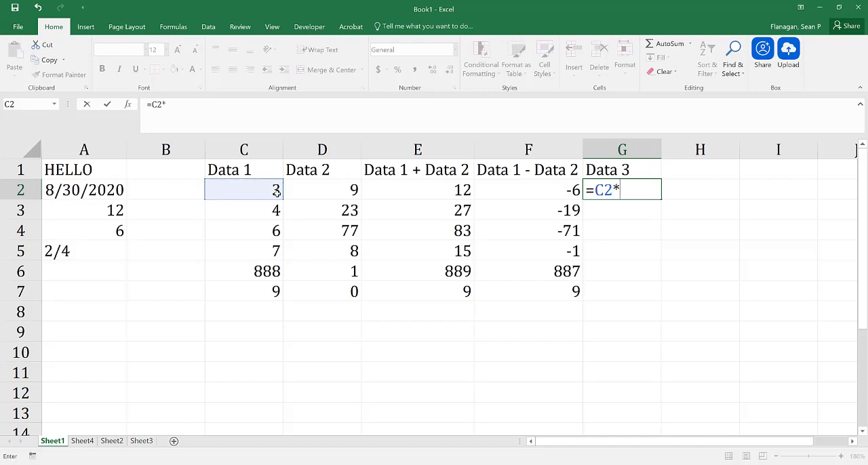
pyautogui.click(324, 192)
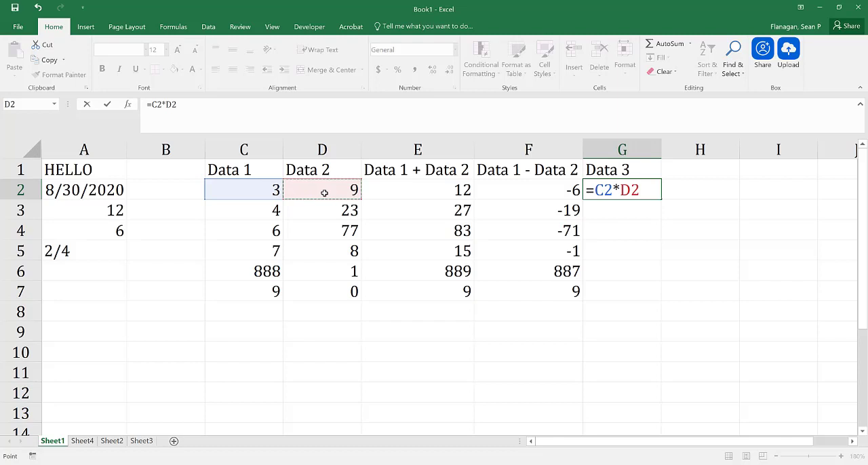
pyautogui.press('Return')
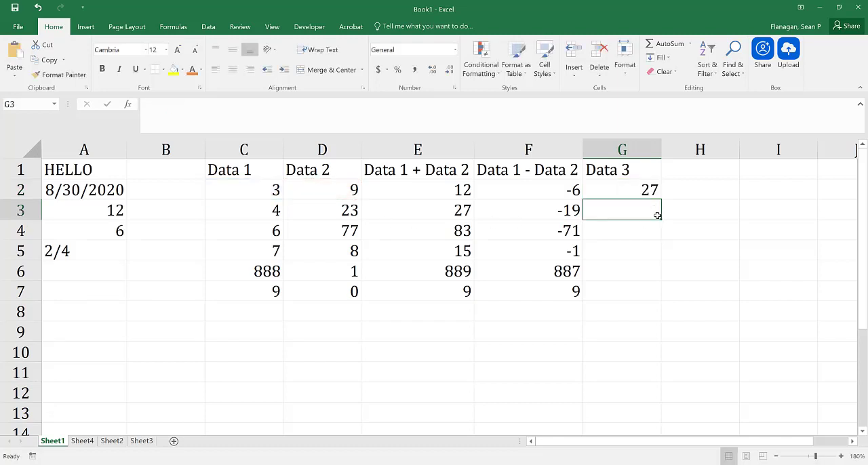
pyautogui.click(607, 193)
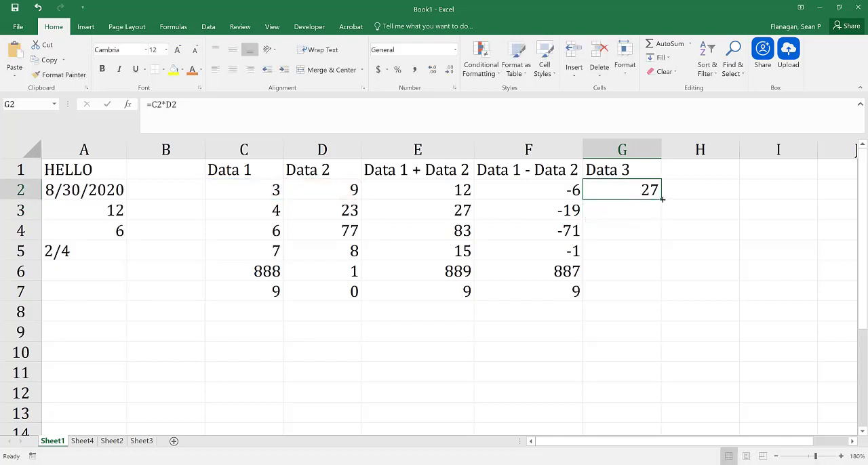
pyautogui.doubleClick(661, 200)
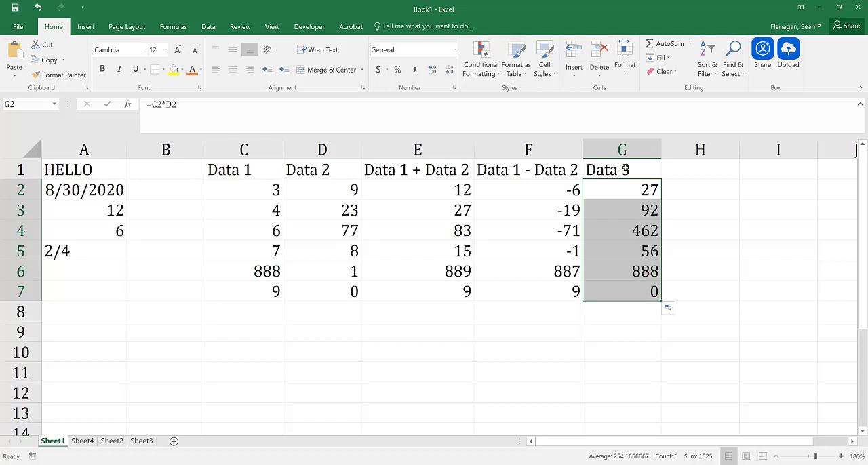
# Compare the headings in E1, F1 and G1 for how well they describe the calculations in their columns.
pyautogui.click(409, 173)
pyautogui.click(518, 171)
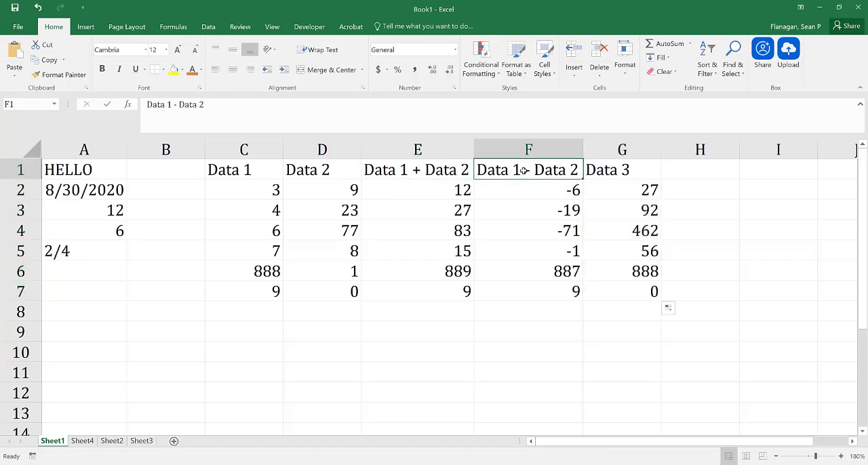
pyautogui.click(420, 170)
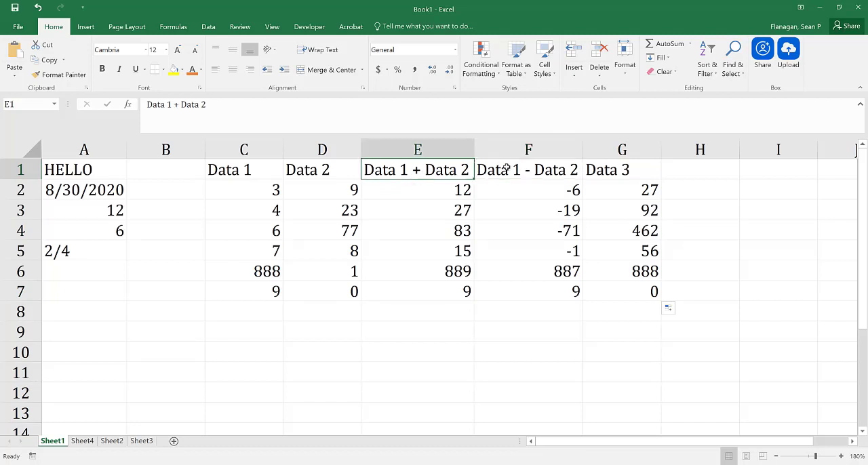
pyautogui.click(505, 167)
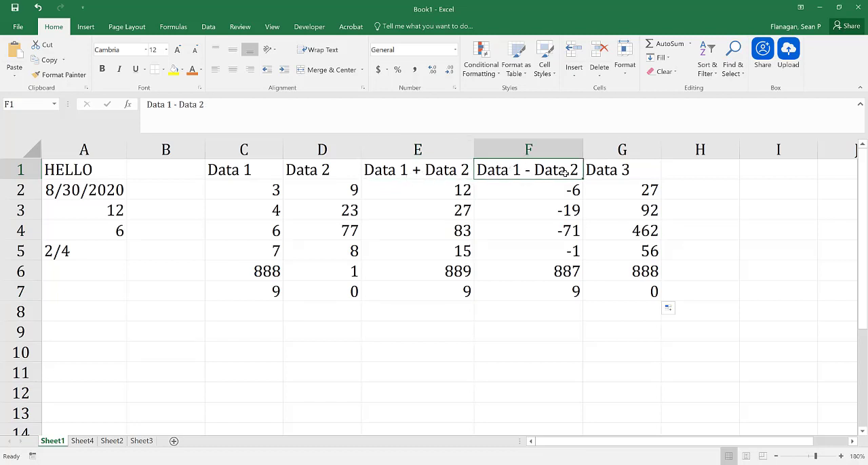
pyautogui.click(623, 169)
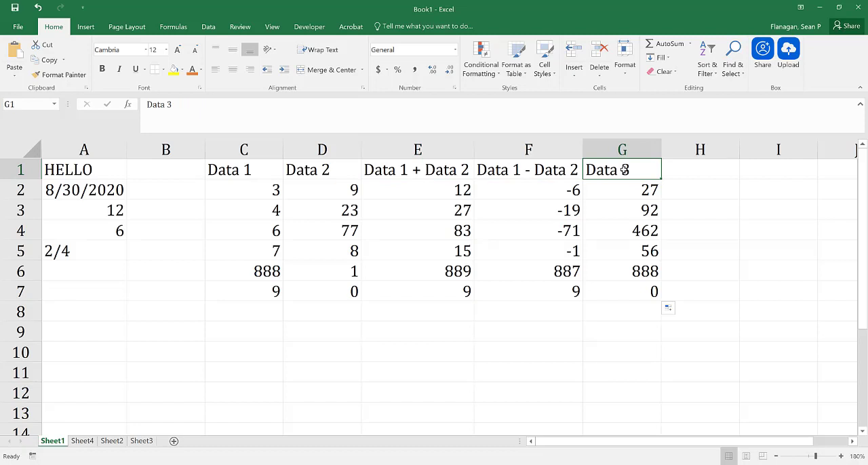
pyautogui.click(622, 203)
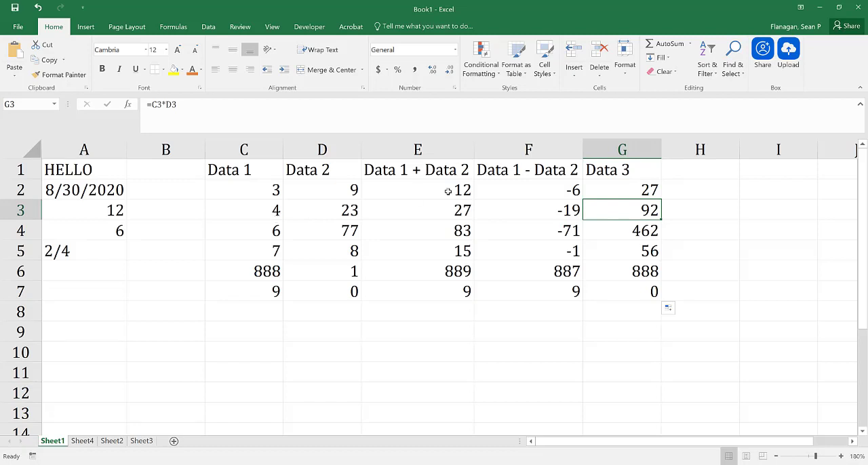
pyautogui.click(595, 182)
# Add a comment to cell G1 reading "Data 3 = Data1 * Data2".
pyautogui.click(604, 169)
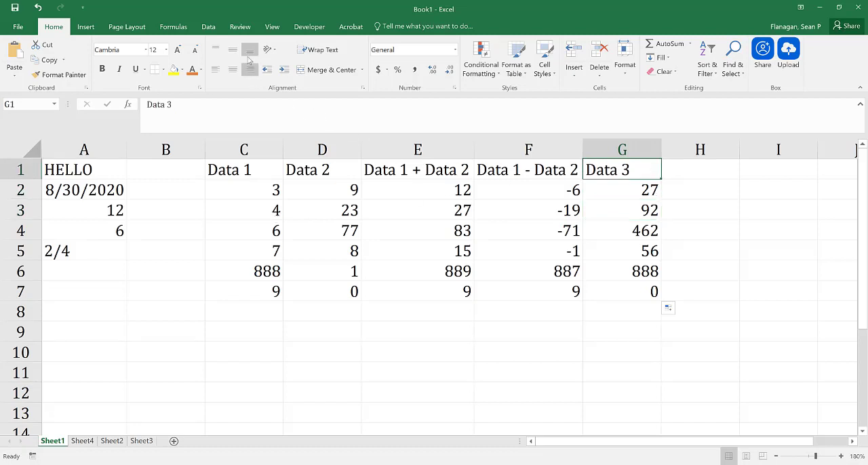
pyautogui.click(243, 27)
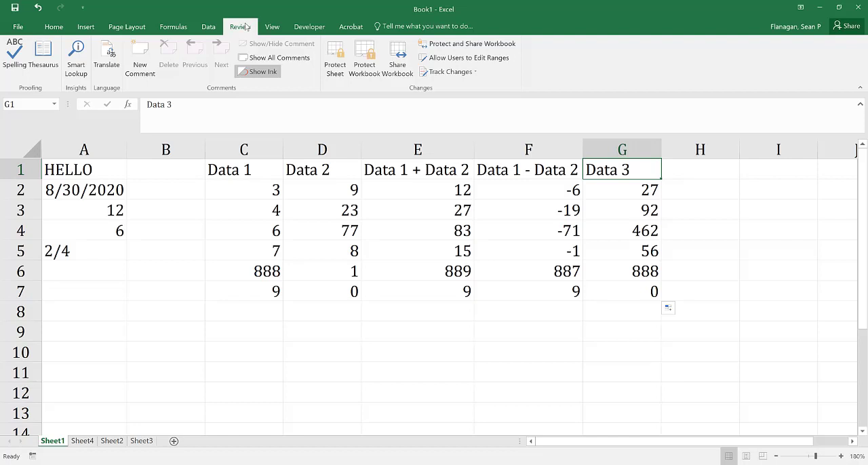
pyautogui.click(147, 58)
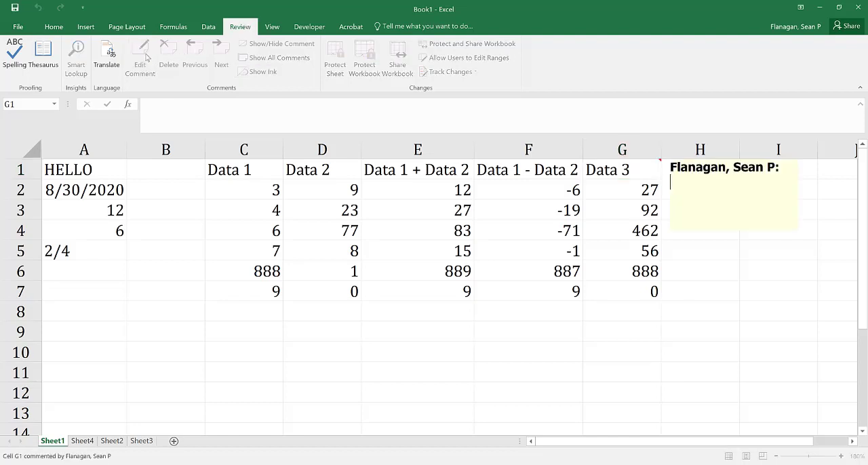
pyautogui.write('D')
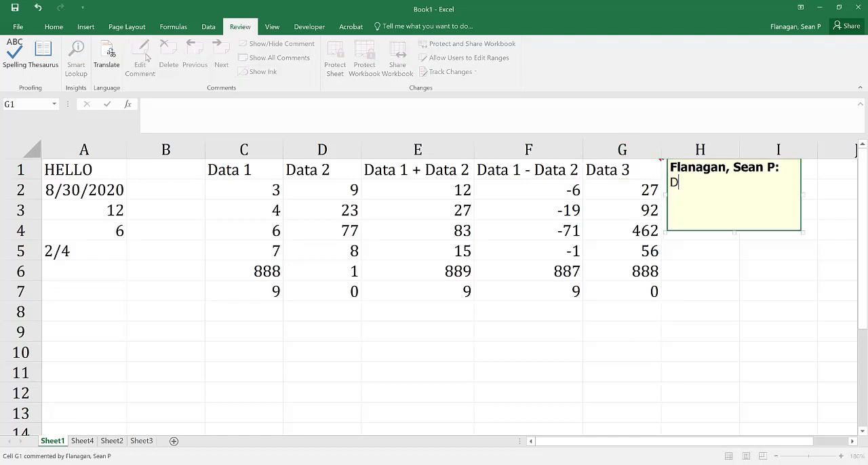
pyautogui.write('ata 3 = Data1')
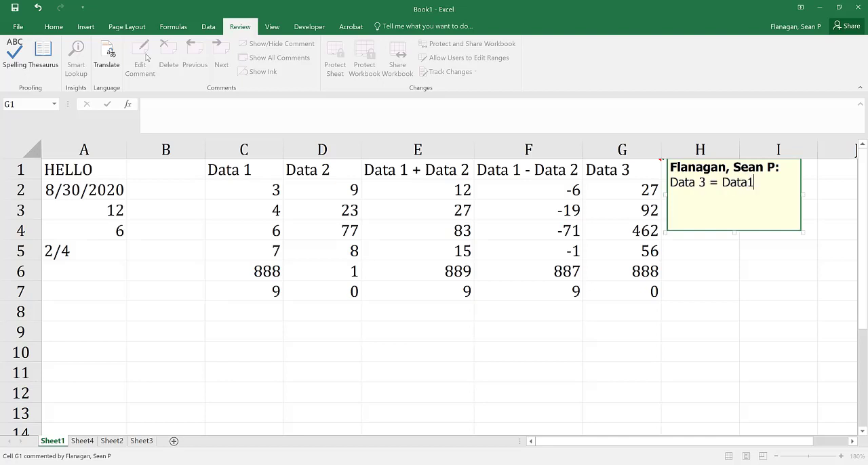
pyautogui.write(' * Data2')
pyautogui.click(600, 210)
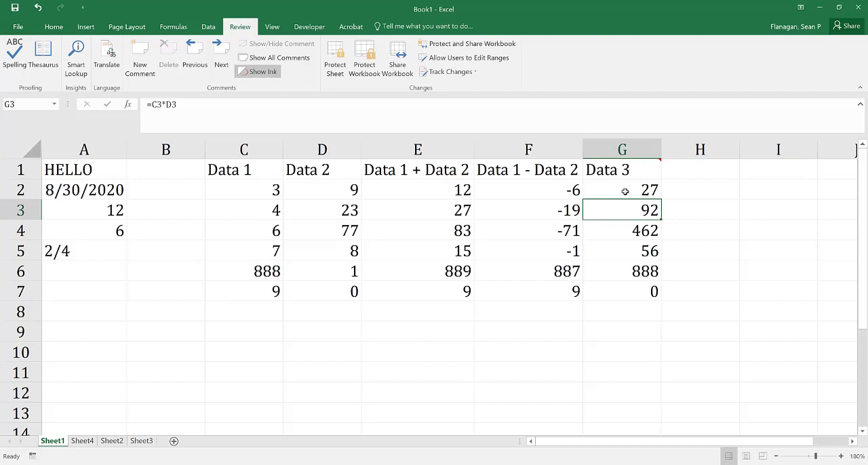
pyautogui.moveTo(659, 160)
# Enter the column heading "Data 4" in cell H1.
pyautogui.click(685, 170)
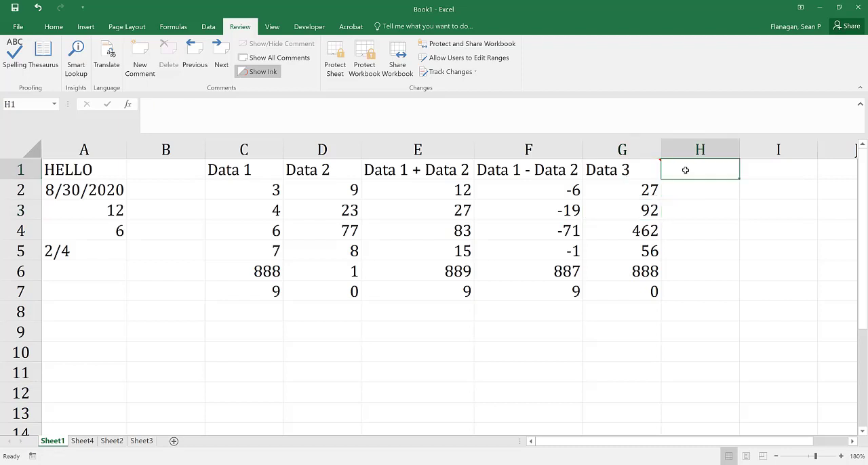
pyautogui.write('Data 4')
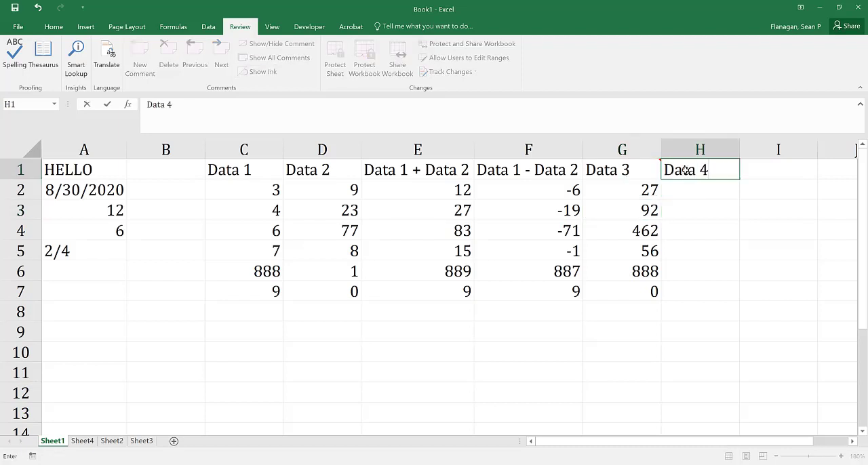
pyautogui.press('Return')
# Enter the formula =C2/D2 in cell H2 and fill it down through H7.
pyautogui.write('=')
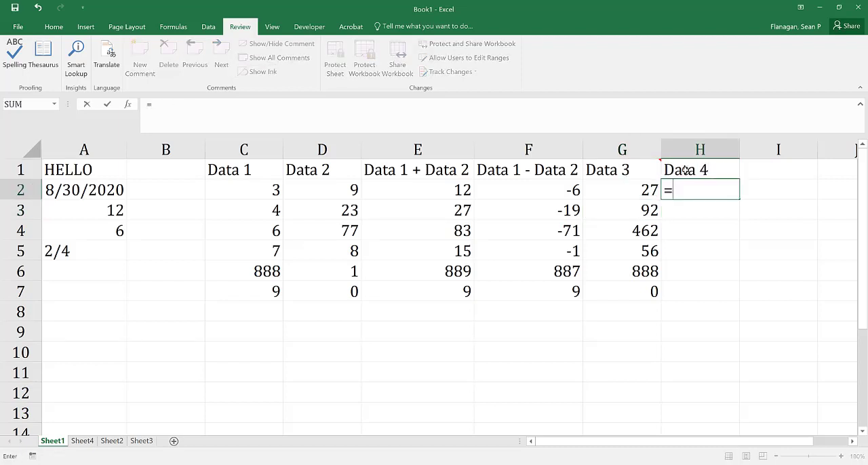
pyautogui.click(260, 192)
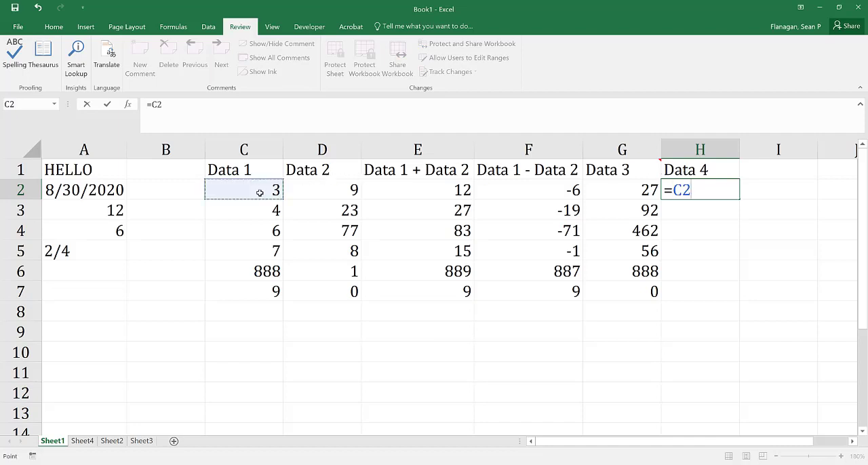
pyautogui.write('/')
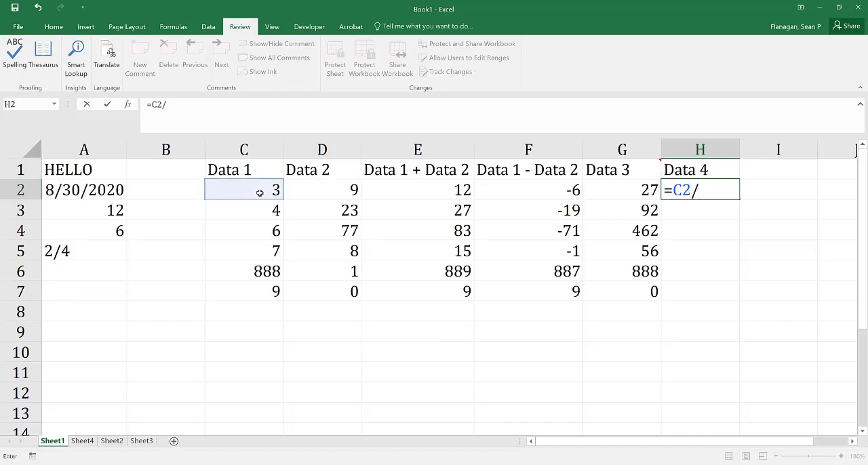
pyautogui.click(323, 192)
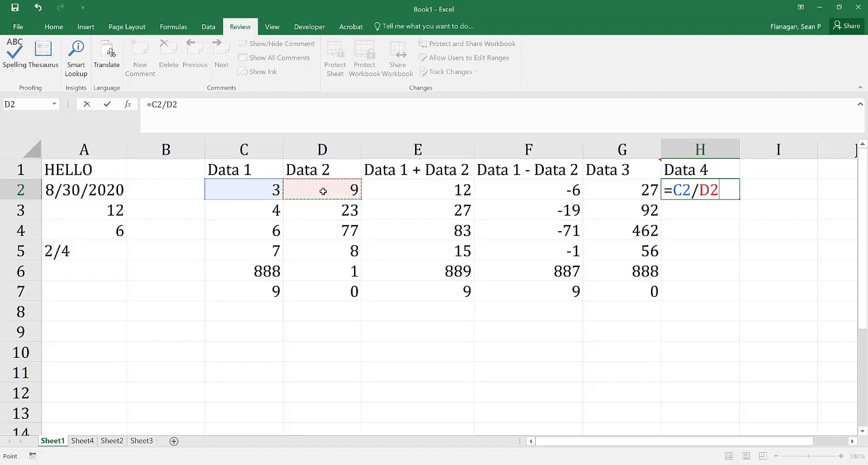
pyautogui.press('Return')
pyautogui.click(688, 196)
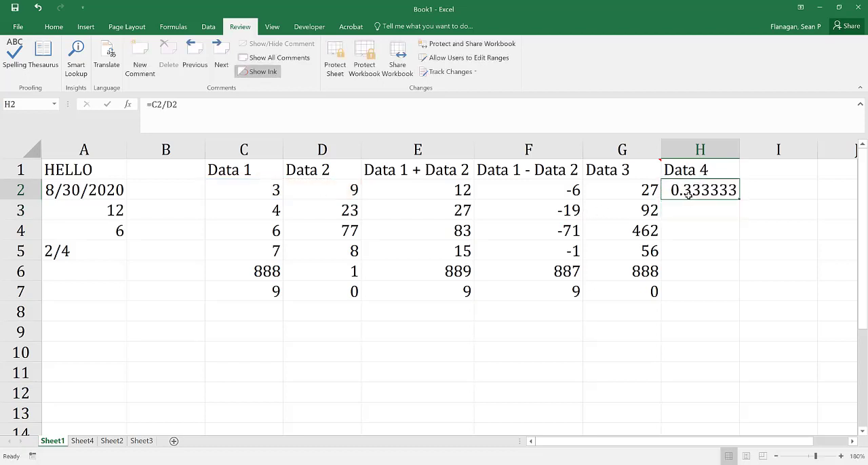
pyautogui.doubleClick(739, 200)
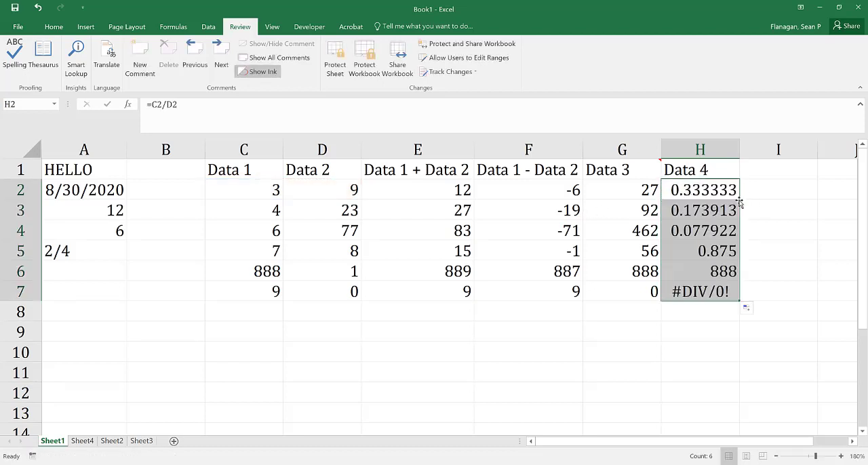
# Add a comment to the heading in cell H1 reading "Data 4 = Data1 / Data2".
pyautogui.click(703, 171)
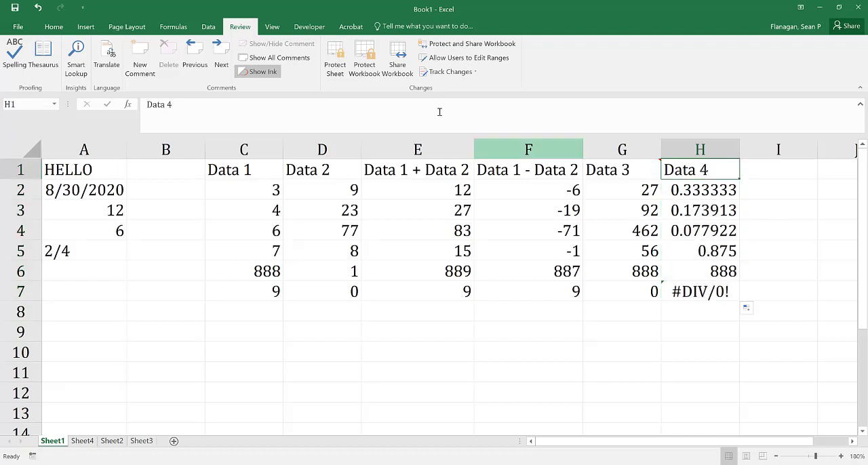
pyautogui.click(142, 60)
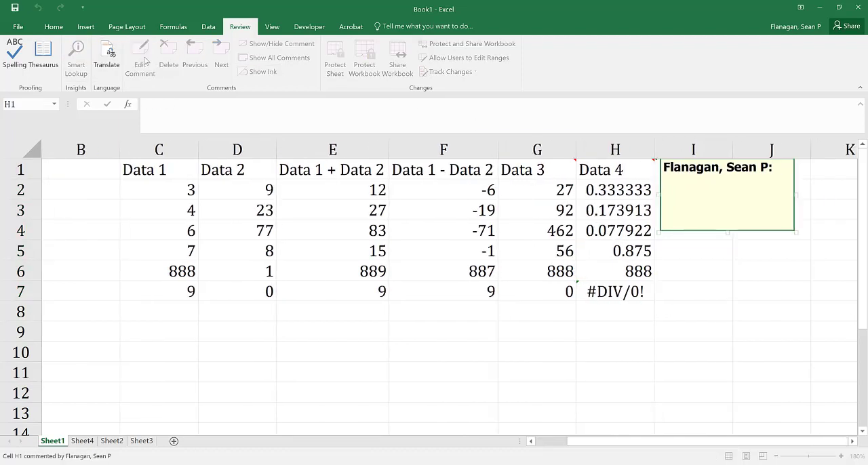
pyautogui.write('Data 4 = Dat')
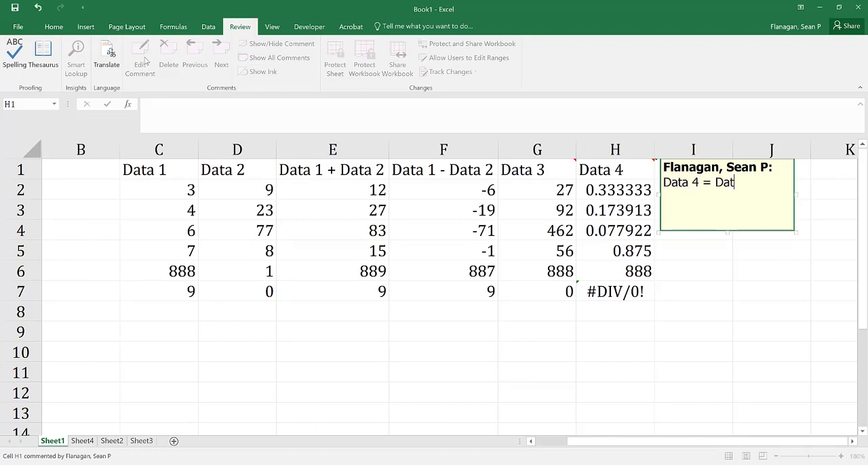
pyautogui.write('a1 / Data2')
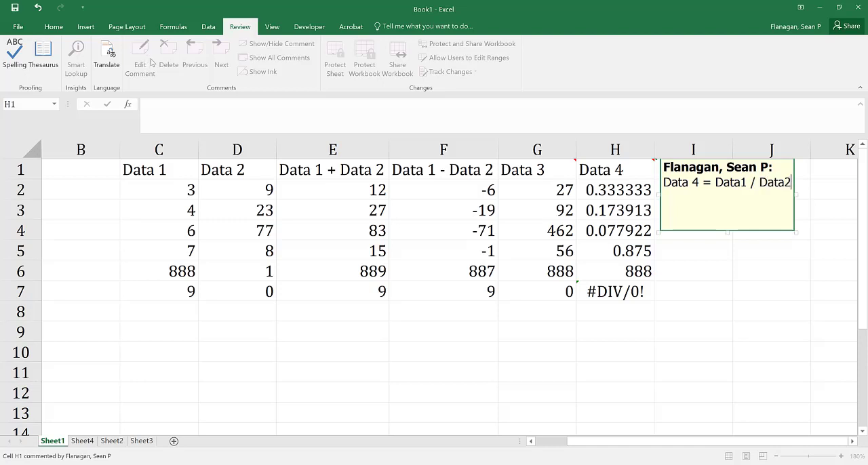
pyautogui.click(605, 195)
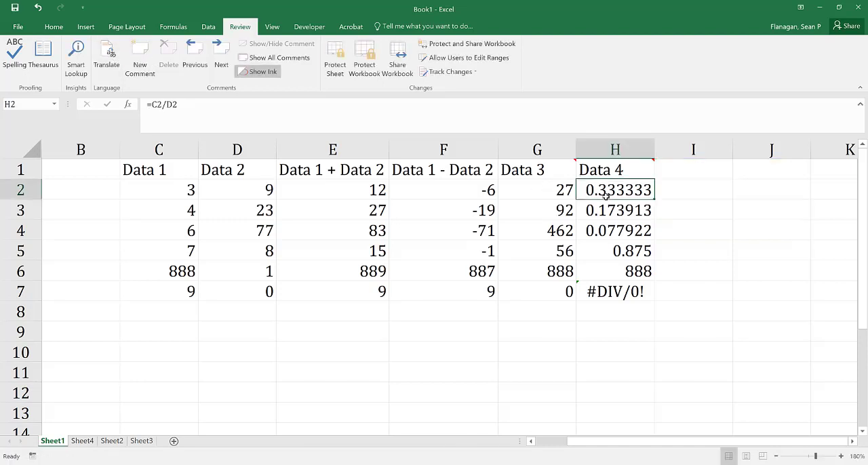
# Enter the column heading "Data1^2" in cell I1.
pyautogui.click(676, 175)
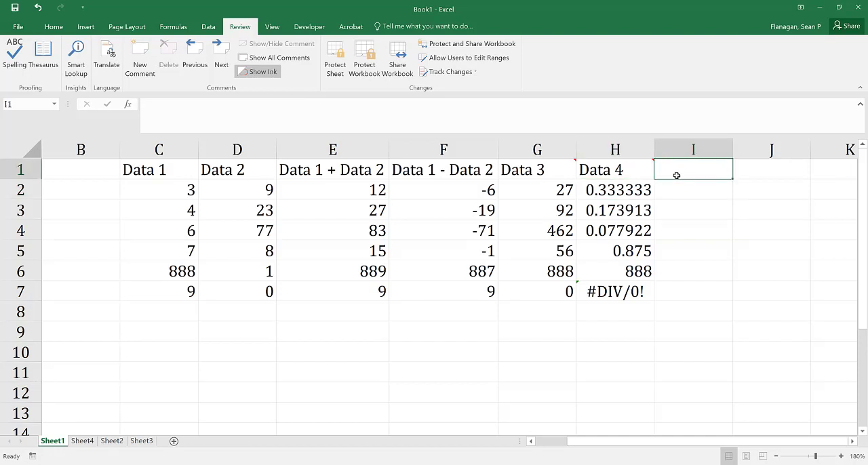
pyautogui.write('Data1')
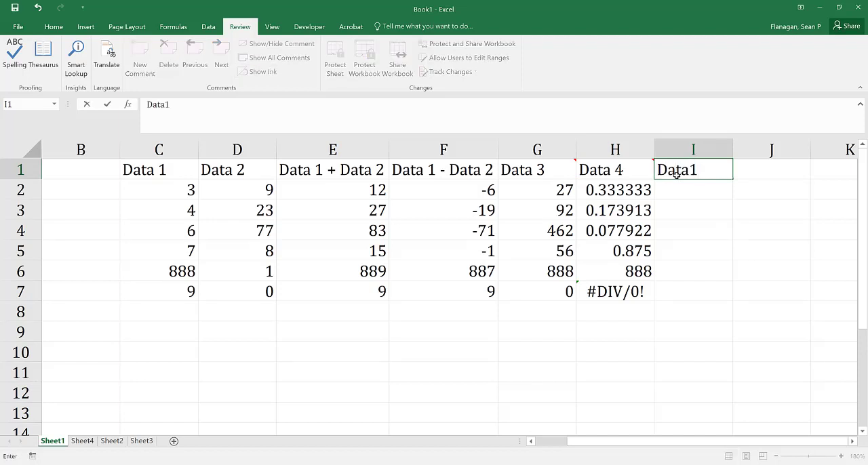
pyautogui.write('^2')
pyautogui.press('Return')
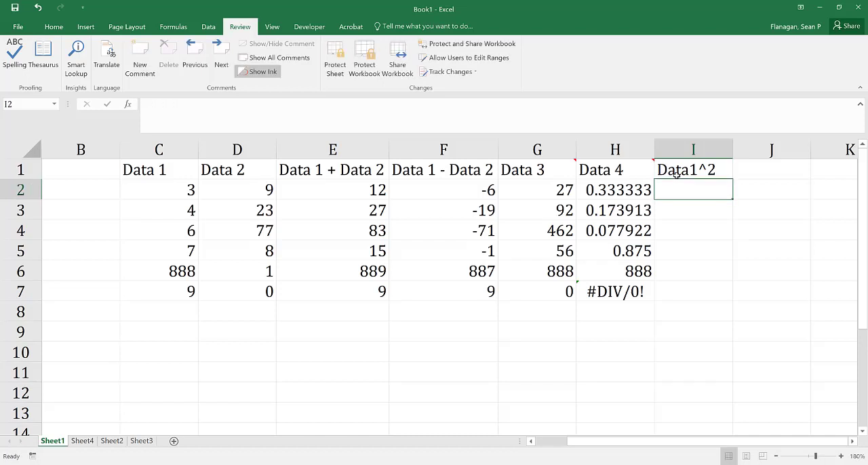
# Enter the formula =C2^2 in cell I2 and fill it down through I7.
pyautogui.write('=')
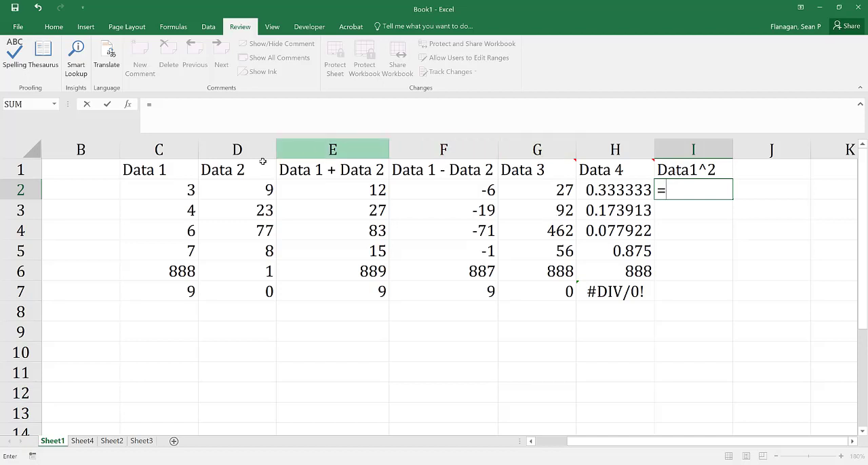
pyautogui.click(179, 190)
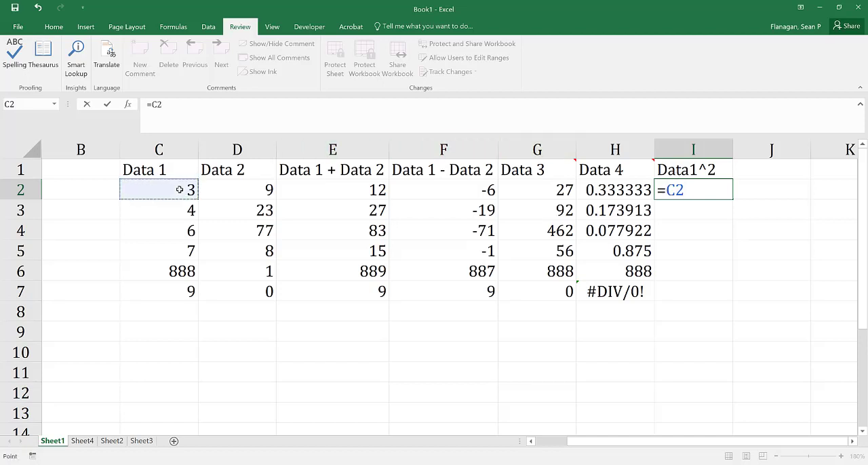
pyautogui.write('^')
pyautogui.write('2')
pyautogui.press('Return')
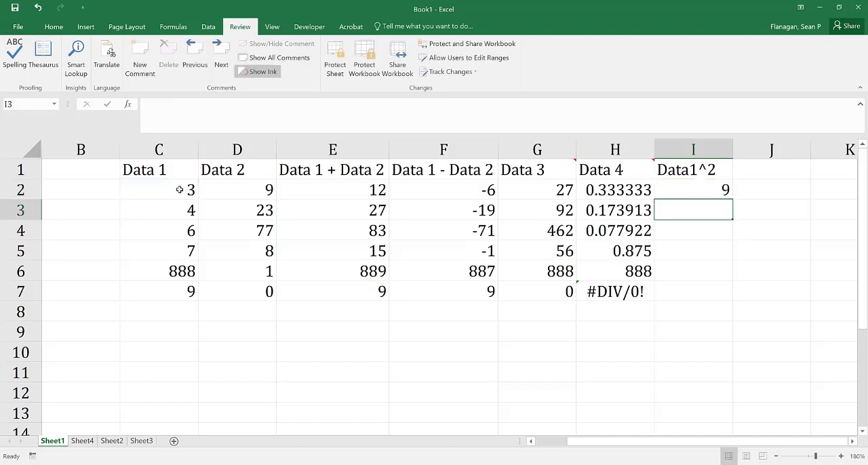
pyautogui.click(685, 184)
pyautogui.doubleClick(733, 198)
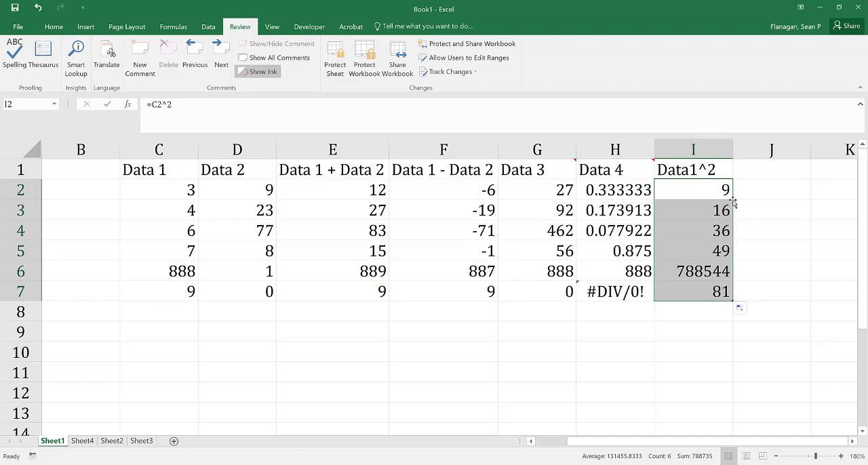
# Inspect the filled formula in cell I6 to see which cell it references, leaving the formula as it is.
pyautogui.click(687, 274)
pyautogui.doubleClick(687, 273)
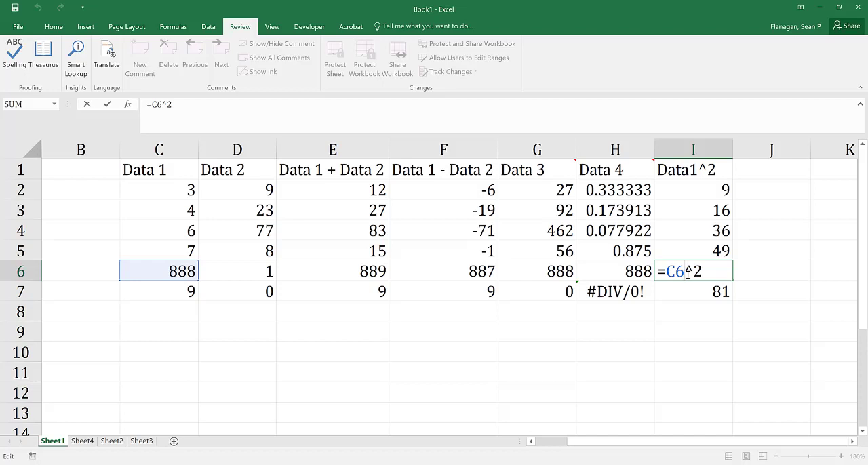
pyautogui.press('Return')
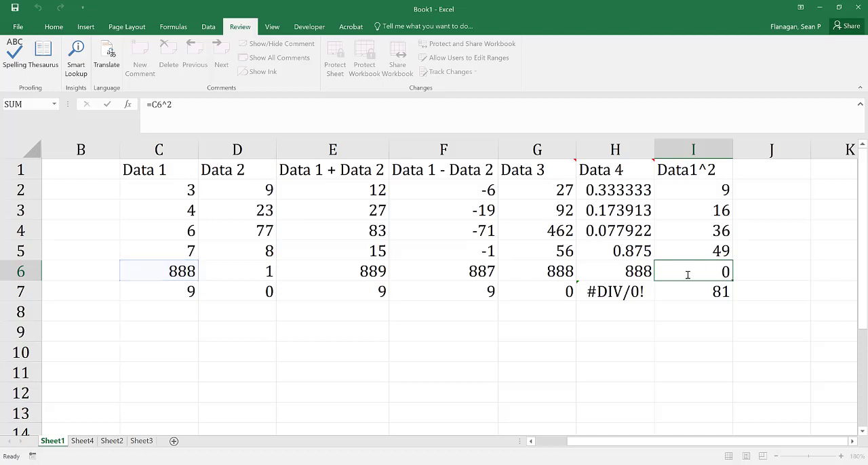
# Enter the column heading "sqrt(Data2)" in cell J1.
pyautogui.click(780, 170)
pyautogui.write('sq')
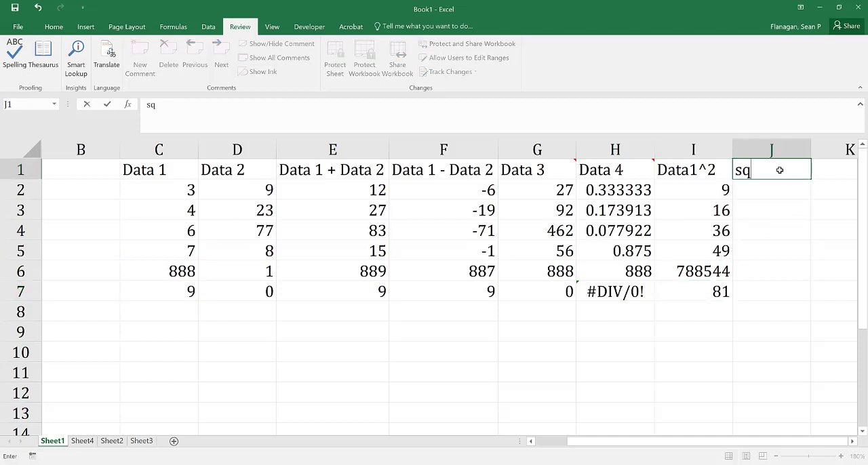
pyautogui.write('rt(Da')
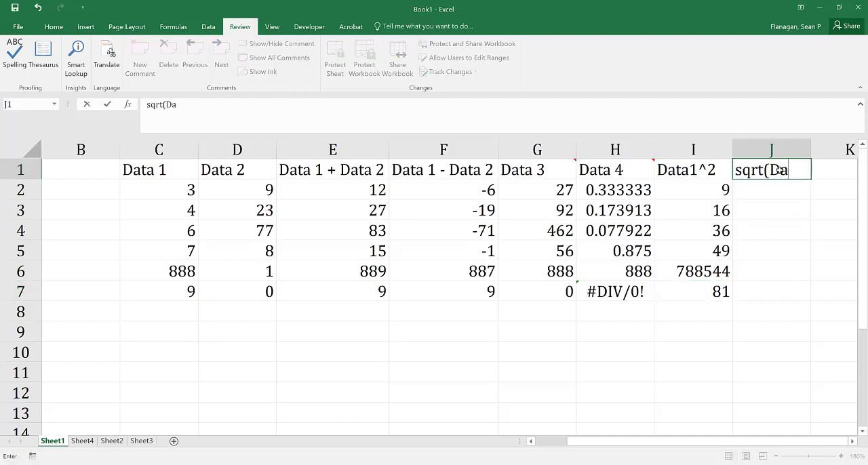
pyautogui.write('ta2)')
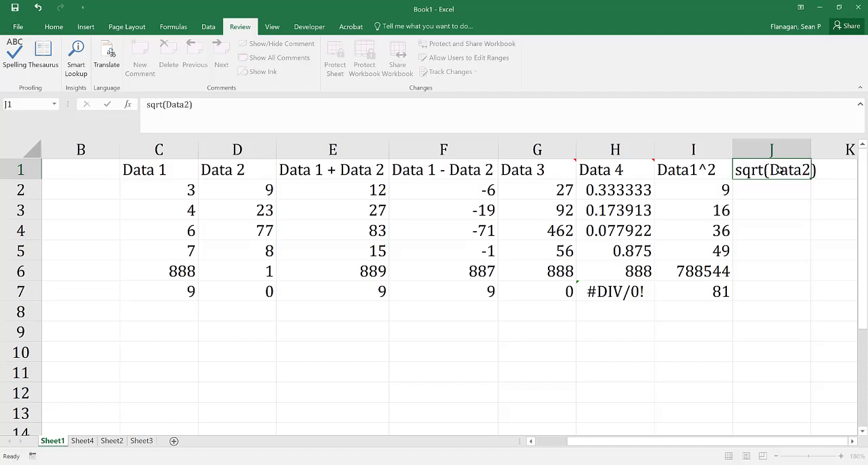
pyautogui.press('Return')
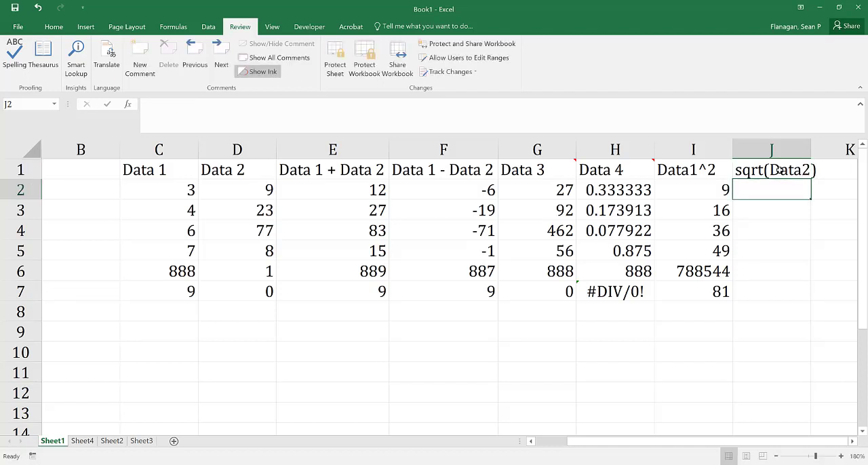
pyautogui.write('sqrt(')
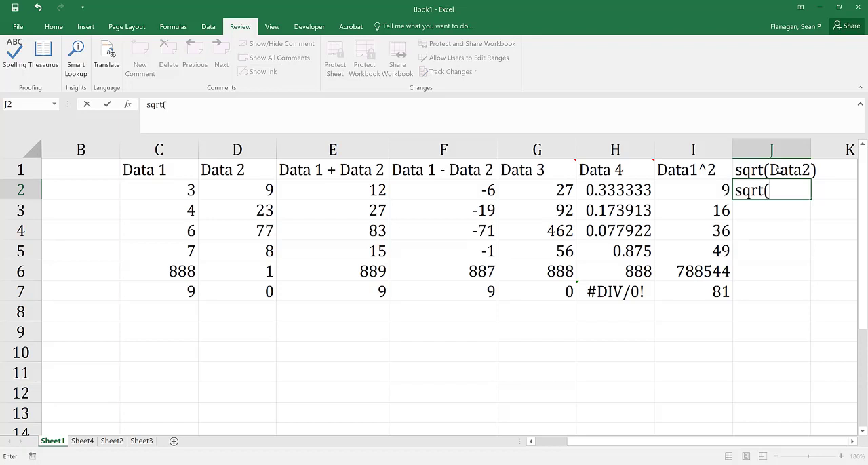
pyautogui.press('BackSpace')
pyautogui.press('BackSpace')
pyautogui.press('BackSpace')
pyautogui.press('BackSpace')
pyautogui.press('BackSpace')
# Enter the formula =SQRT(D2) in cell J2 and fill it down through J7.
pyautogui.write('=')
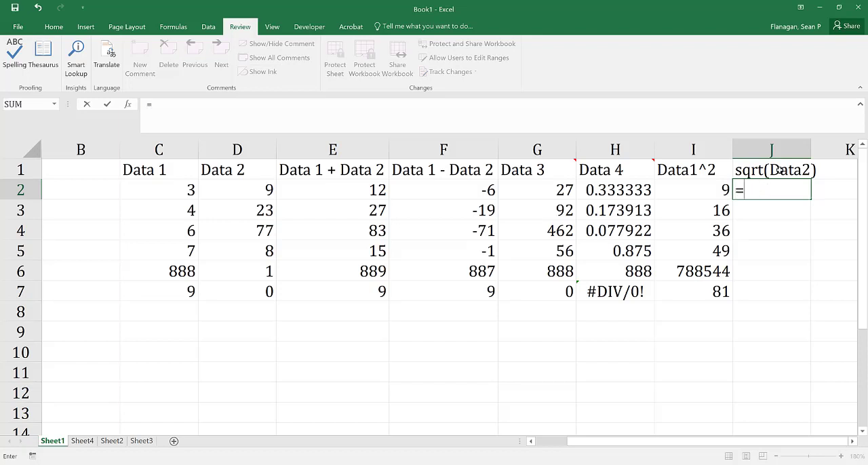
pyautogui.write('sqrt(')
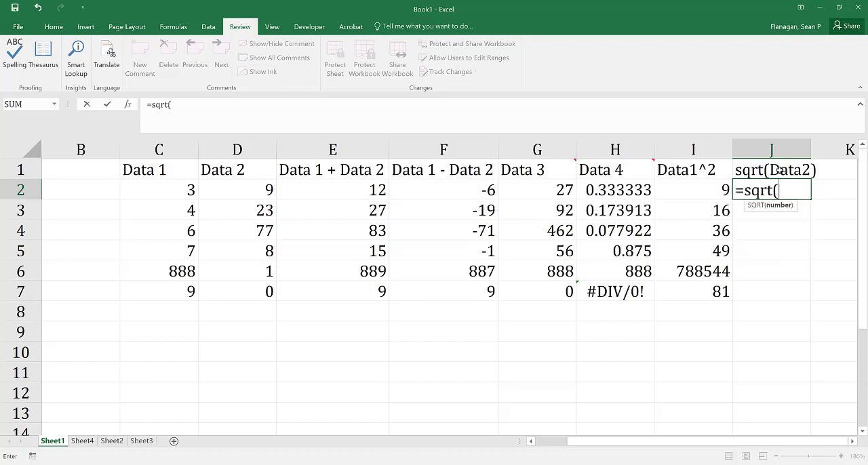
pyautogui.click(231, 197)
pyautogui.write(')')
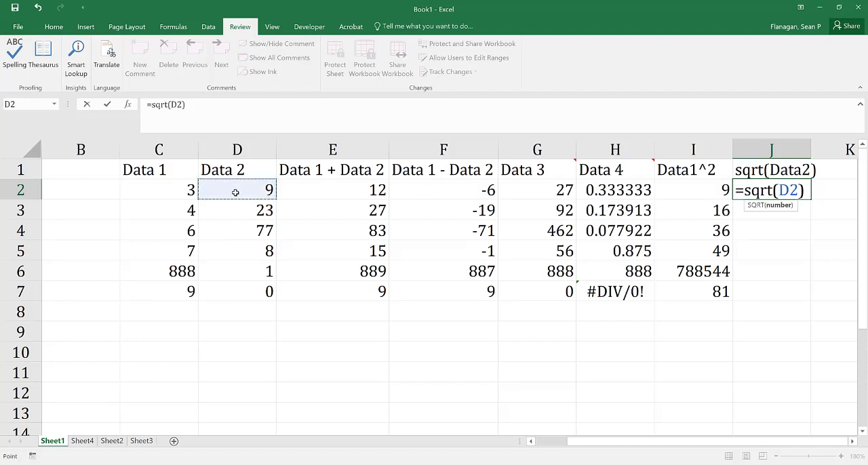
pyautogui.press('Return')
pyautogui.click(766, 195)
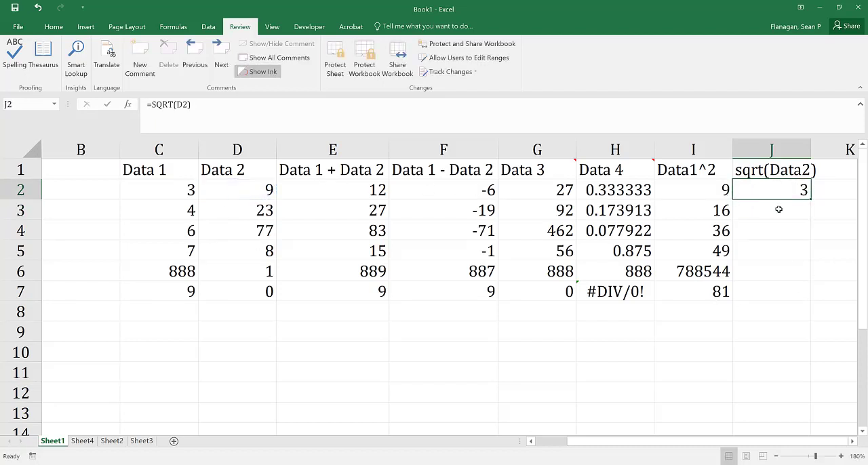
pyautogui.moveTo(811, 197); pyautogui.dragTo(810, 301)
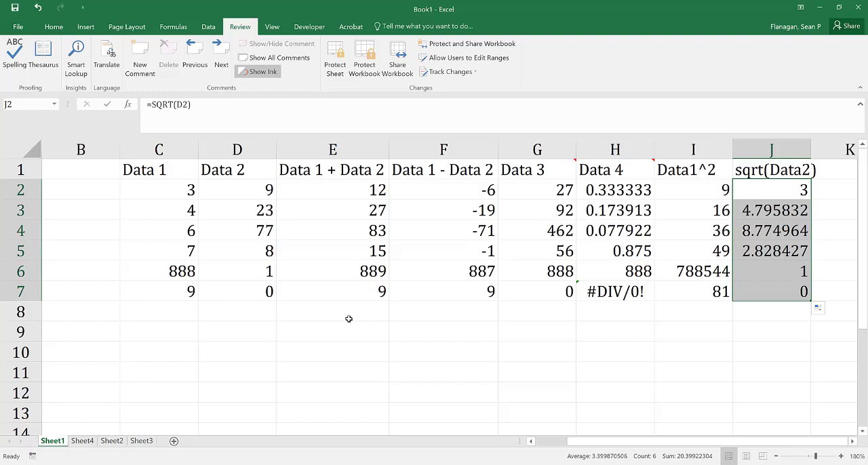
# On Sheet2, enter the column headings "Cosine" in cell B1 and "Sine" in cell C1.
pyautogui.click(115, 444)
pyautogui.click(93, 171)
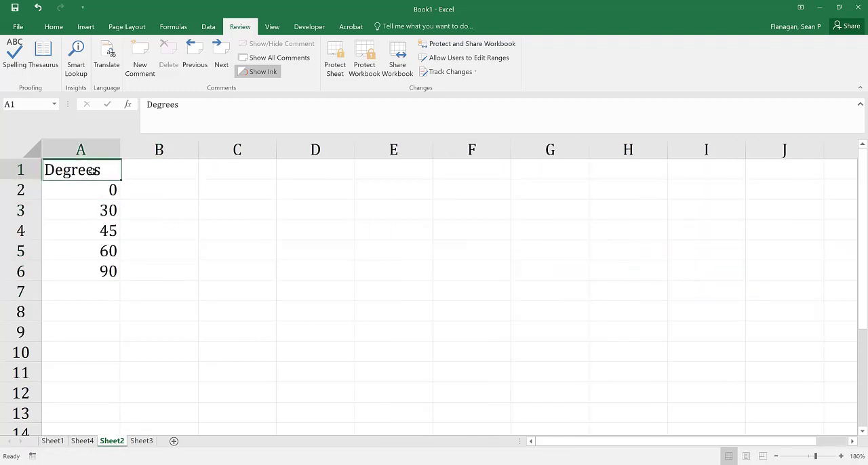
pyautogui.click(174, 169)
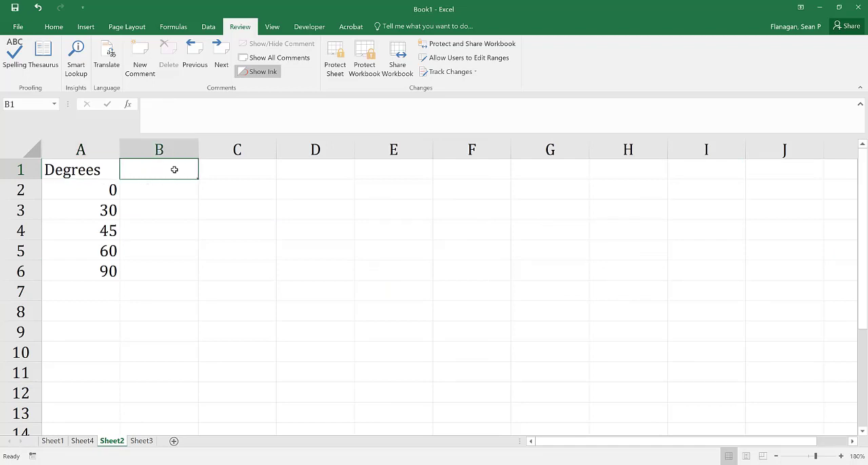
pyautogui.write('Cosine')
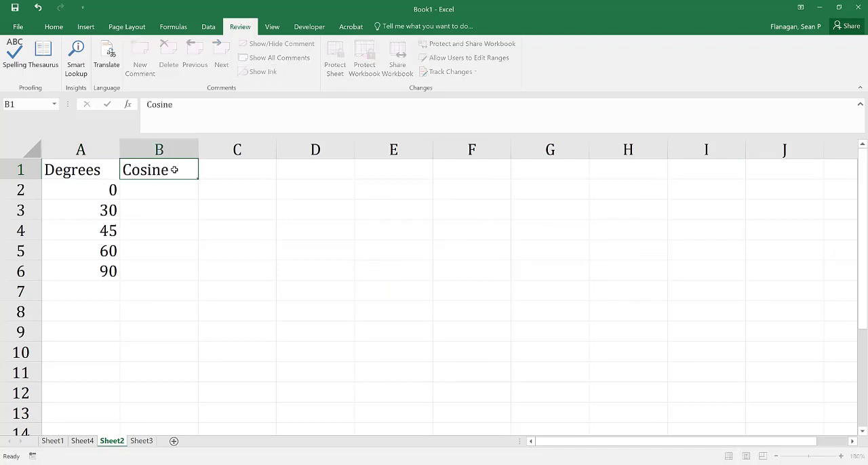
pyautogui.press('Right')
pyautogui.write('Sine')
pyautogui.press('Return')
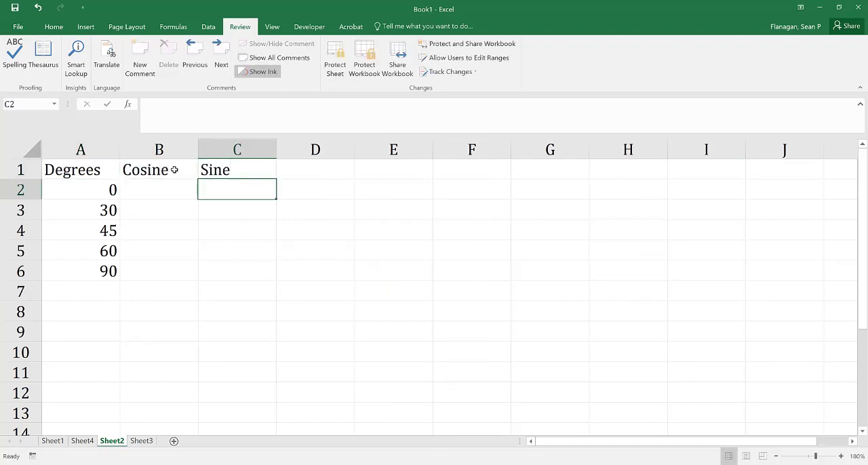
# Enter the formula =COS(A2) in cell B2 and fill it down through B6.
pyautogui.click(166, 186)
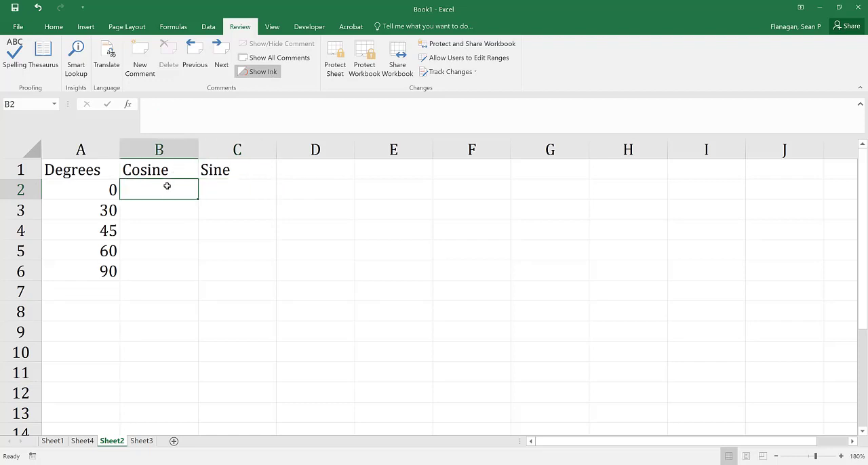
pyautogui.write('=')
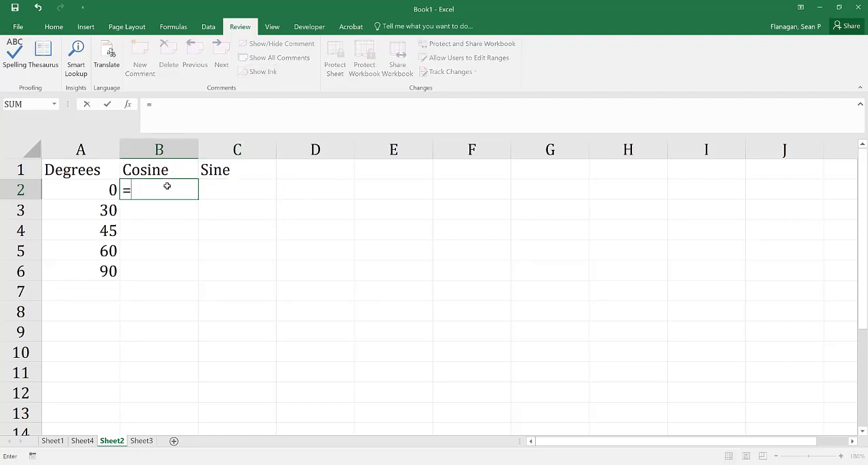
pyautogui.write('cos(')
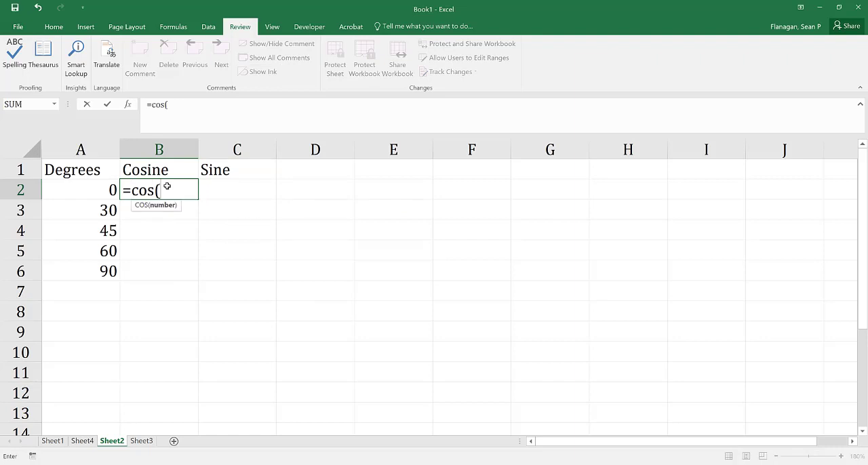
pyautogui.click(107, 192)
pyautogui.write(')')
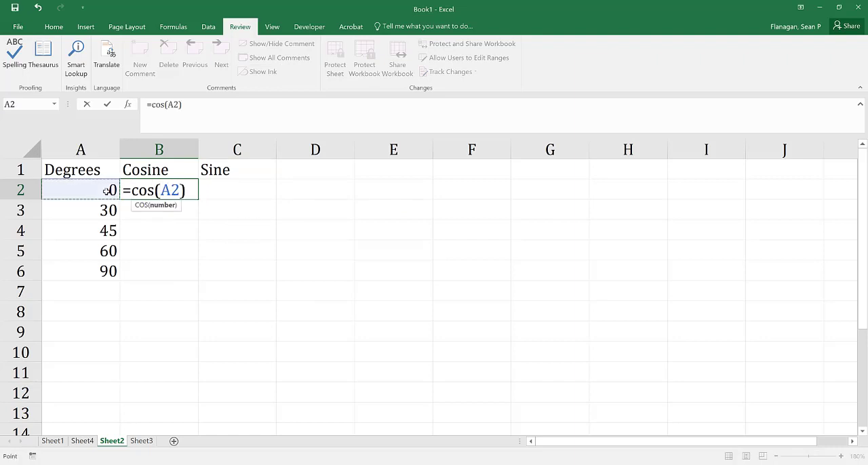
pyautogui.press('Return')
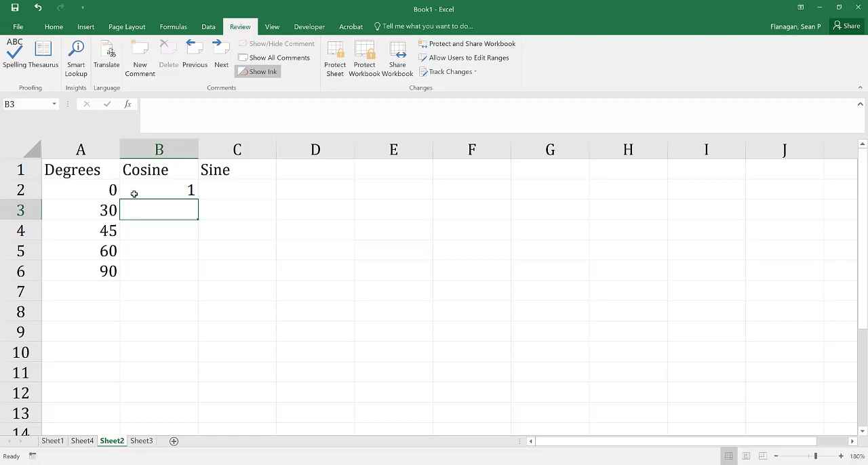
pyautogui.click(135, 193)
pyautogui.moveTo(196, 197); pyautogui.dragTo(194, 276)
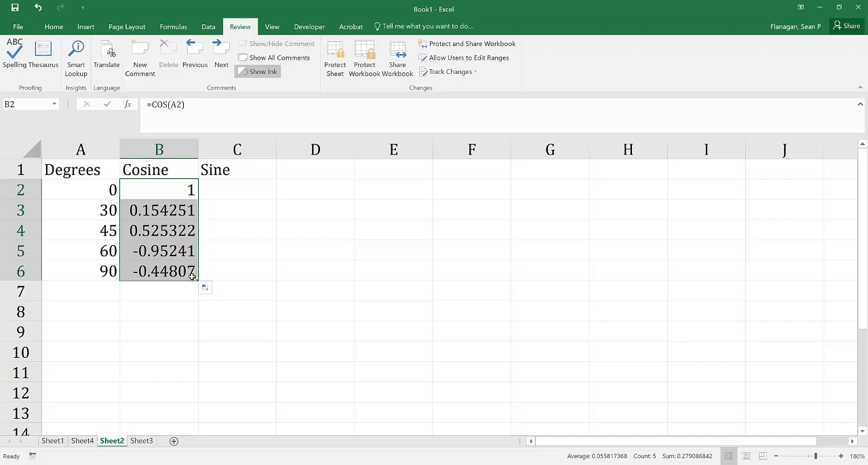
# Compare the cosine results for 0, 30 and 90 degrees with the angles in the Degrees column.
pyautogui.click(102, 190)
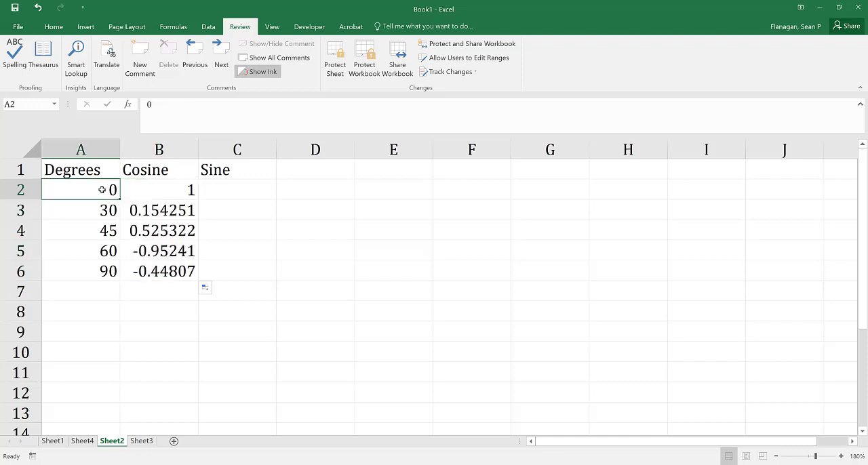
pyautogui.click(163, 193)
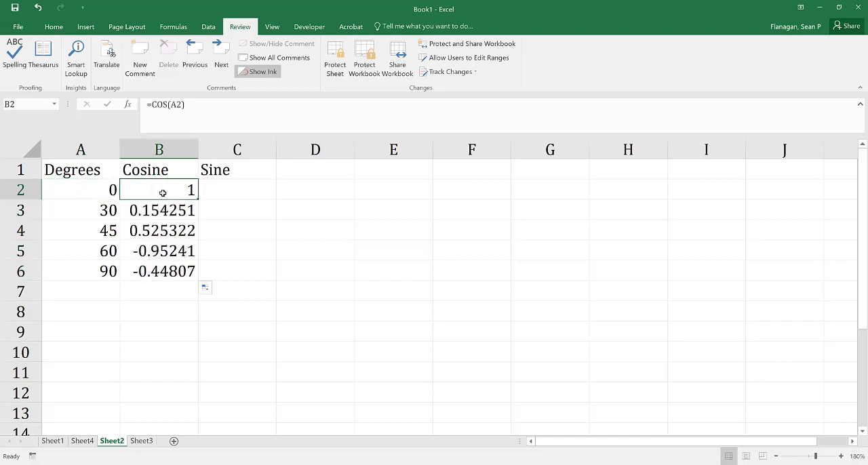
pyautogui.click(99, 217)
pyautogui.click(149, 213)
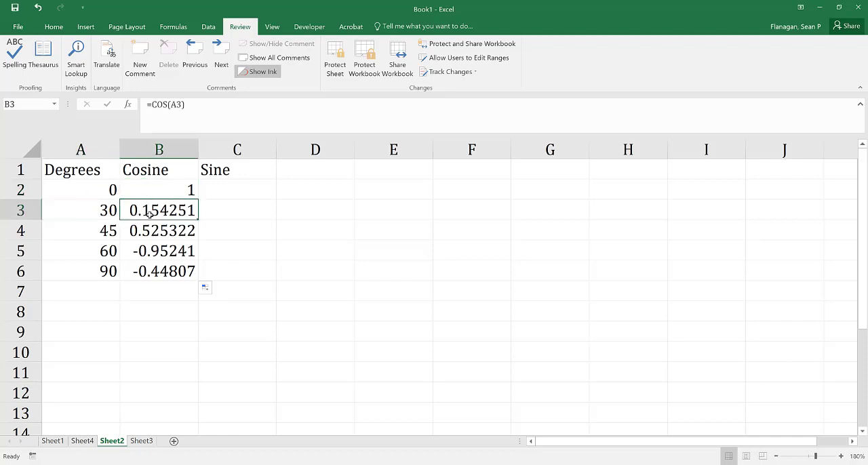
pyautogui.click(93, 271)
pyautogui.click(147, 271)
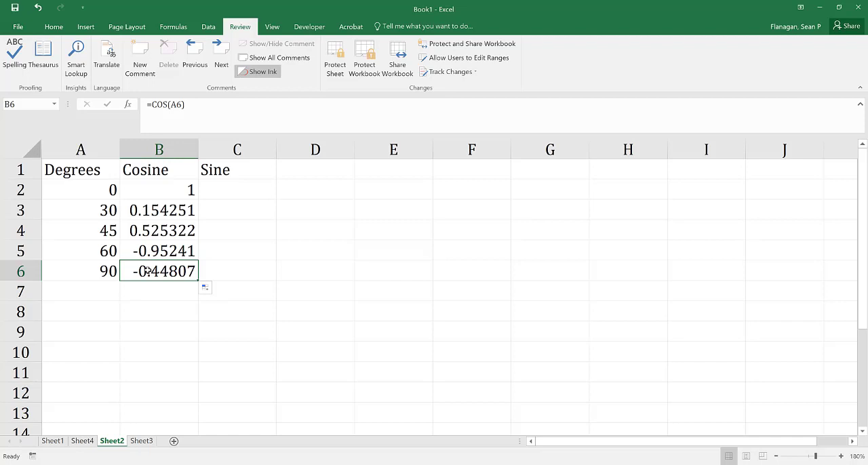
pyautogui.click(153, 190)
# Insert a new column between Degrees and Cosine and enter the heading "Radians" in cell B1.
pyautogui.click(158, 153)
pyautogui.rightClick(160, 151)
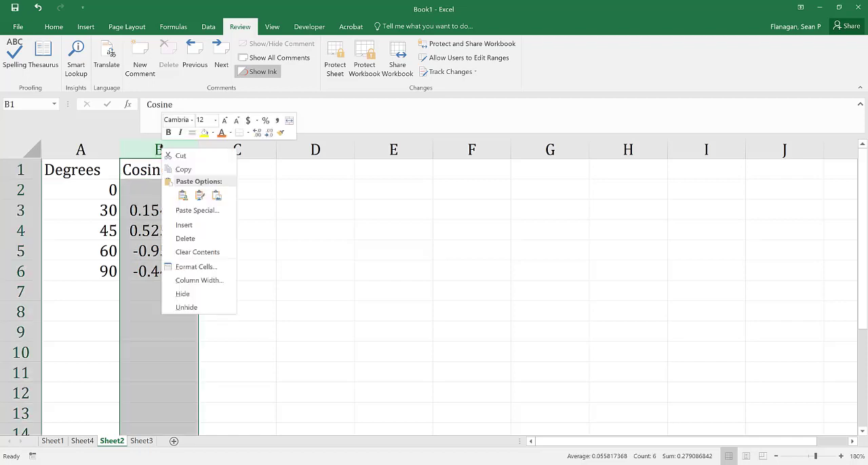
pyautogui.click(183, 225)
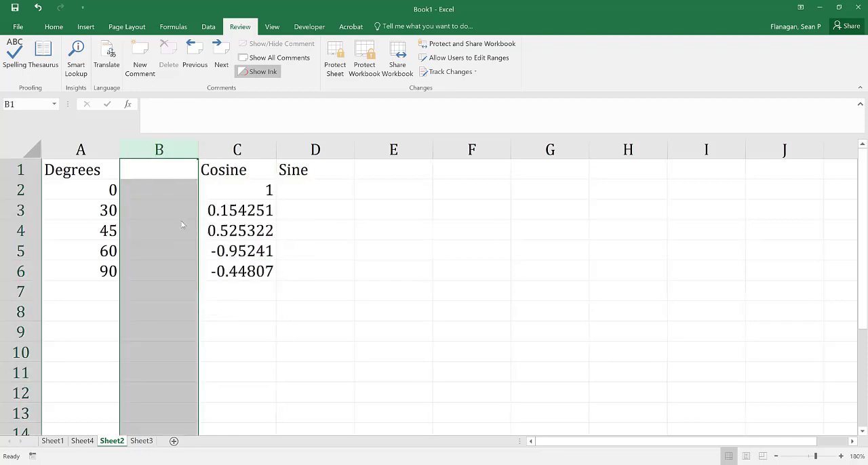
pyautogui.click(167, 163)
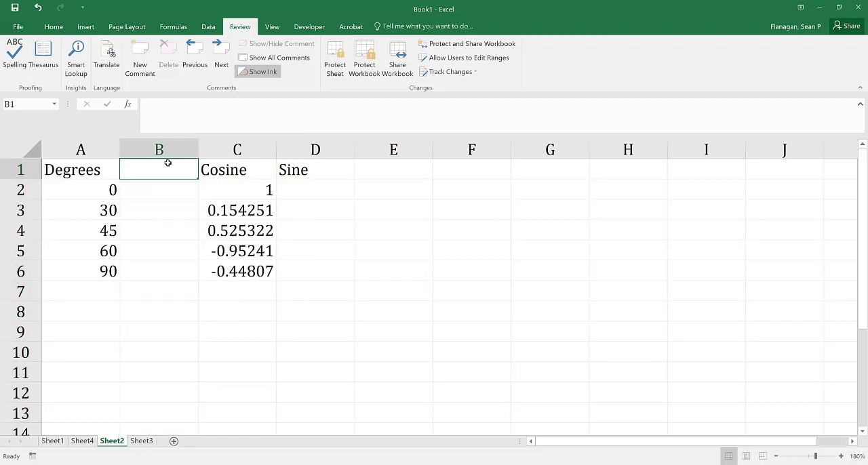
pyautogui.write('Radians')
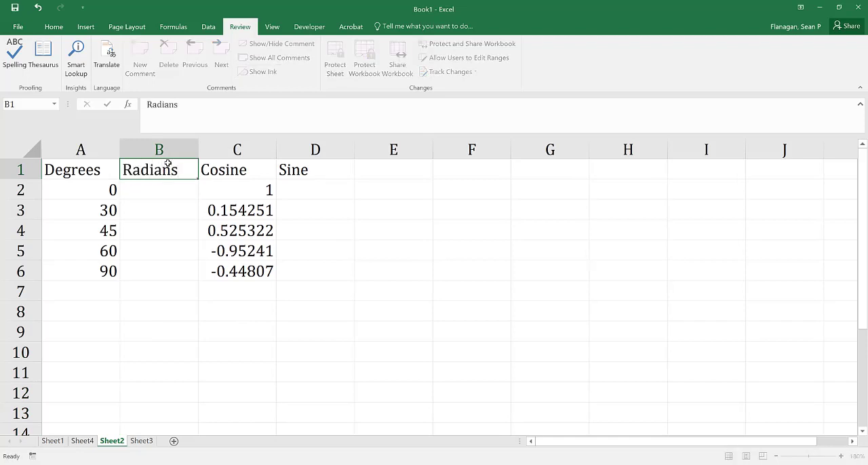
pyautogui.press('Return')
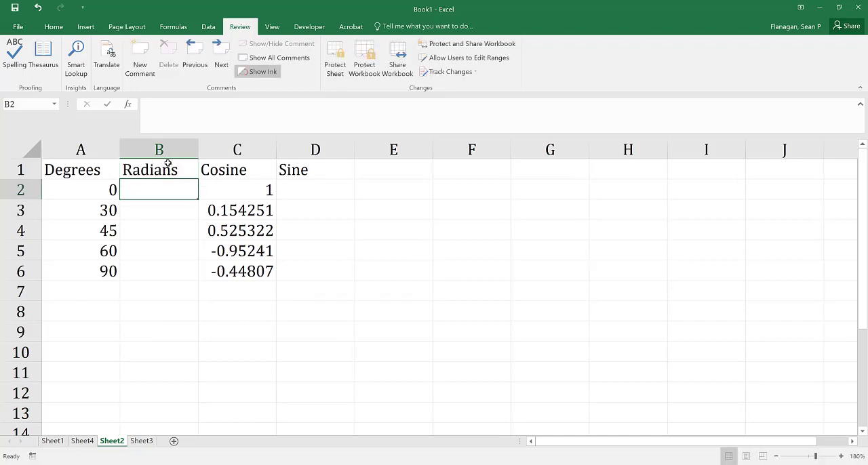
# Enter the formula =RADIANS(A2) in cell B2 to convert the first angle from degrees.
pyautogui.write('=dra')
pyautogui.press('BackSpace')
pyautogui.press('BackSpace')
pyautogui.press('BackSpace')
pyautogui.write('r')
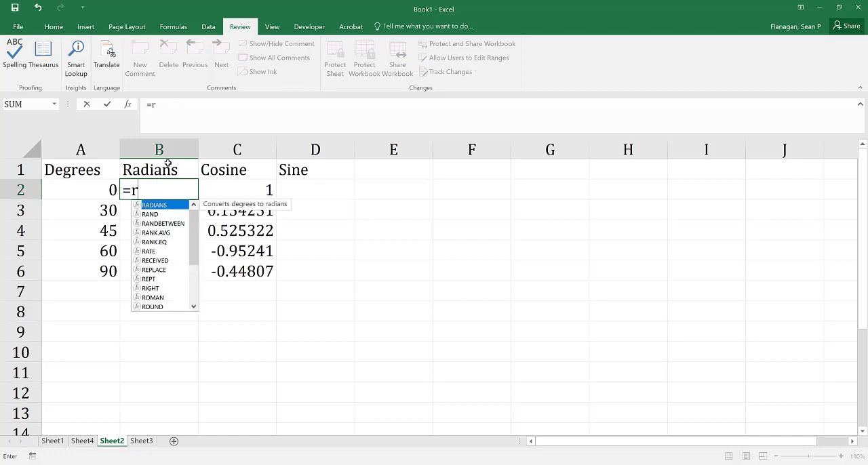
pyautogui.write('adina')
pyautogui.press('BackSpace')
pyautogui.press('BackSpace')
pyautogui.write('a')
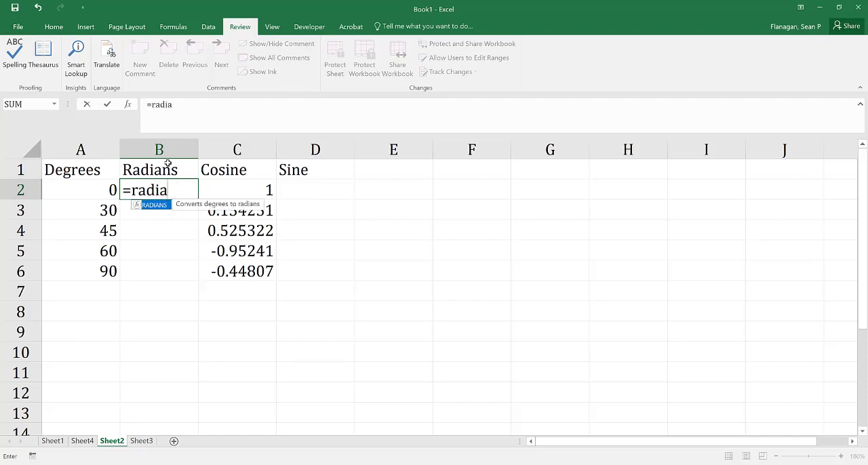
pyautogui.write('ns(')
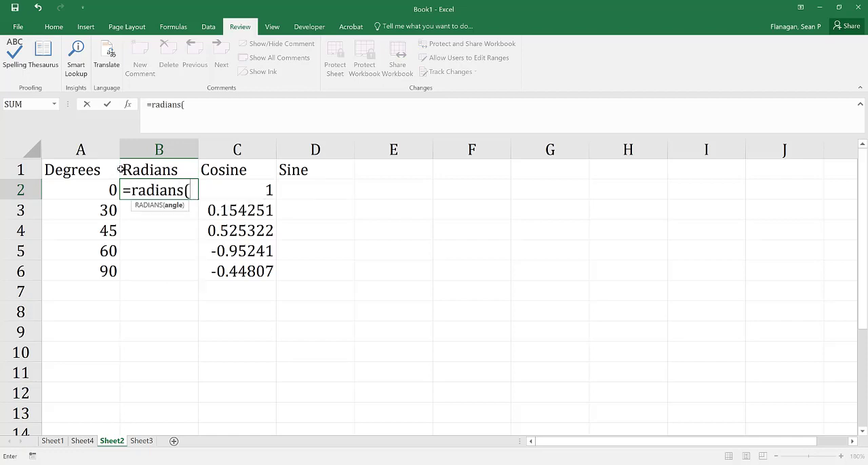
pyautogui.click(71, 190)
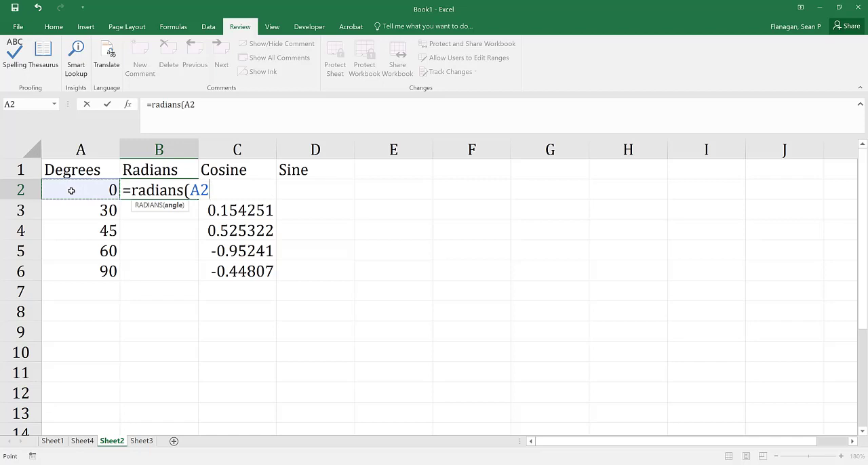
pyautogui.write(')')
pyautogui.press('Return')
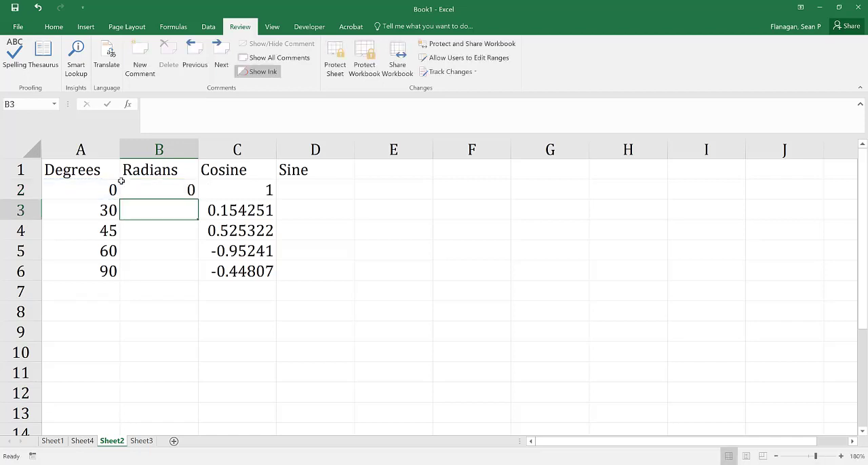
# Fill the radians conversion formula from cell B2 down through B6.
pyautogui.click(179, 192)
pyautogui.doubleClick(198, 200)
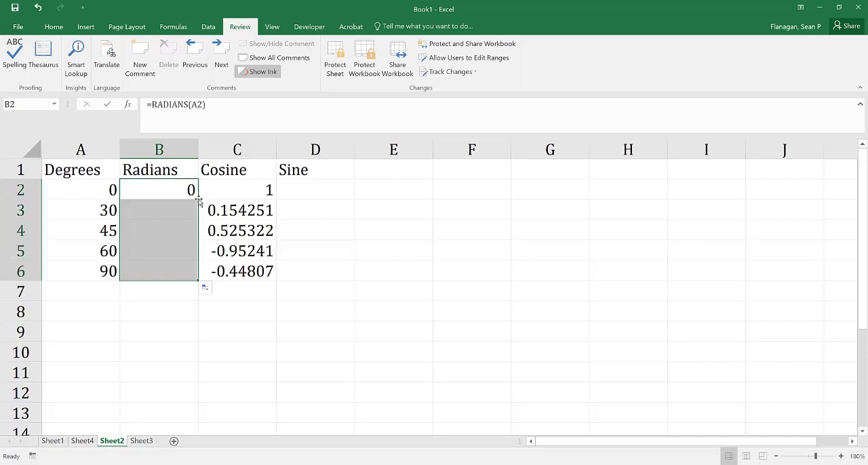
pyautogui.click(255, 319)
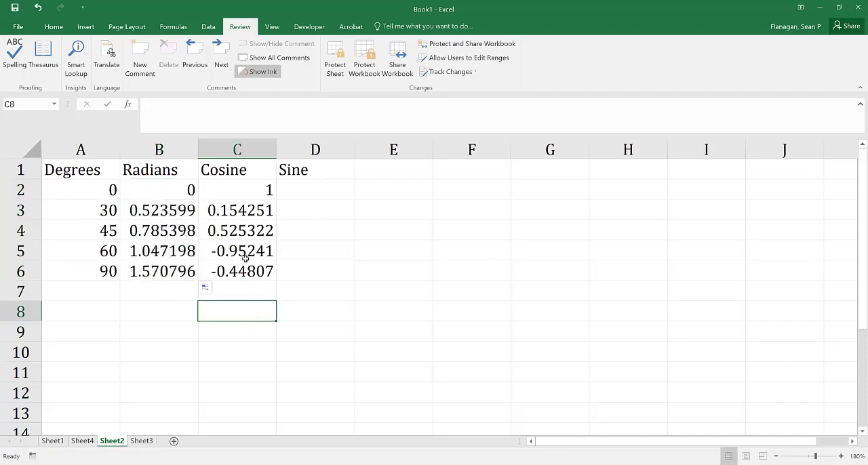
# Edit the cosine formula in cell C2 to reference the radians value, making it =COS(B2).
pyautogui.click(243, 192)
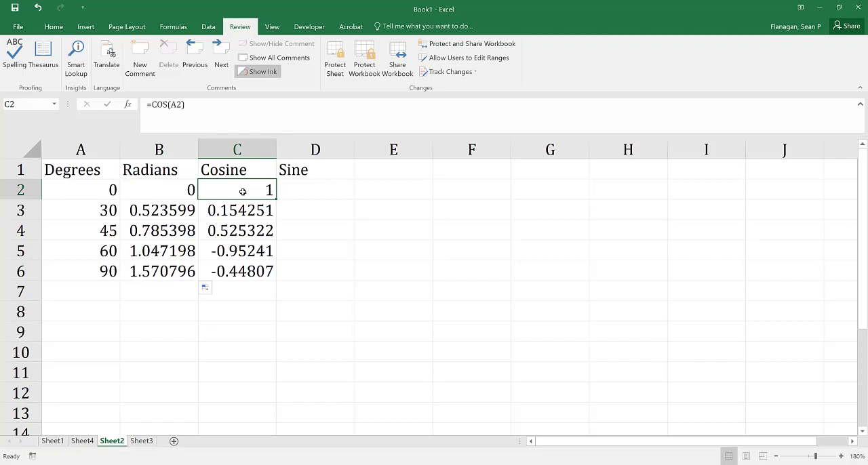
pyautogui.doubleClick(242, 192)
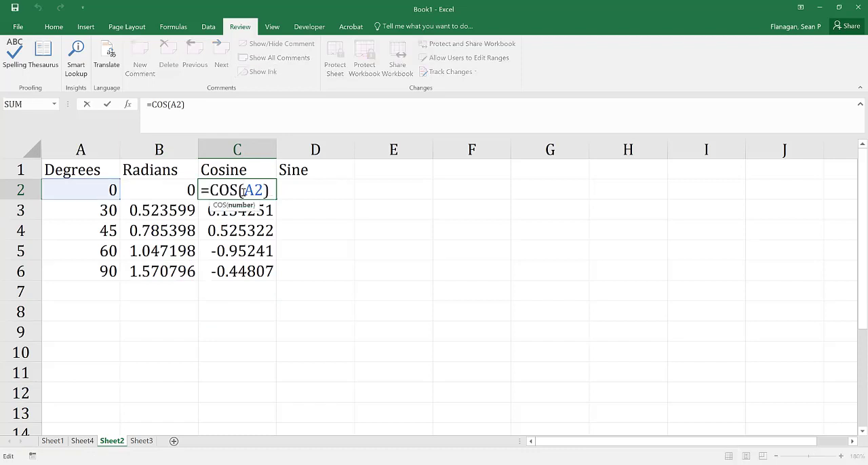
pyautogui.moveTo(243, 192); pyautogui.dragTo(252, 192)
pyautogui.write('B')
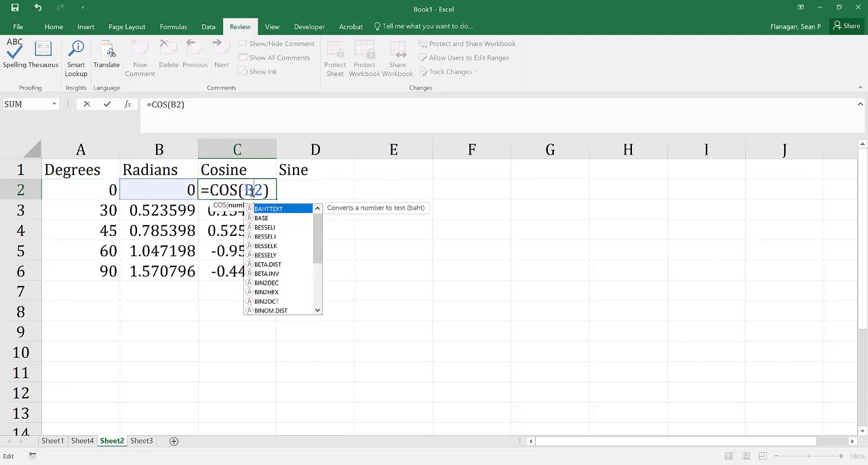
pyautogui.press('Return')
pyautogui.click(252, 192)
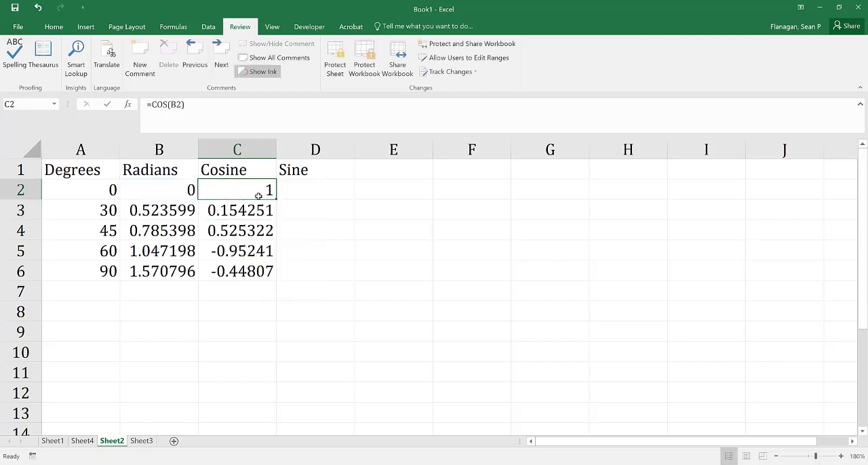
# Fill the corrected cosine formula from cell C2 down through C6.
pyautogui.moveTo(276, 200); pyautogui.dragTo(277, 280)
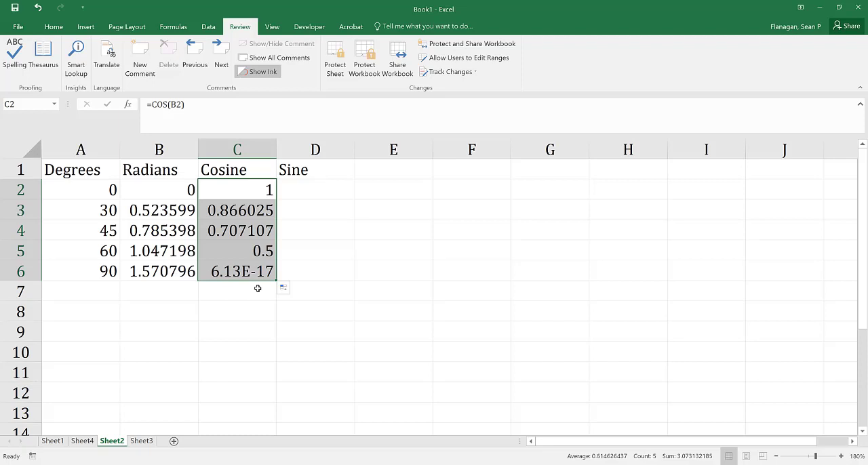
# Compare each angle in the Degrees column with its cosine result to check that the values are correct.
pyautogui.click(255, 194)
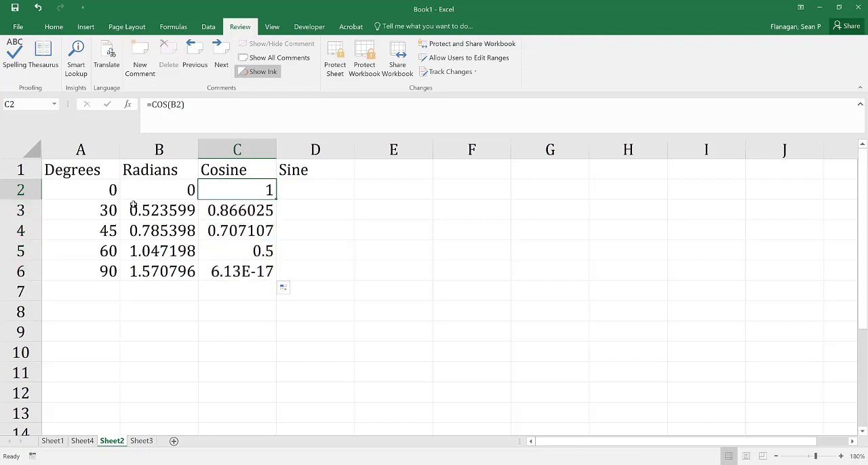
pyautogui.click(111, 207)
pyautogui.click(236, 213)
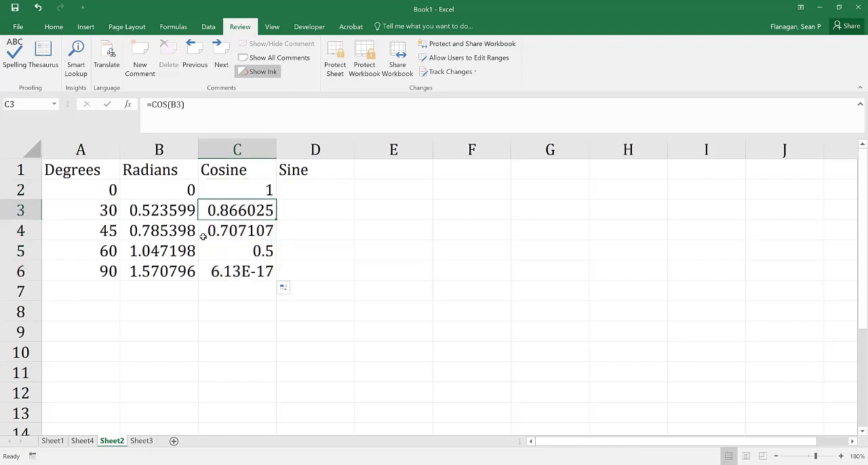
pyautogui.click(110, 231)
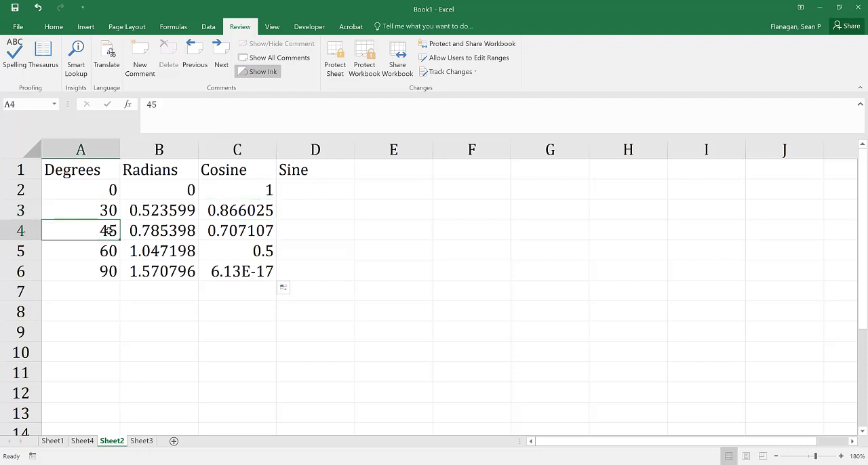
pyautogui.click(223, 227)
pyautogui.click(110, 249)
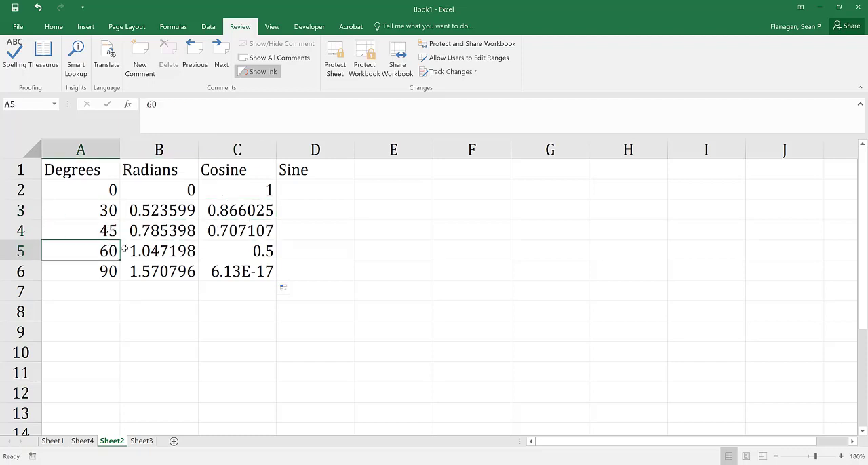
pyautogui.click(237, 248)
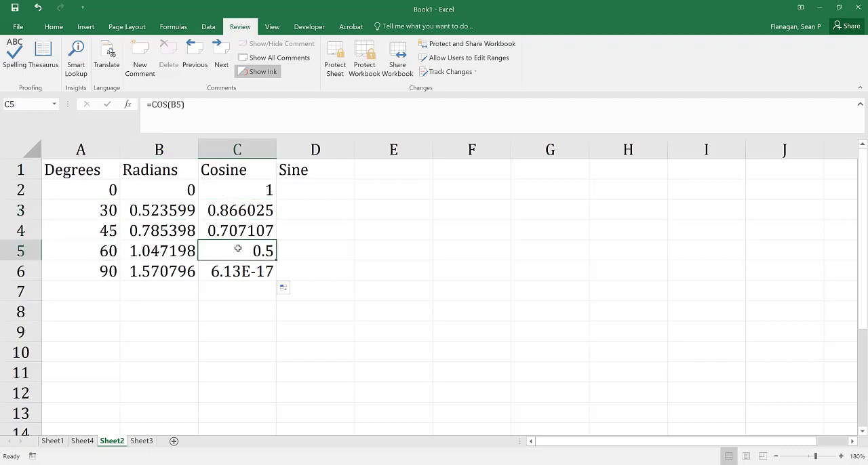
pyautogui.click(116, 266)
pyautogui.click(224, 268)
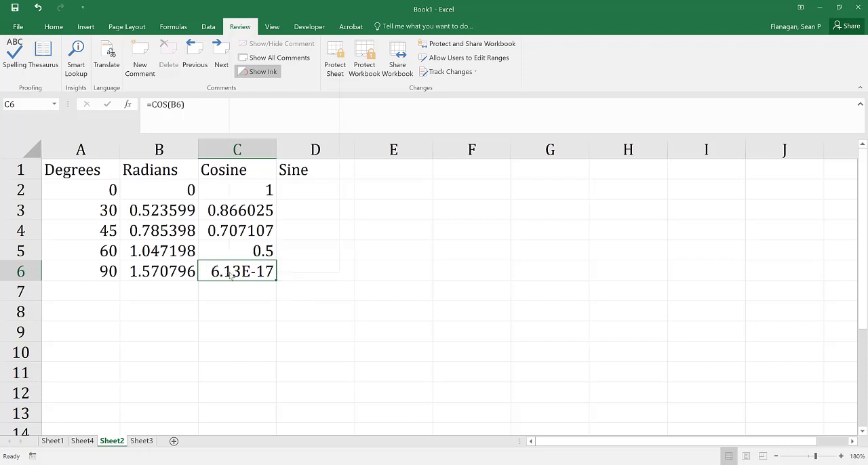
# Format the cosine result for 90 degrees in cell C6 as Number with two decimal places.
pyautogui.rightClick(231, 275)
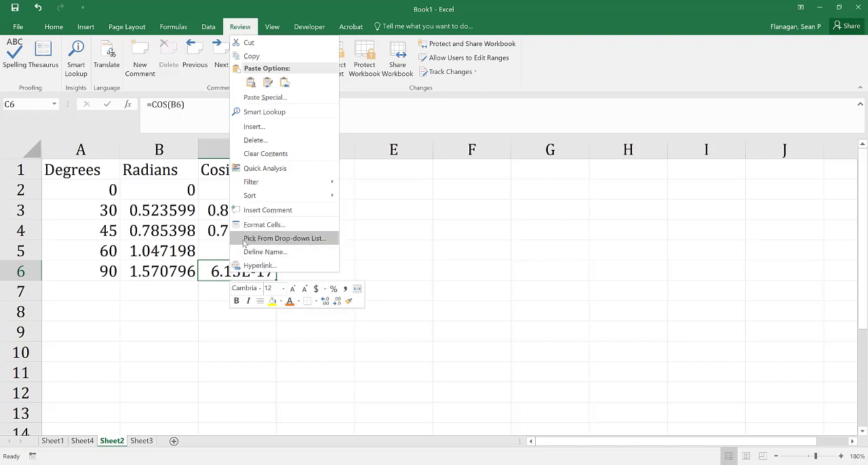
pyautogui.click(264, 224)
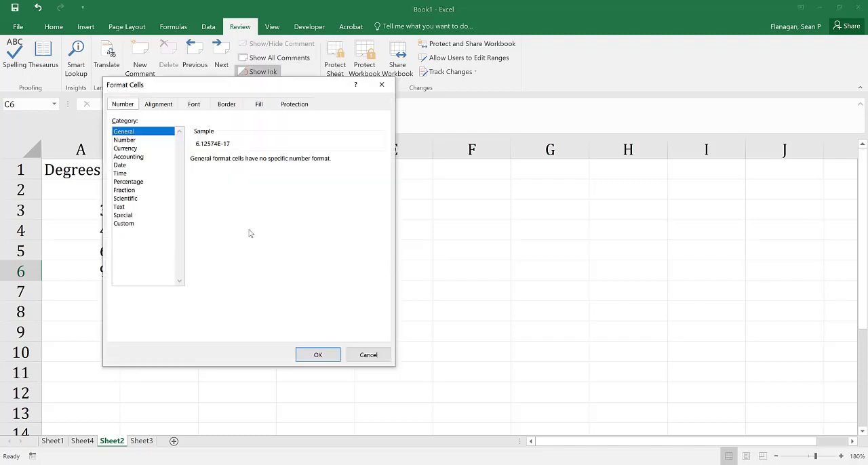
pyautogui.click(137, 142)
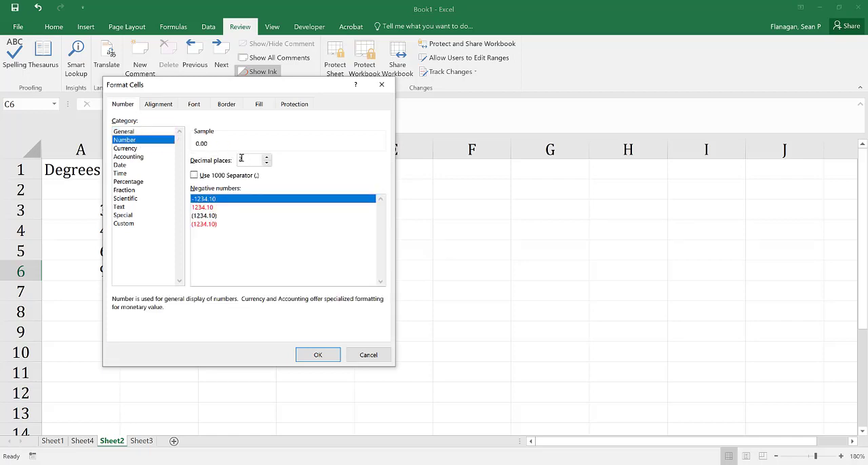
pyautogui.click(325, 354)
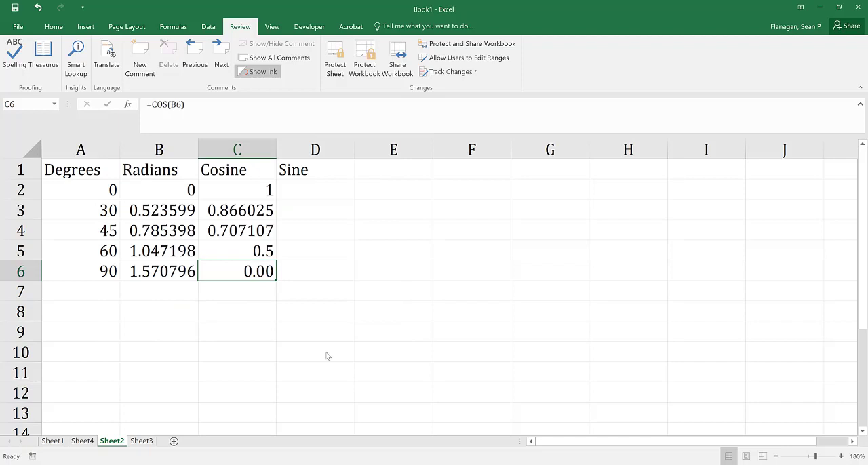
pyautogui.click(272, 312)
pyautogui.click(265, 271)
# Enter the nested formula =SIN(RADIANS(A2)) in cell D2 to compute the sine directly from the degrees value.
pyautogui.click(296, 188)
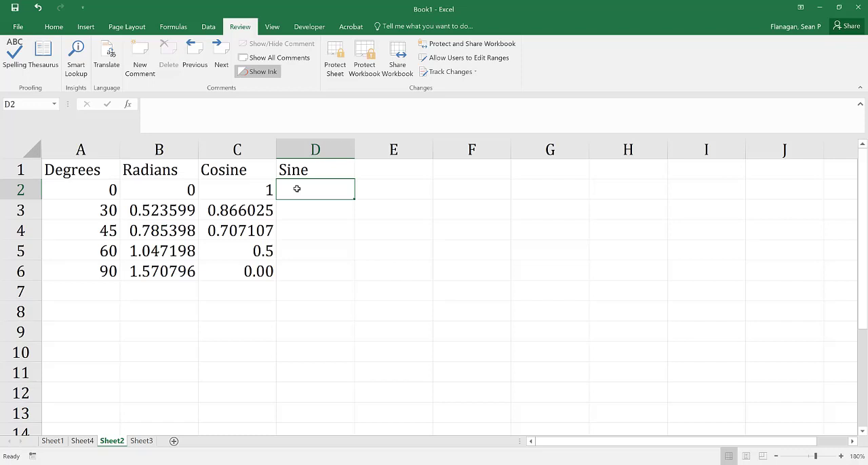
pyautogui.write('=')
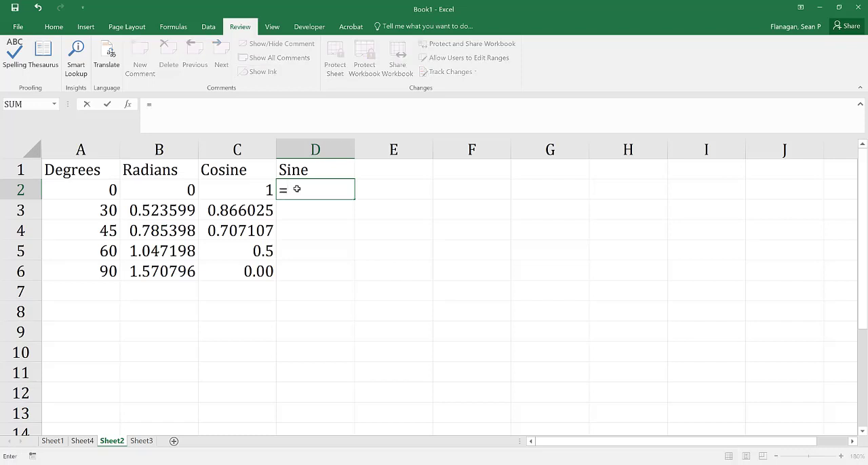
pyautogui.write('sin(')
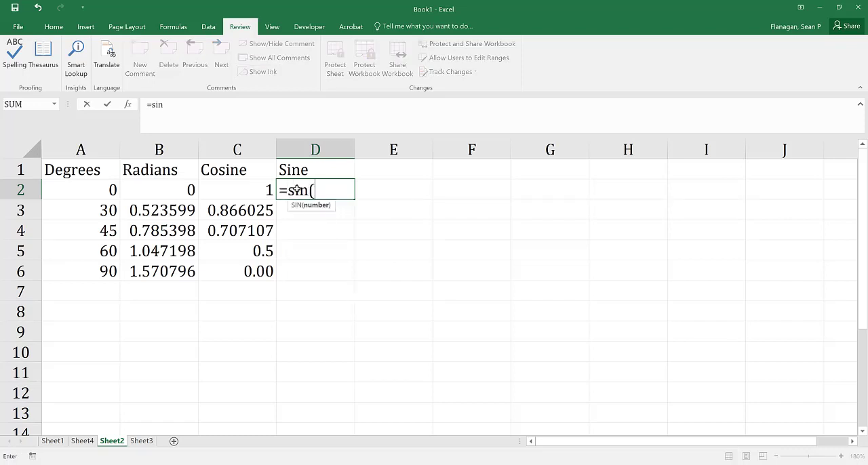
pyautogui.write('radians(')
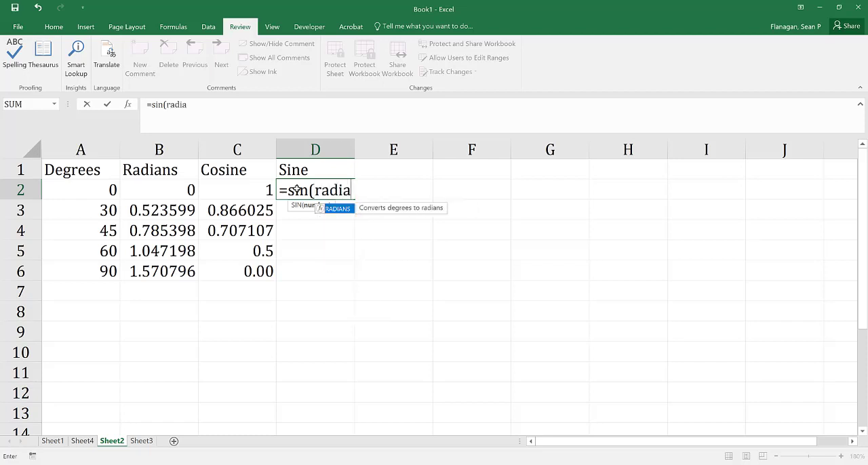
pyautogui.click(78, 191)
pyautogui.write(')')
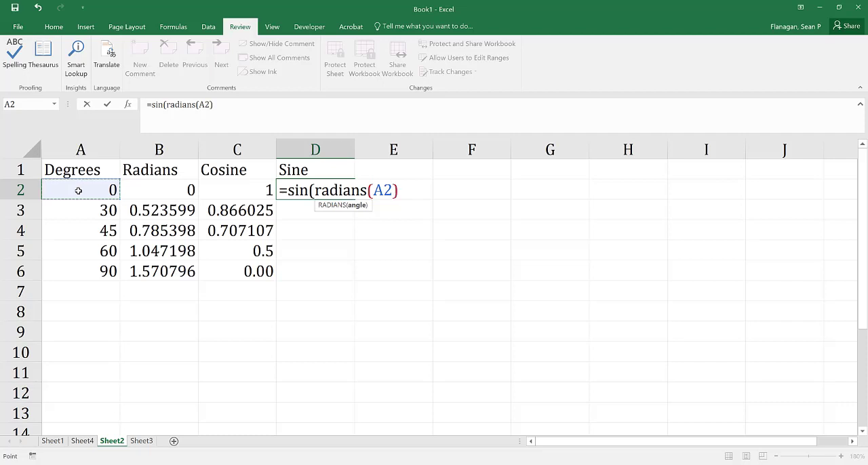
pyautogui.write(')')
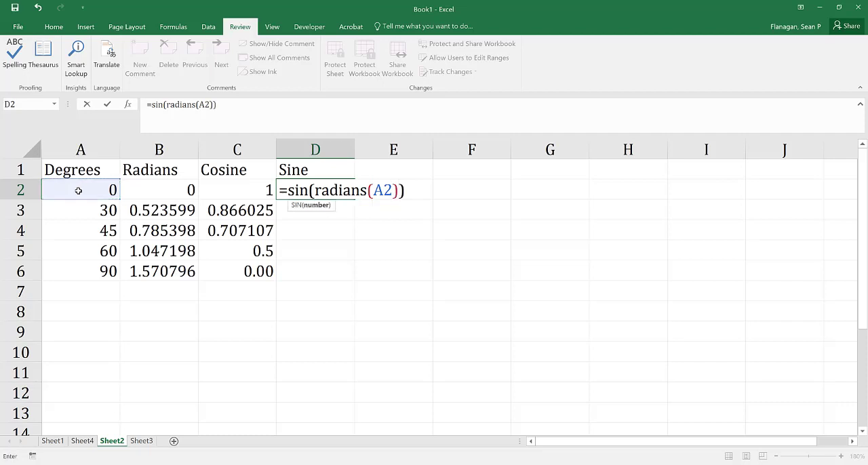
pyautogui.press('Return')
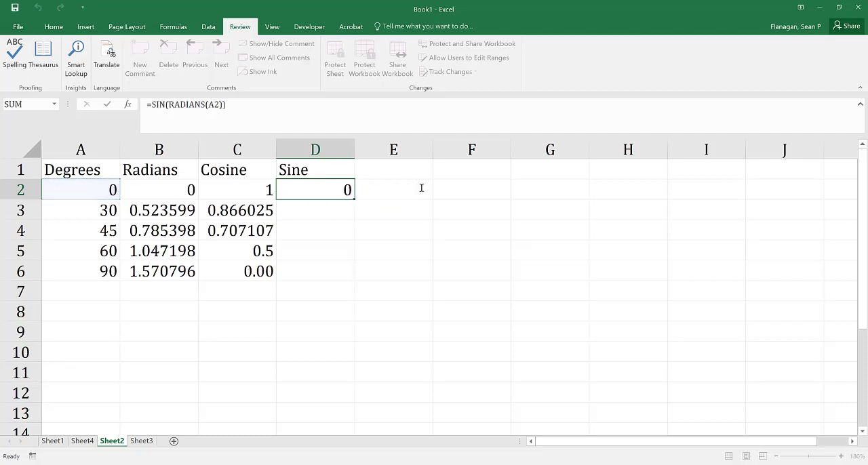
# Fill the sine formula from cell D2 down through D6.
pyautogui.click(333, 189)
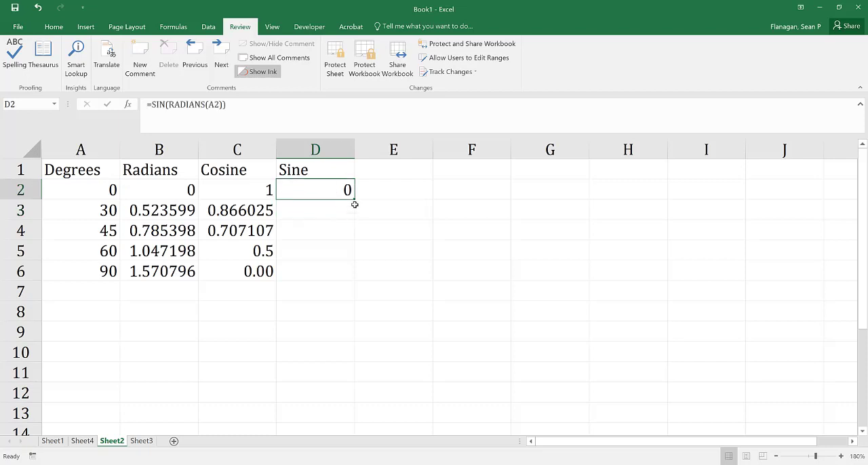
pyautogui.moveTo(353, 199); pyautogui.dragTo(348, 275)
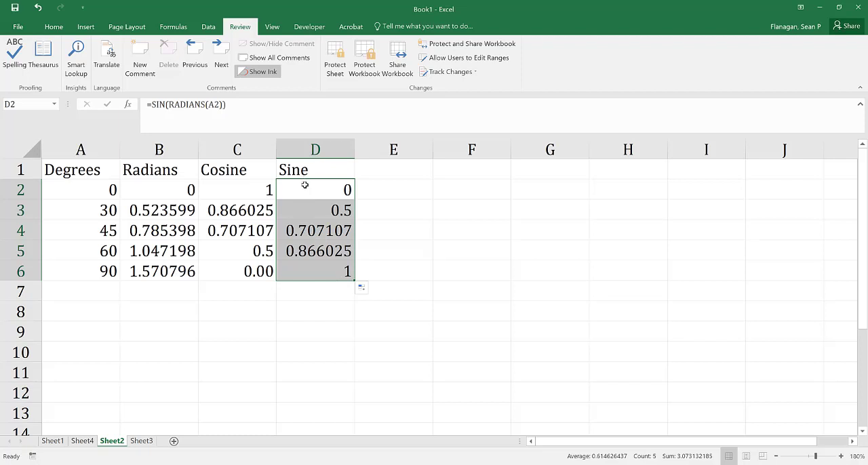
# Check the sine results in D2 through D6 against the corresponding angles in the Degrees column.
pyautogui.click(81, 192)
pyautogui.click(84, 210)
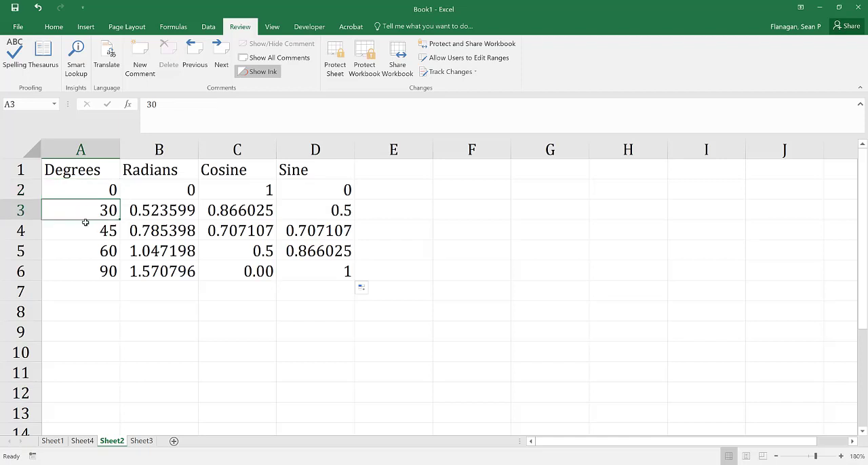
pyautogui.click(84, 229)
pyautogui.click(81, 246)
pyautogui.click(79, 274)
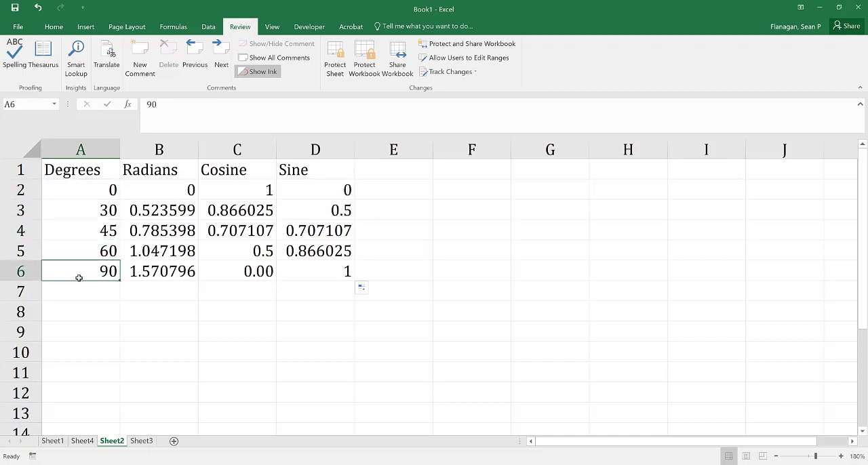
pyautogui.click(322, 188)
pyautogui.click(320, 211)
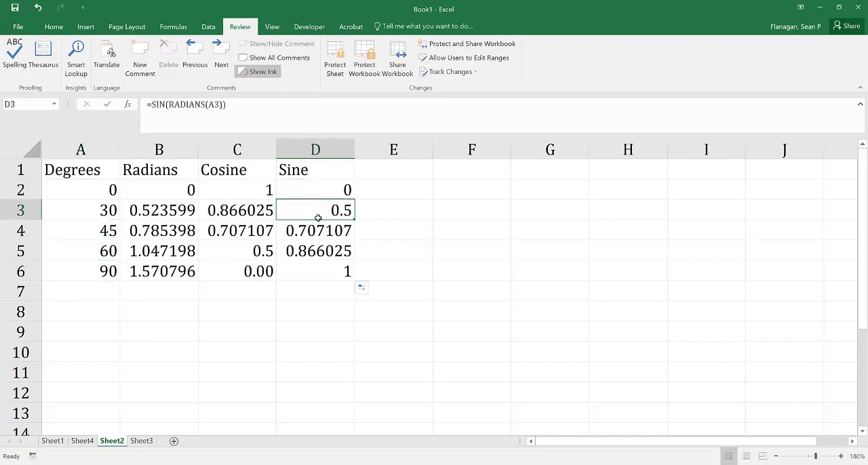
pyautogui.click(314, 228)
pyautogui.click(313, 250)
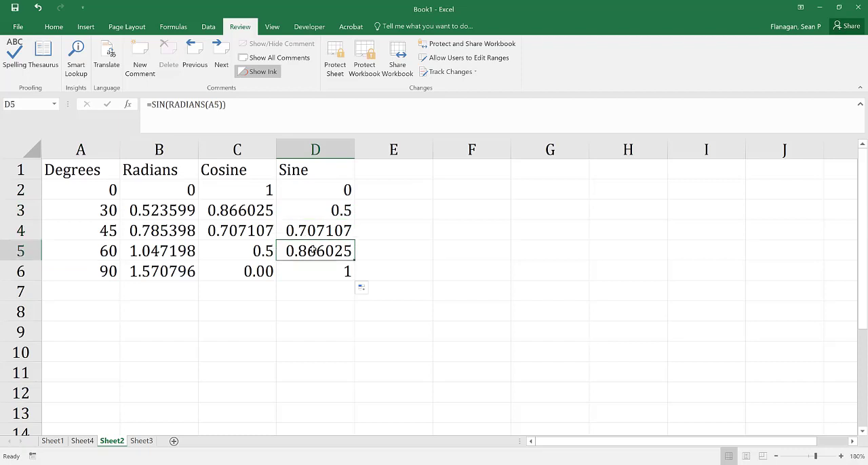
pyautogui.click(311, 269)
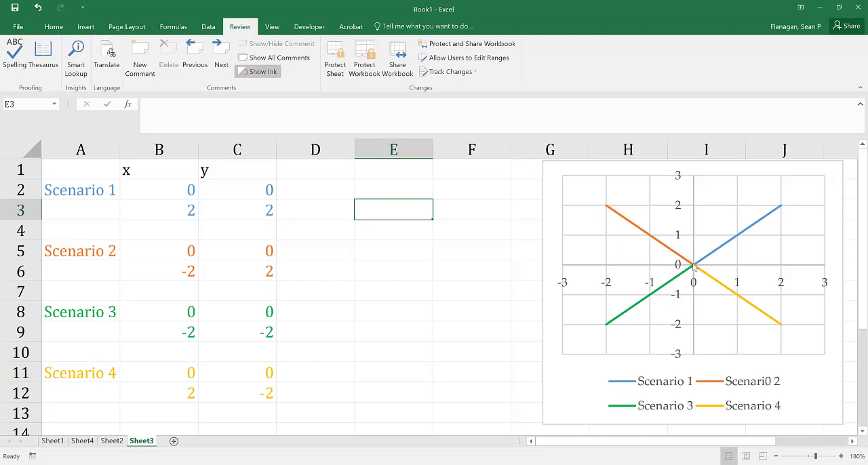
# On Sheet3, enter the heading "atan" in cell E1.
pyautogui.moveTo(694, 270)
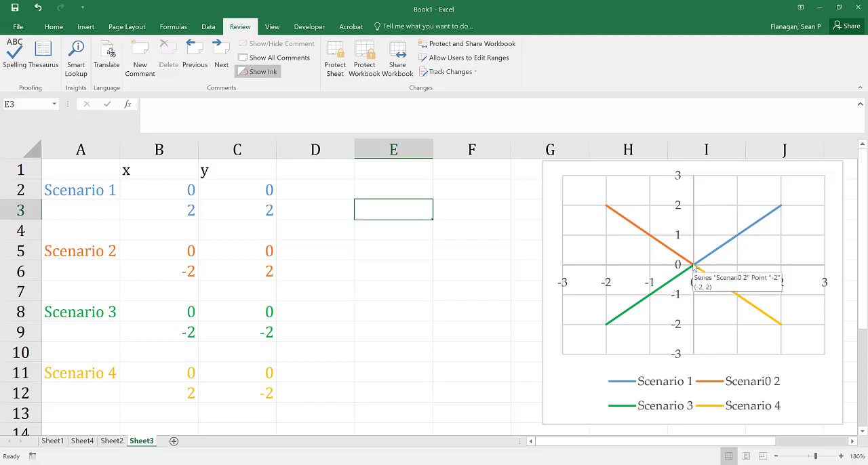
pyautogui.moveTo(783, 205)
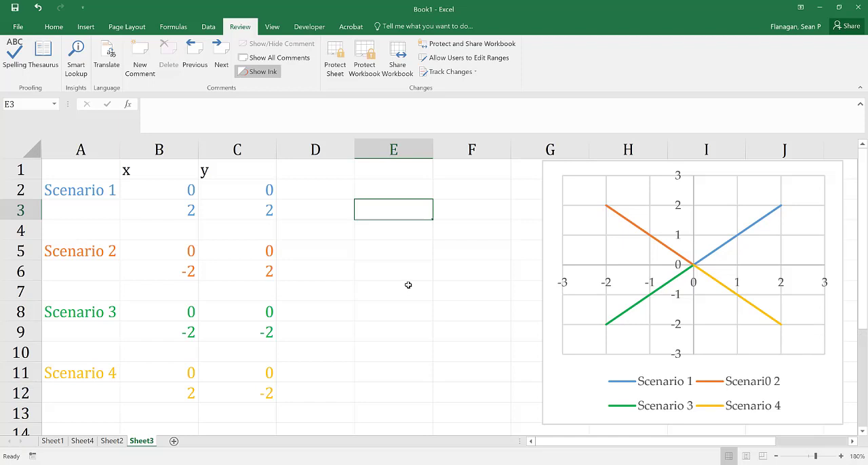
pyautogui.click(380, 174)
pyautogui.write('atan')
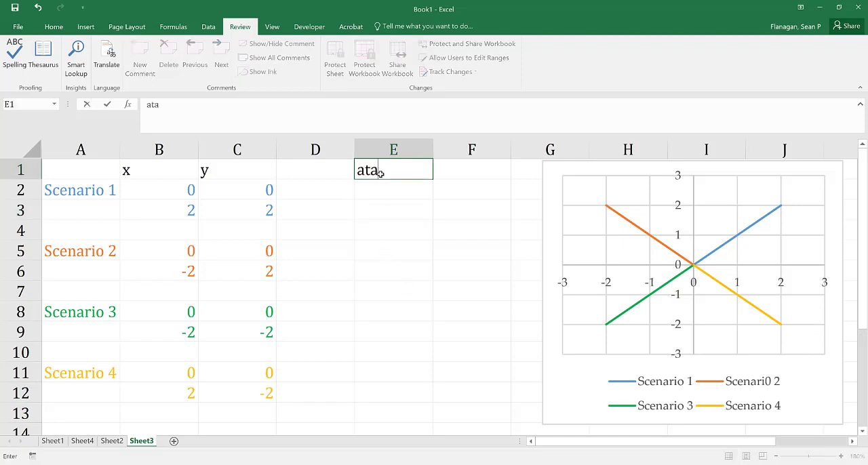
# Enter the formula =ATAN((C3-C2)/(B3-B2)) in cell E3 to compute the Scenario 1 line's angle in radians.
pyautogui.click(384, 207)
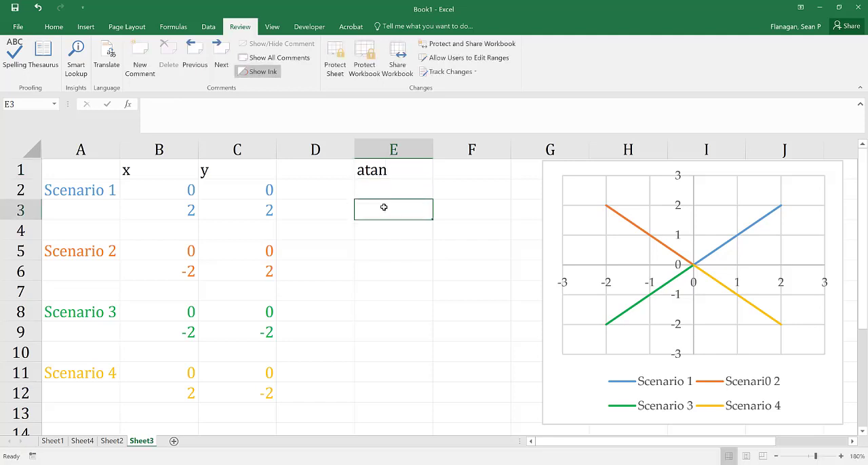
pyautogui.write('=')
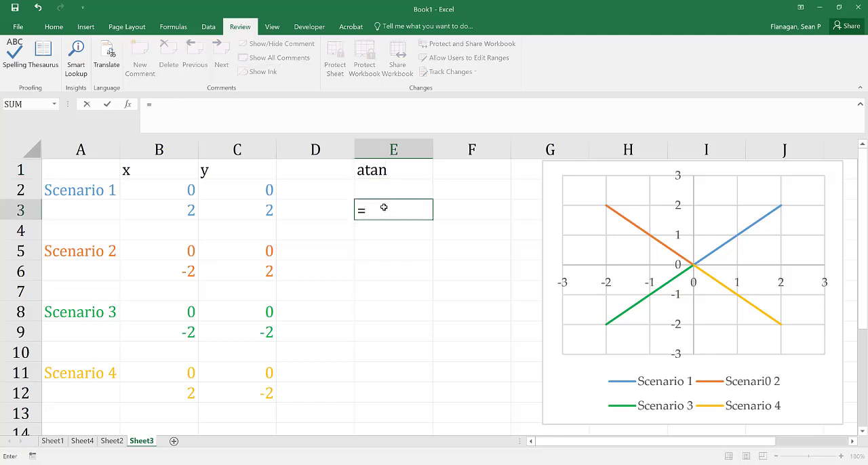
pyautogui.write('atan')
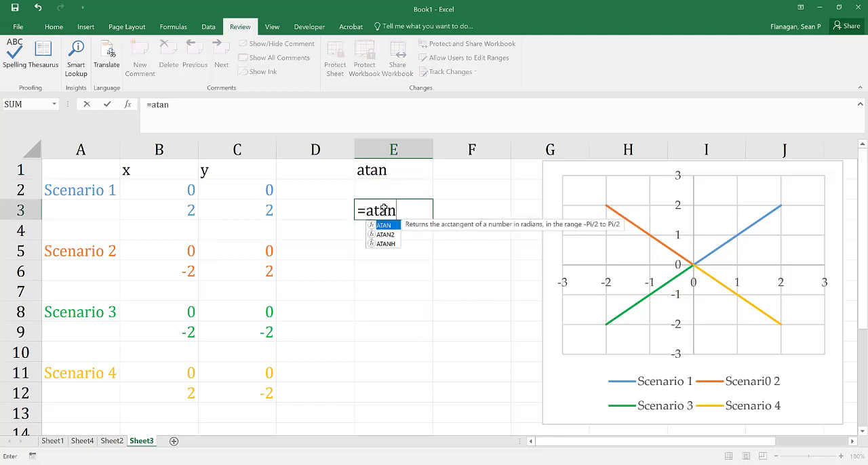
pyautogui.write('(')
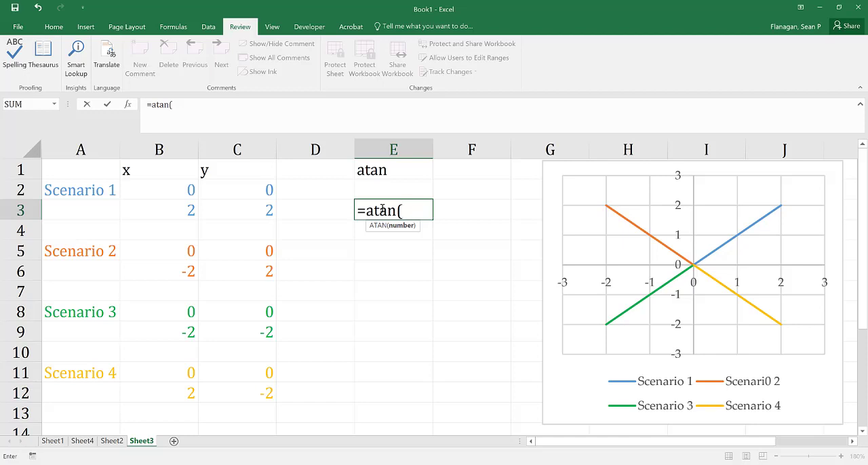
pyautogui.write('(')
pyautogui.click(259, 214)
pyautogui.write('-')
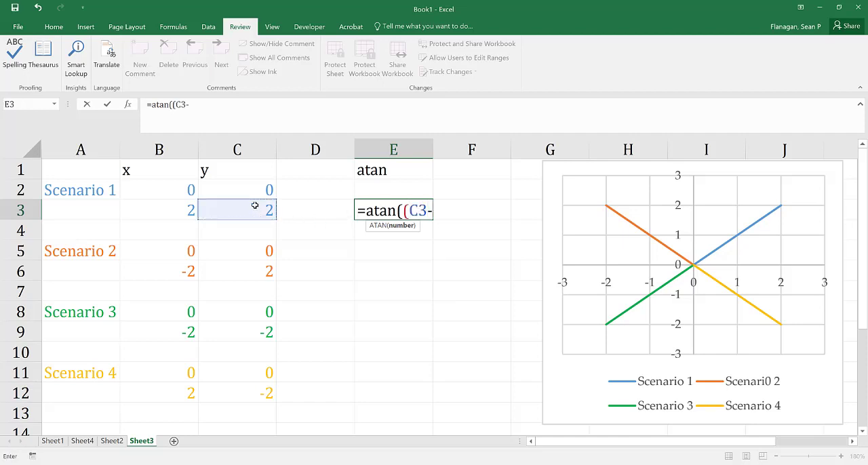
pyautogui.click(251, 187)
pyautogui.write(')/')
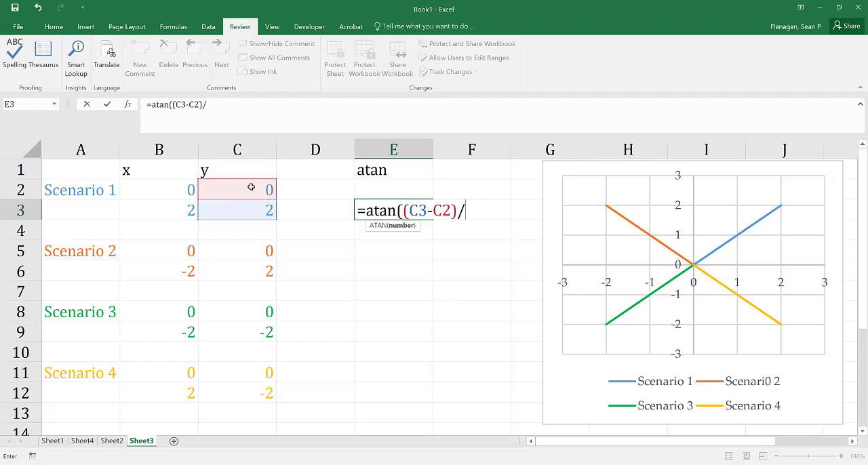
pyautogui.write('(')
pyautogui.click(189, 215)
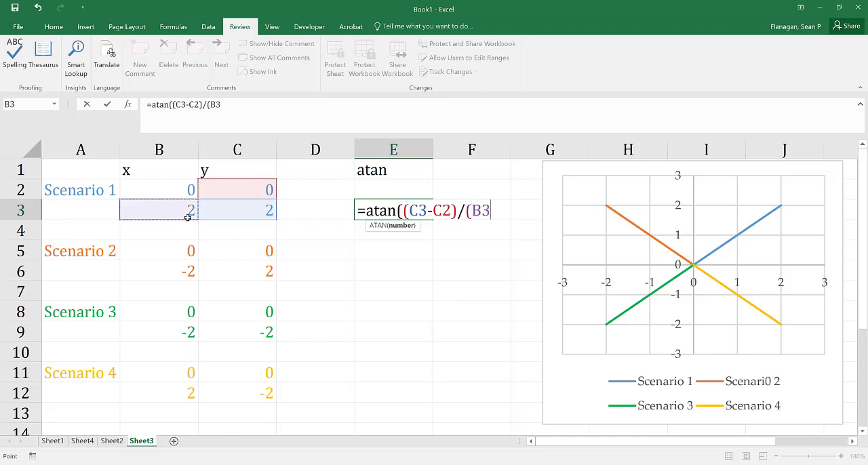
pyautogui.write('-')
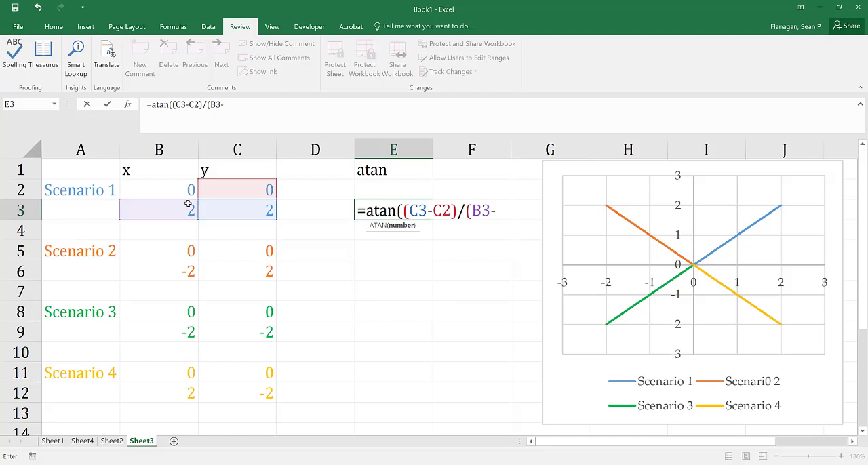
pyautogui.click(187, 186)
pyautogui.write('))')
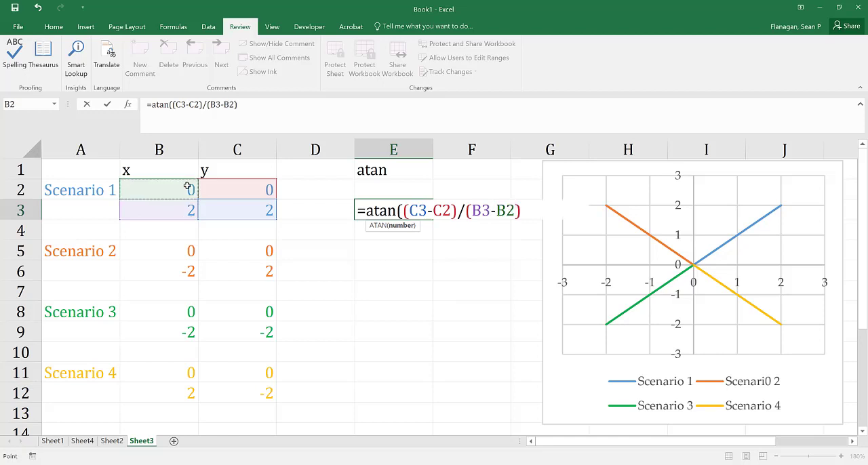
pyautogui.press('Return')
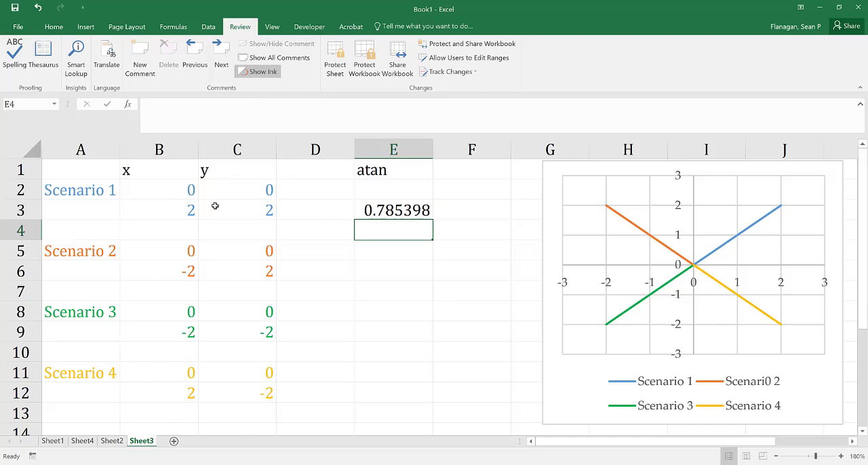
pyautogui.click(366, 211)
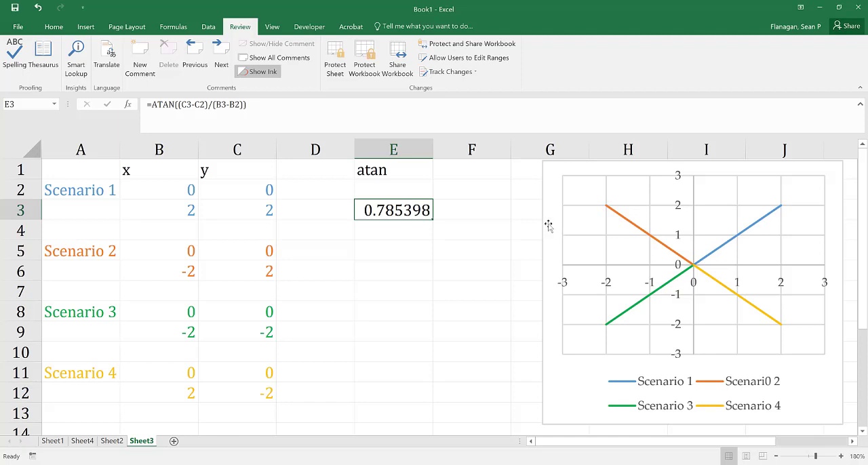
# Enter the heading "Degrees" in cell F1, next to the atan heading.
pyautogui.click(458, 171)
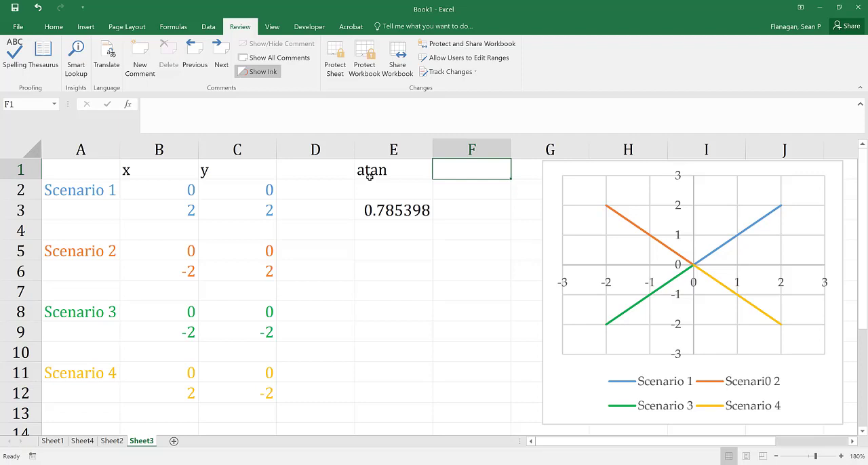
pyautogui.write('D')
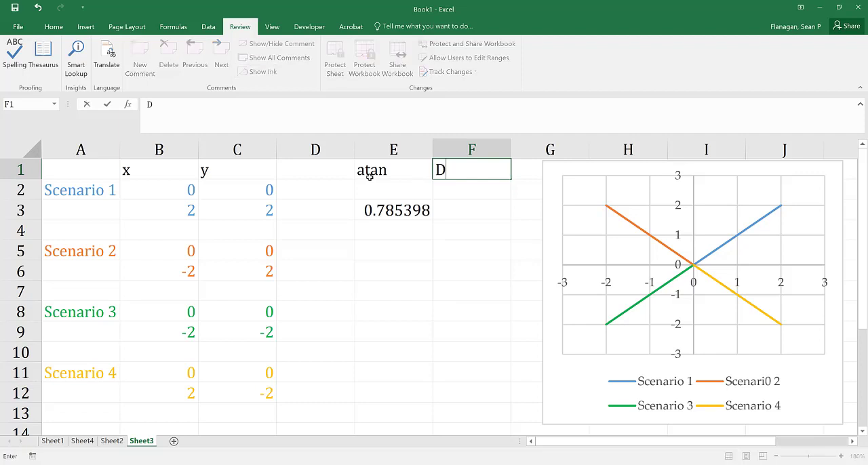
pyautogui.write('egrees')
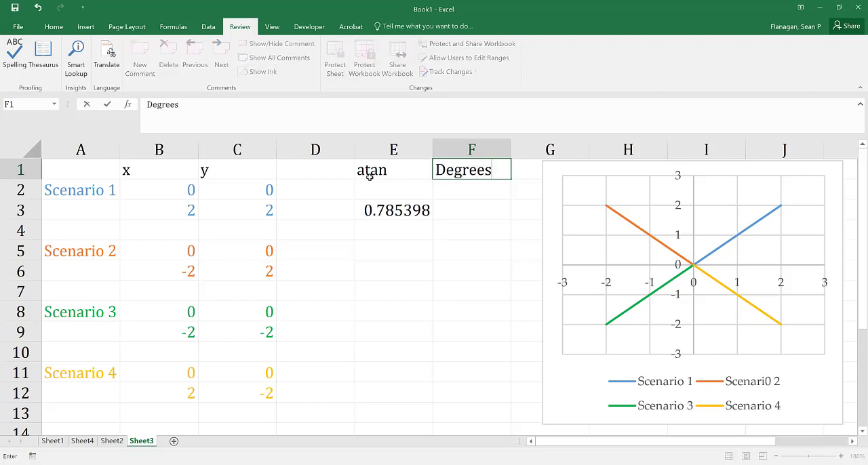
# Enter the formula =DEGREES(E3) in cell F3 to convert the Scenario 1 arctangent from radians to degrees.
pyautogui.click(478, 205)
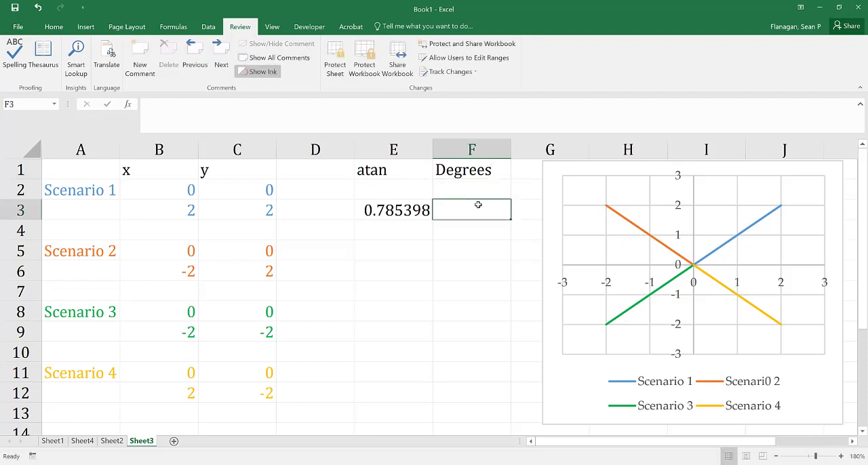
pyautogui.write('=de')
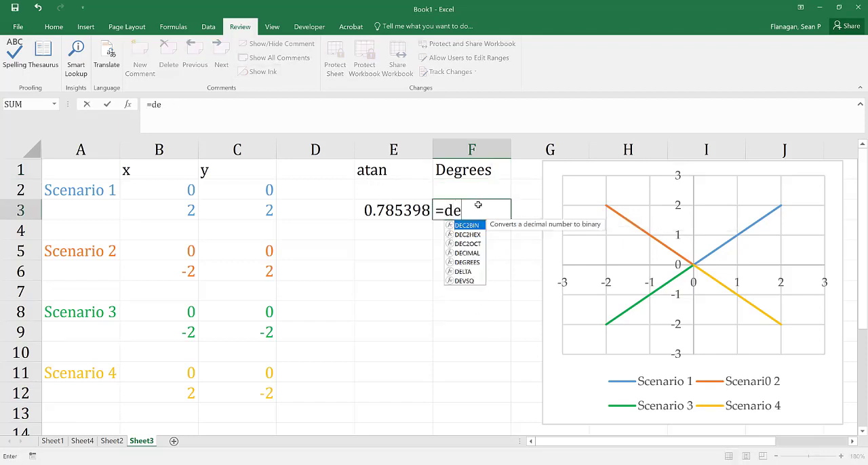
pyautogui.write('grees(')
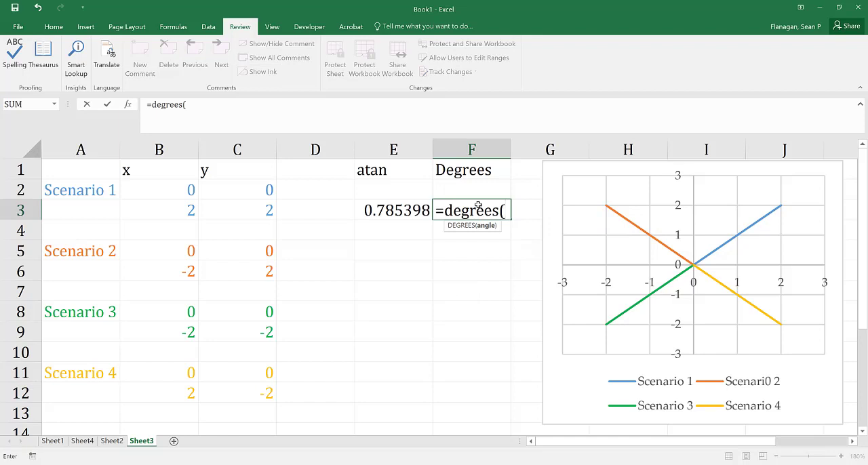
pyautogui.click(388, 210)
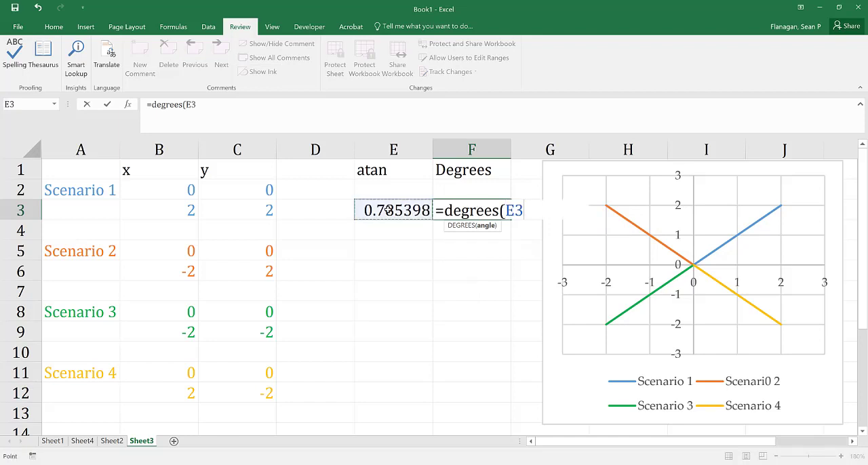
pyautogui.write(')')
pyautogui.press('Return')
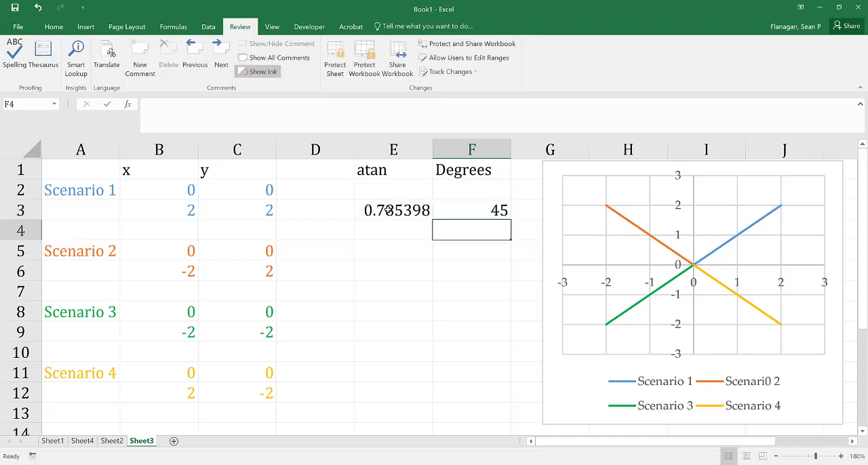
pyautogui.click(489, 210)
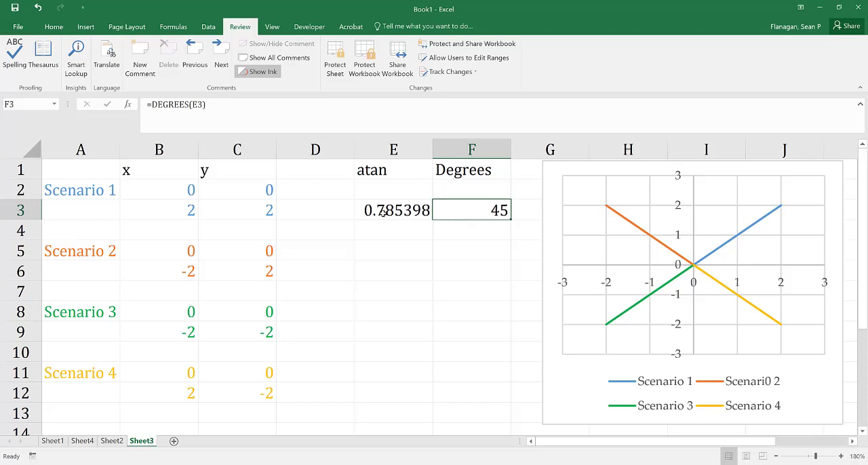
# Copy the atan and degrees formulas from E3:F3 into E6:F6 for Scenario 2.
pyautogui.moveTo(383, 214); pyautogui.dragTo(453, 212)
pyautogui.rightClick(453, 212)
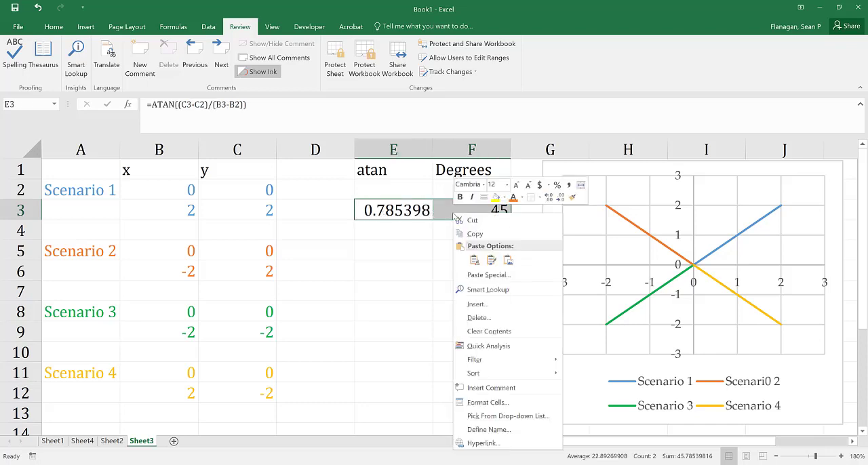
pyautogui.click(461, 234)
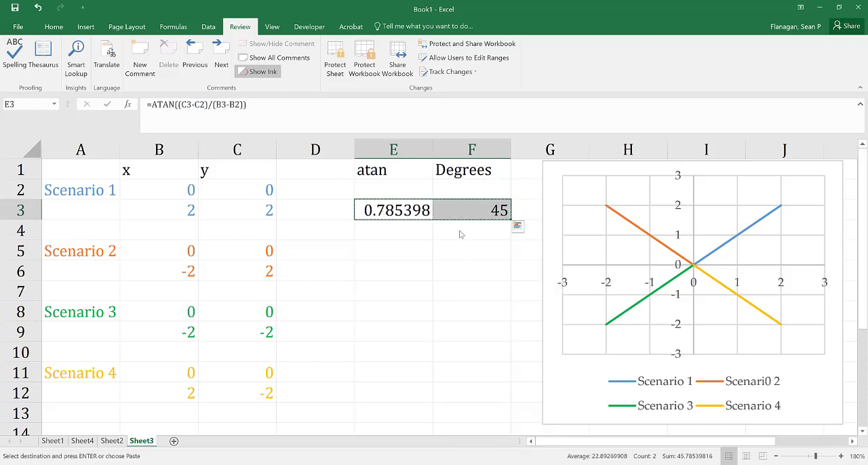
pyautogui.click(368, 270)
pyautogui.rightClick(372, 272)
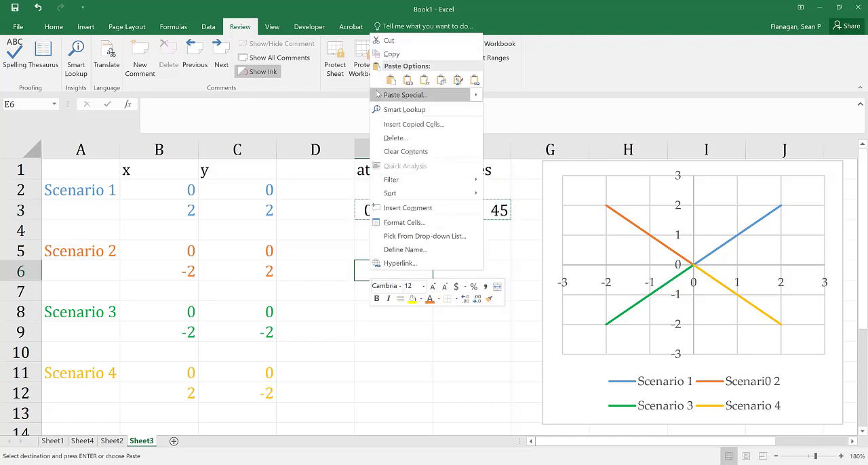
pyautogui.click(391, 80)
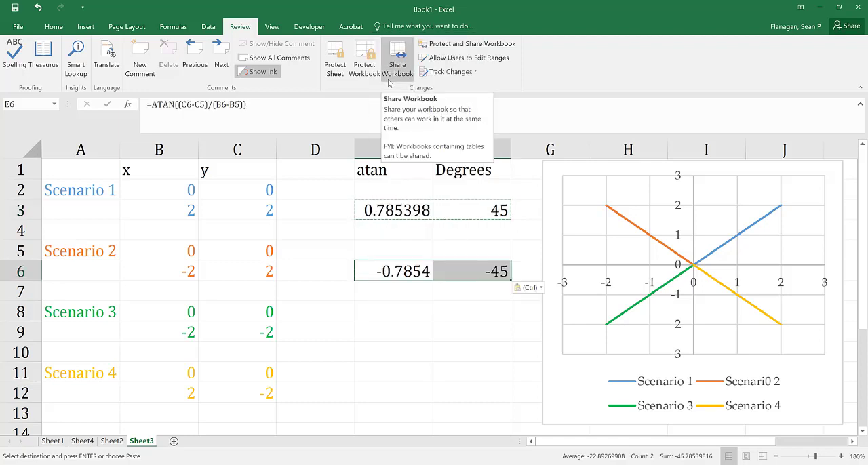
# Paste the copied atan and degrees formulas into E9:F9 for Scenario 3 and E12:F12 for Scenario 4.
pyautogui.click(378, 332)
pyautogui.rightClick(378, 334)
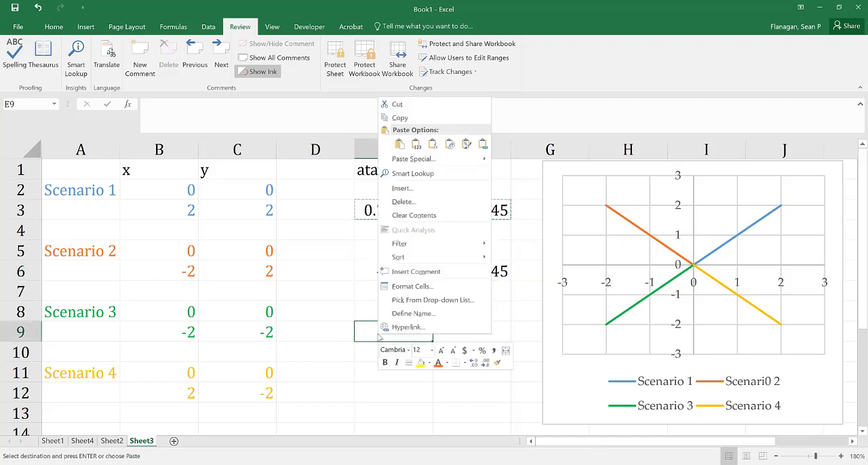
pyautogui.click(400, 144)
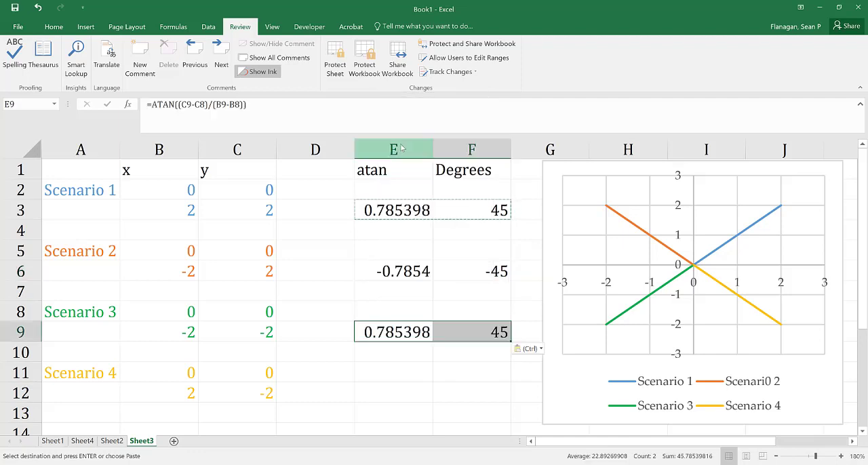
pyautogui.rightClick(367, 392)
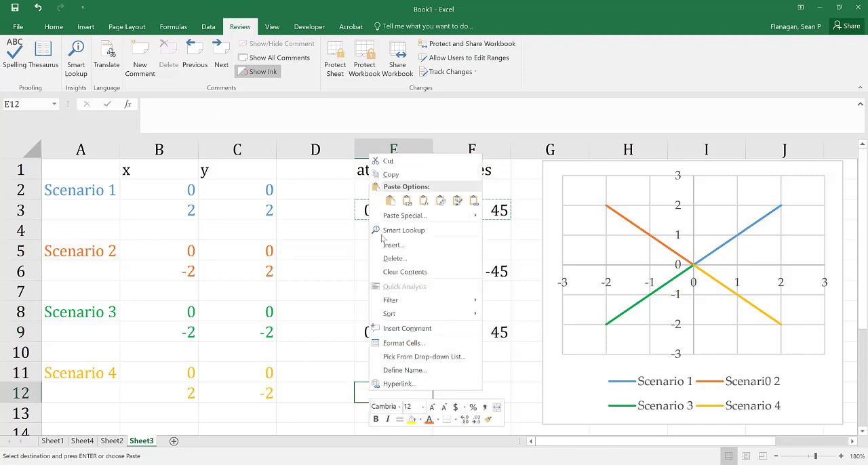
pyautogui.click(390, 201)
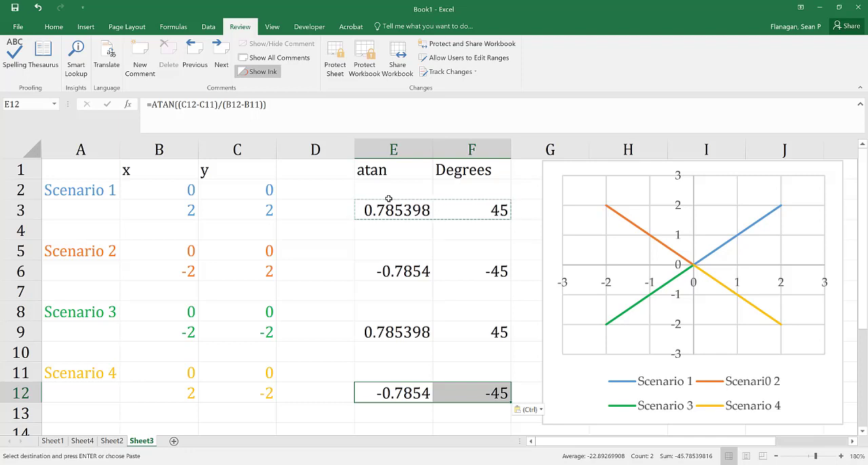
# Compare the degree results of the four scenarios, checking Scenario 1 and Scenario 3 against their x and y coordinates and formulas.
pyautogui.click(467, 209)
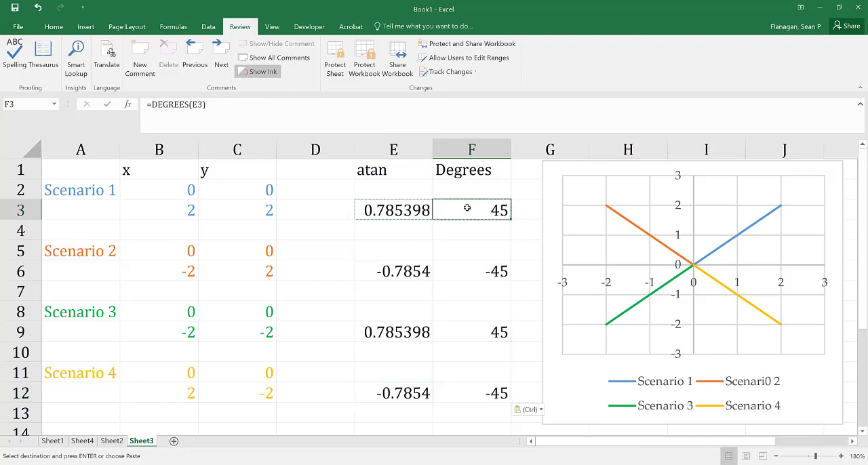
pyautogui.click(478, 328)
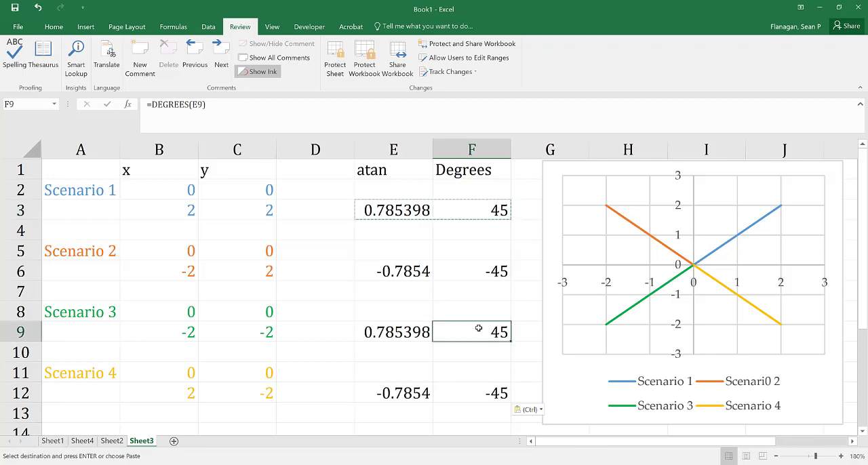
pyautogui.click(478, 269)
pyautogui.click(476, 394)
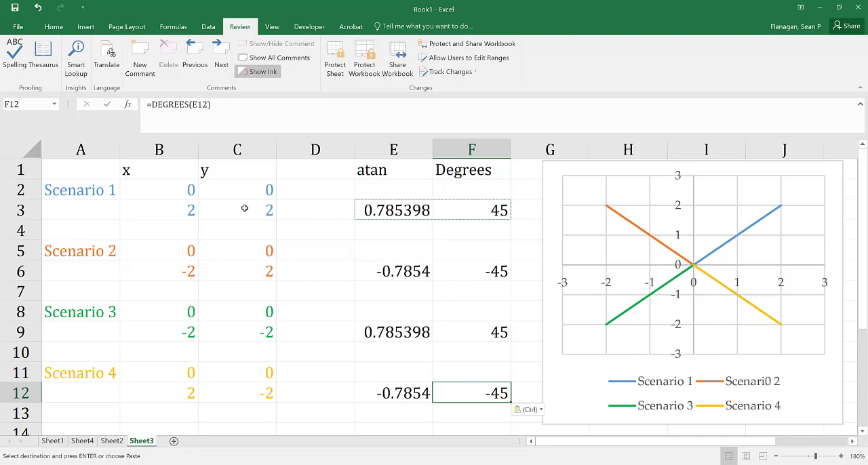
pyautogui.click(160, 207)
pyautogui.click(220, 210)
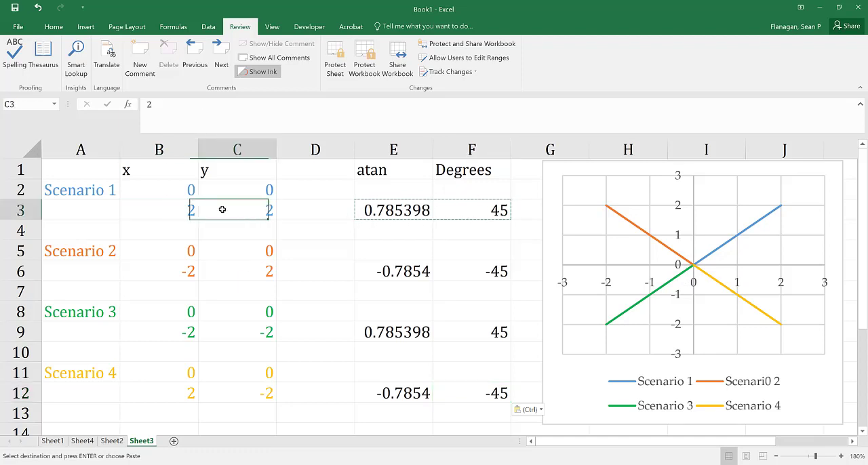
pyautogui.click(179, 331)
pyautogui.click(239, 332)
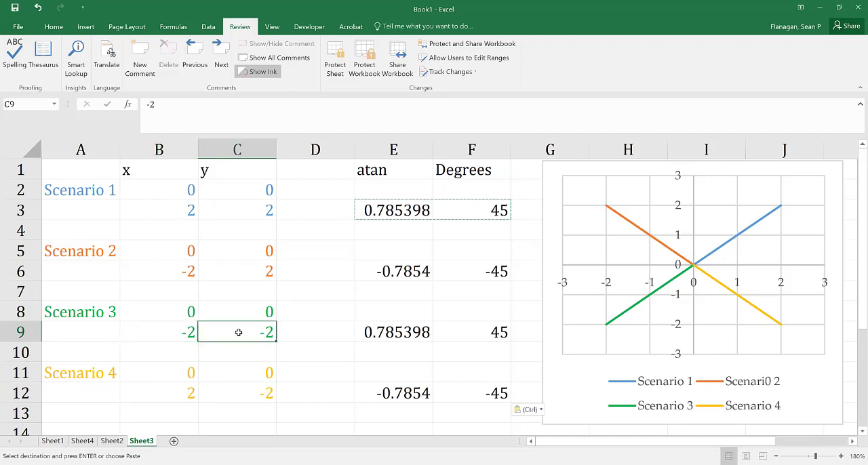
pyautogui.click(378, 335)
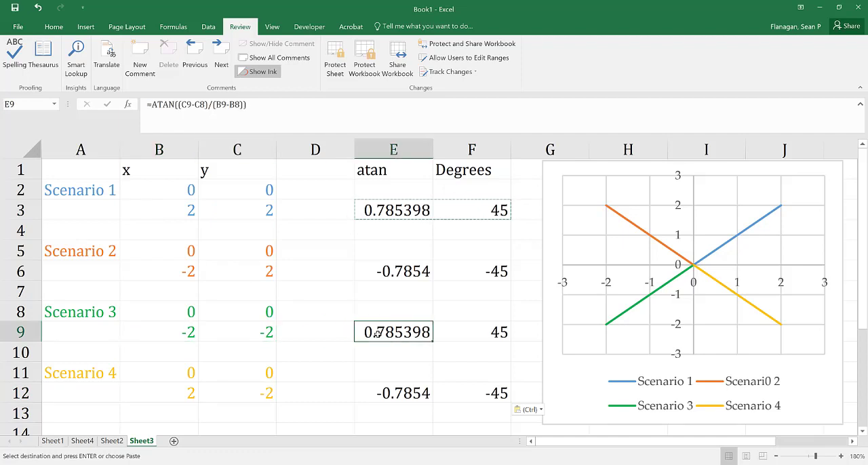
pyautogui.click(483, 332)
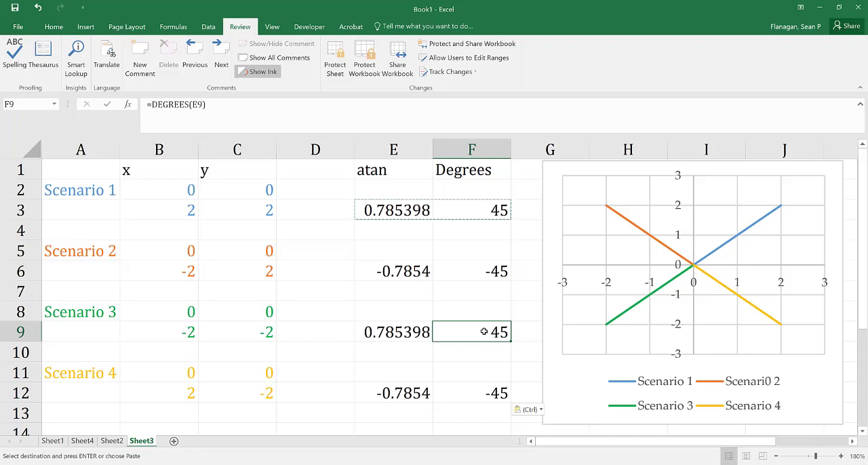
# Change the header in cell E1 to atan2.
pyautogui.click(391, 170)
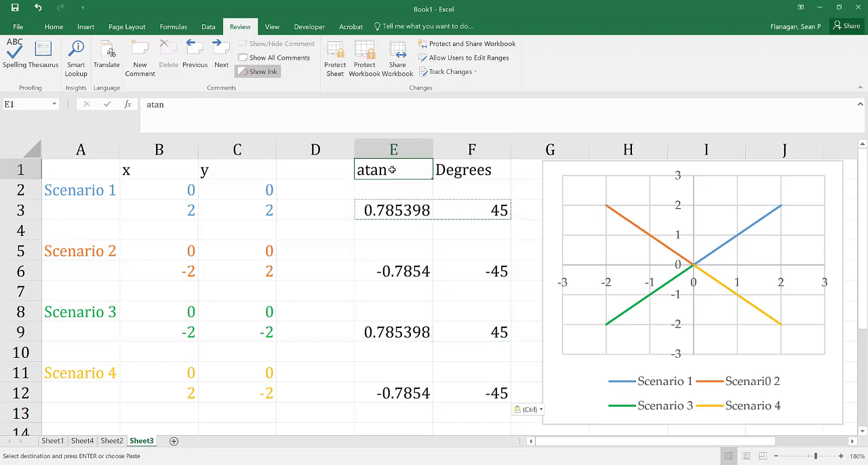
pyautogui.doubleClick(392, 170)
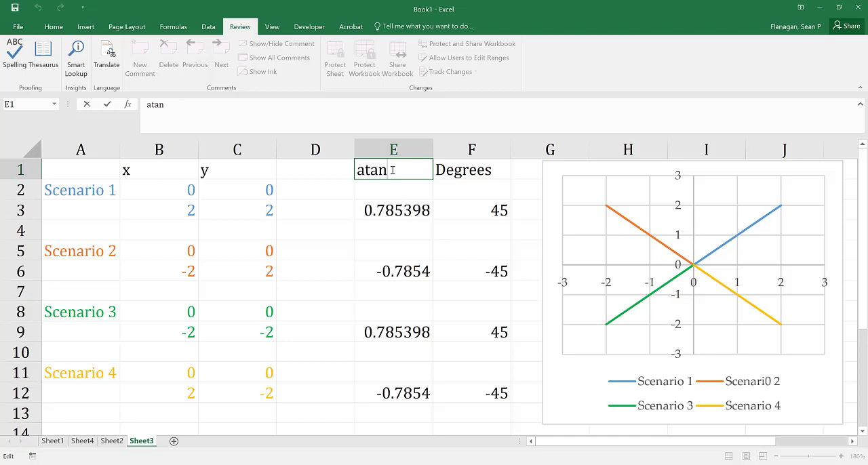
pyautogui.write('2')
# Replace the Scenario 1 arctangent formula in cell E3 with =ATAN2((B3-B2),(C3-C2)).
pyautogui.click(367, 211)
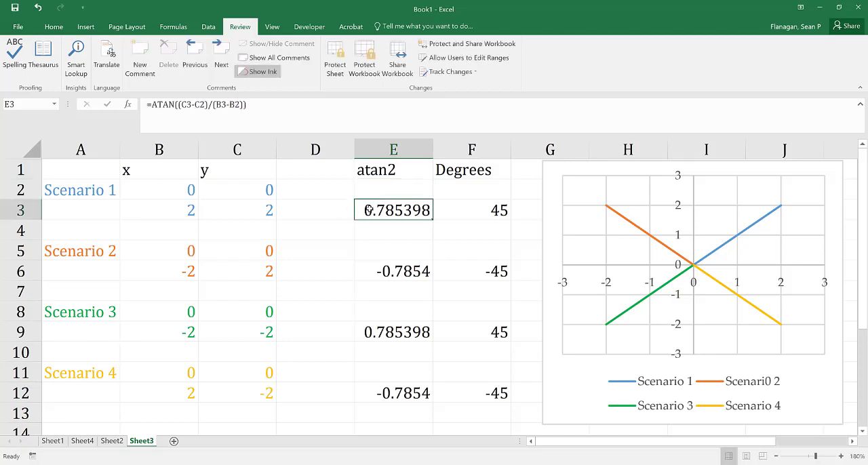
pyautogui.write('=atan')
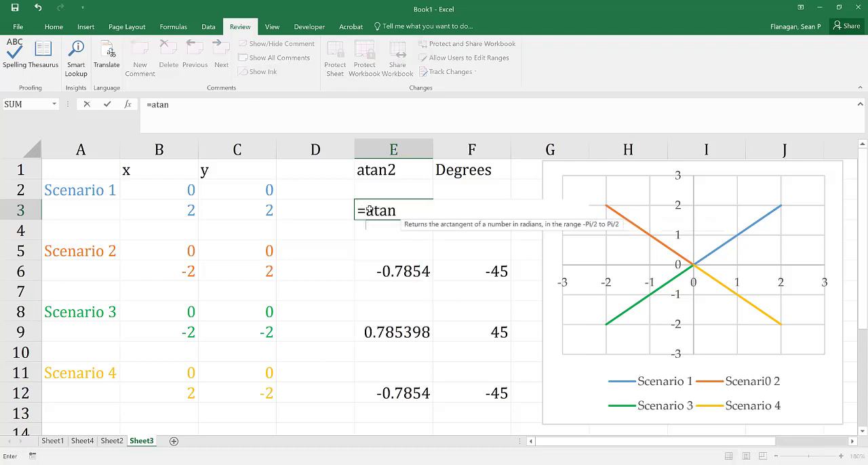
pyautogui.write('2')
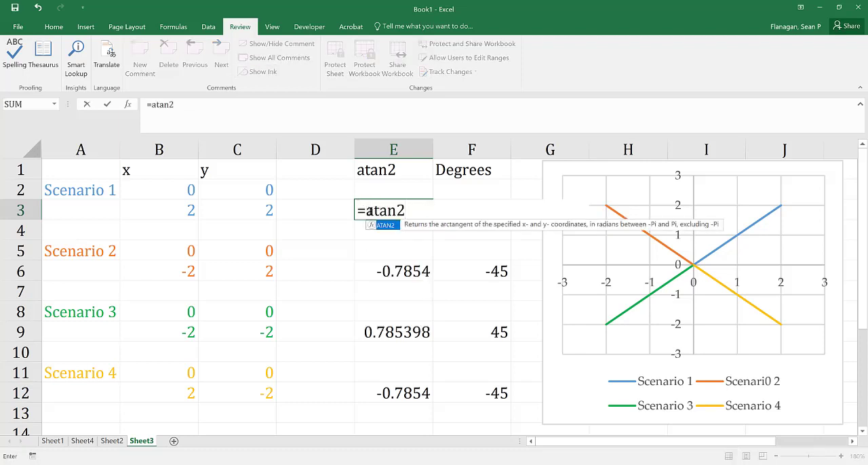
pyautogui.write('(')
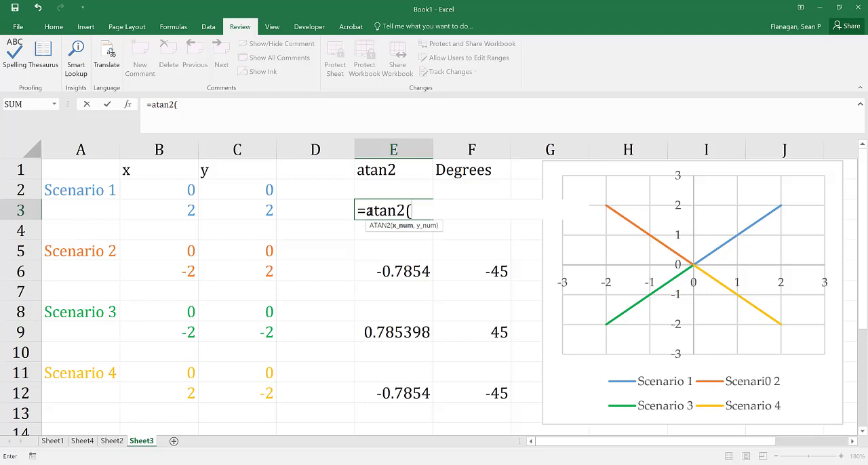
pyautogui.write('(')
pyautogui.click(177, 213)
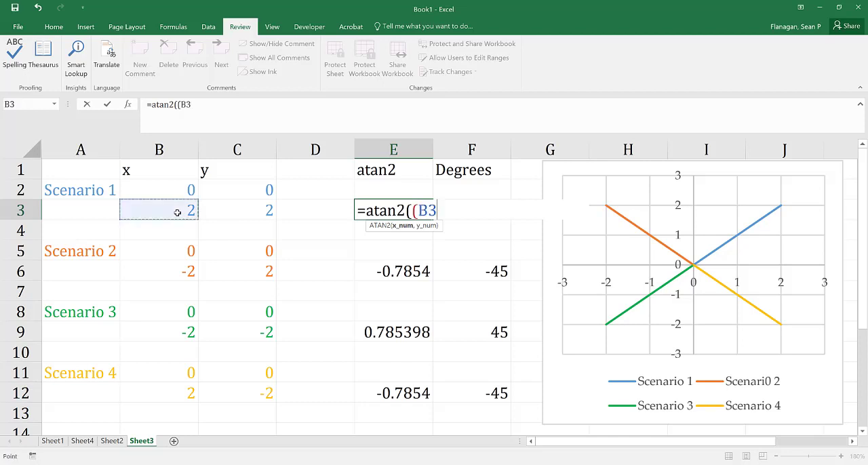
pyautogui.write('-')
pyautogui.click(188, 189)
pyautogui.write('),(')
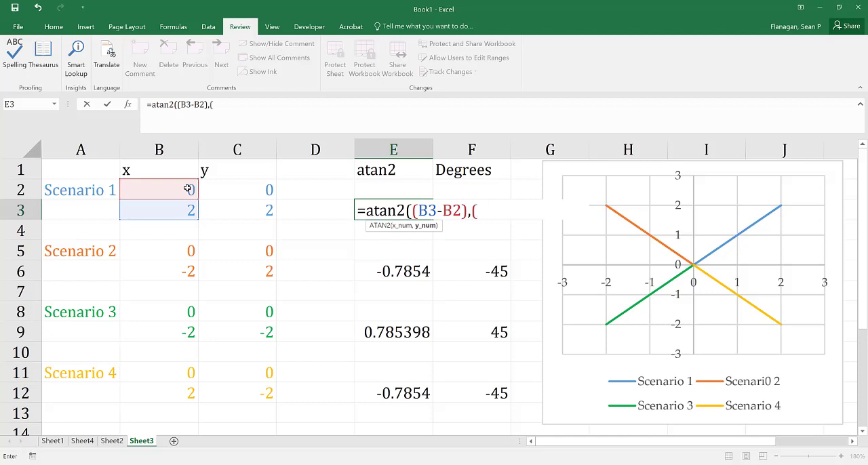
pyautogui.click(230, 210)
pyautogui.write('-')
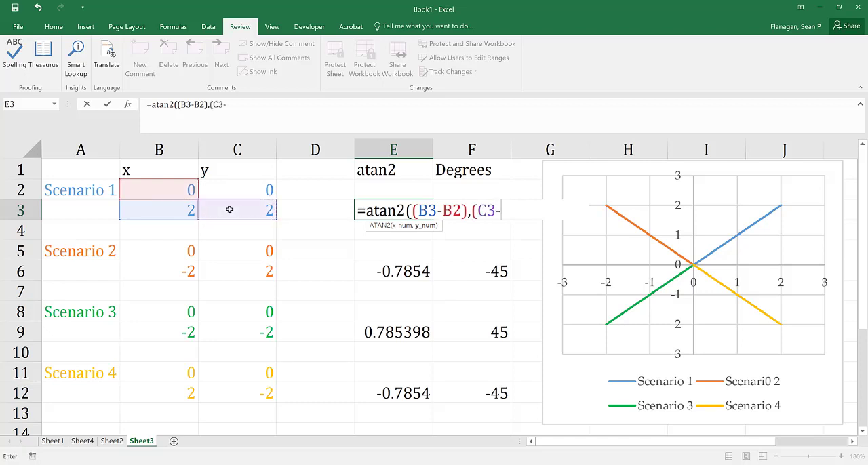
pyautogui.click(231, 191)
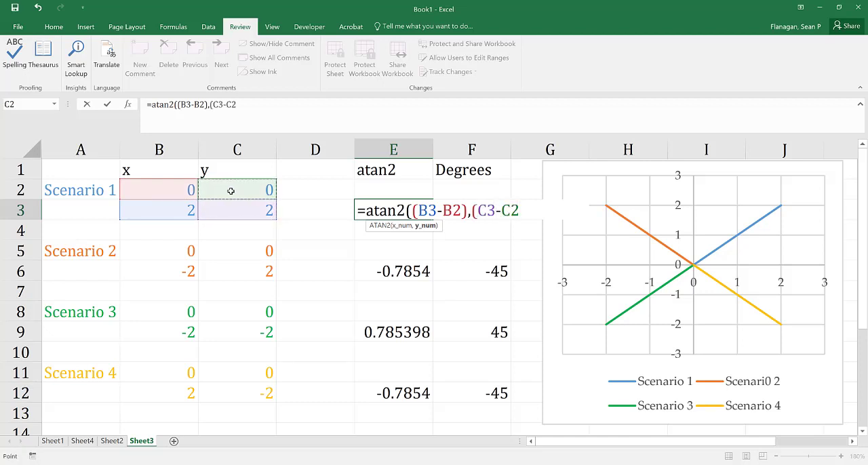
pyautogui.write('))')
pyautogui.press('Return')
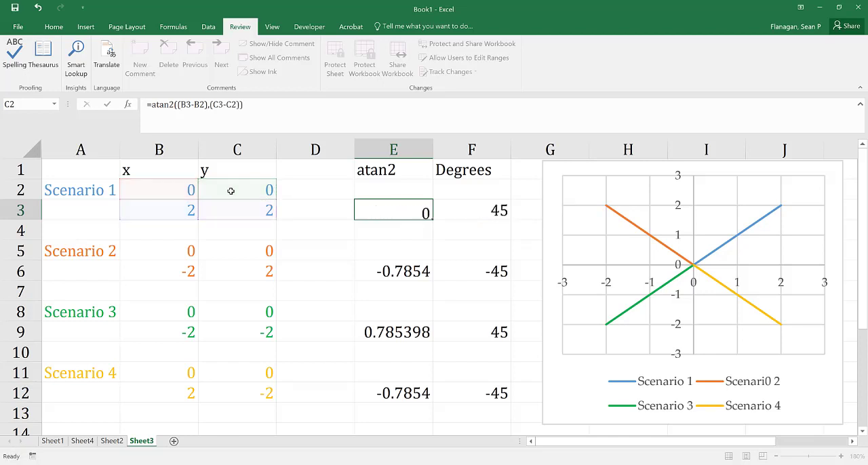
# Copy the ATAN2 formula from E3 into E6 for Scenario 2.
pyautogui.click(369, 212)
pyautogui.rightClick(381, 210)
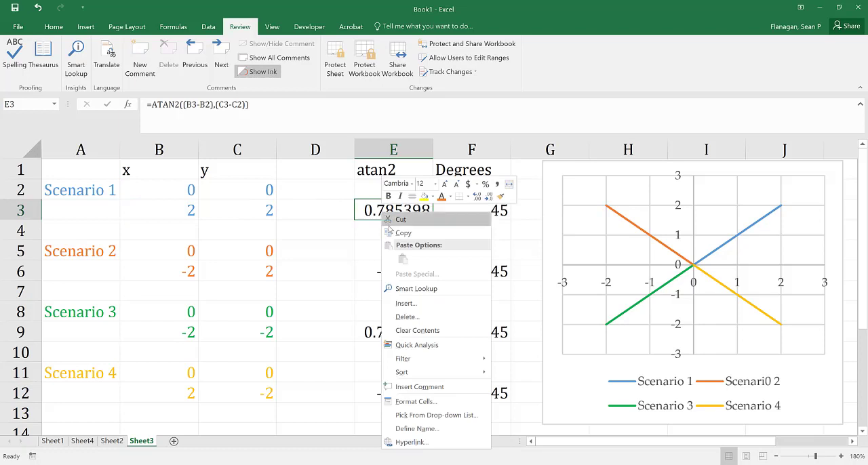
pyautogui.click(390, 235)
pyautogui.click(390, 268)
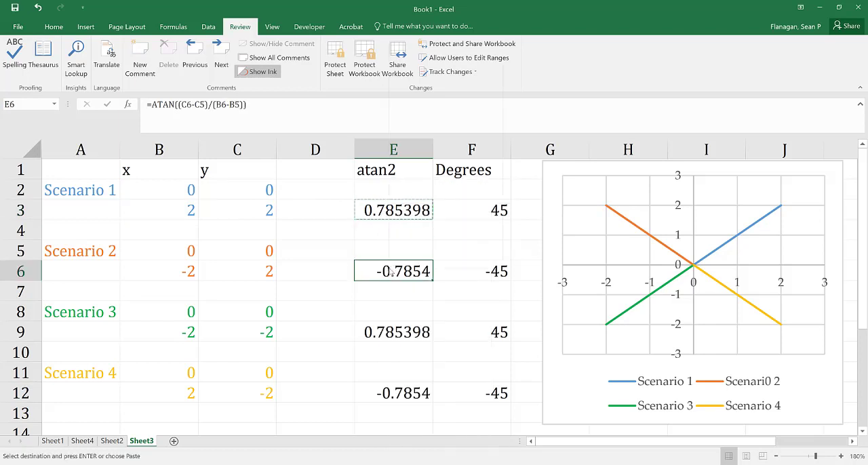
pyautogui.rightClick(391, 271)
pyautogui.click(411, 78)
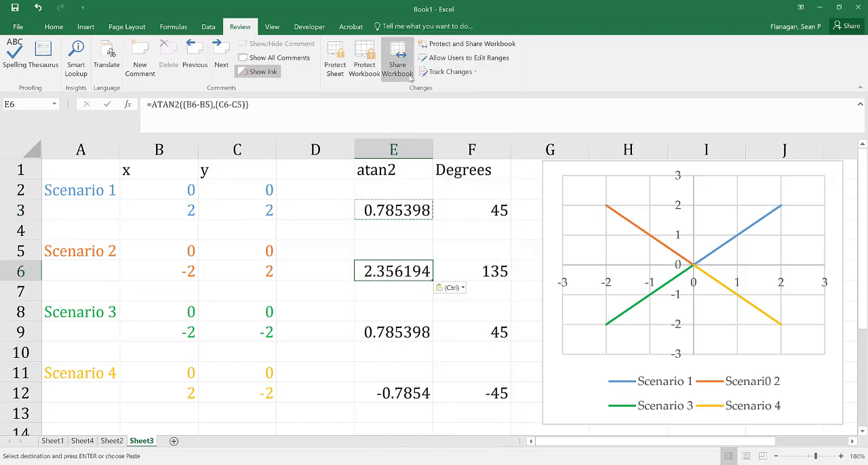
# Paste the copied ATAN2 formula into E9 for Scenario 3 and E12 for Scenario 4, and review the degree results in F3:F12.
pyautogui.click(394, 323)
pyautogui.rightClick(394, 323)
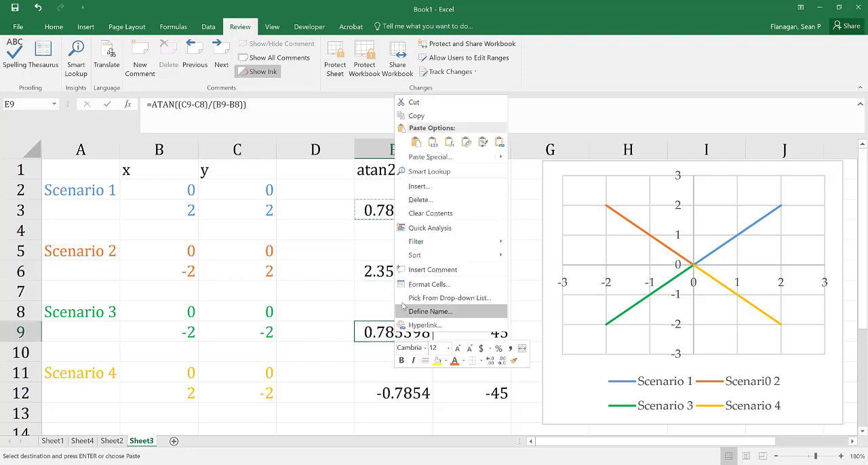
pyautogui.click(416, 144)
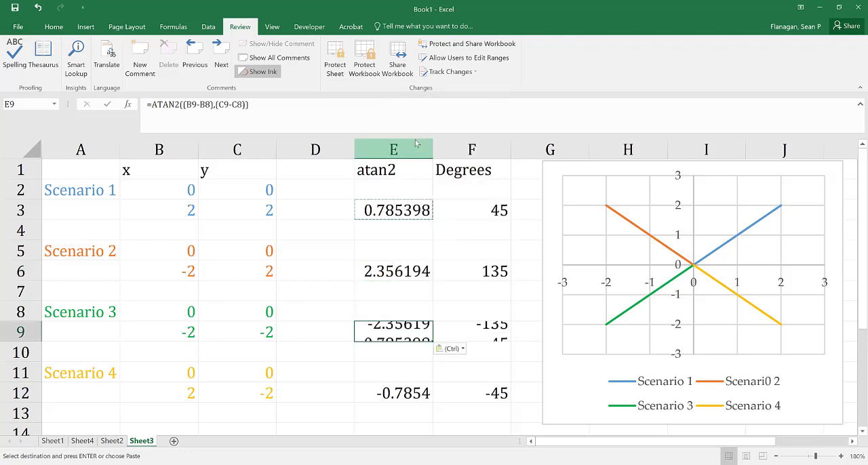
pyautogui.click(400, 394)
pyautogui.rightClick(401, 395)
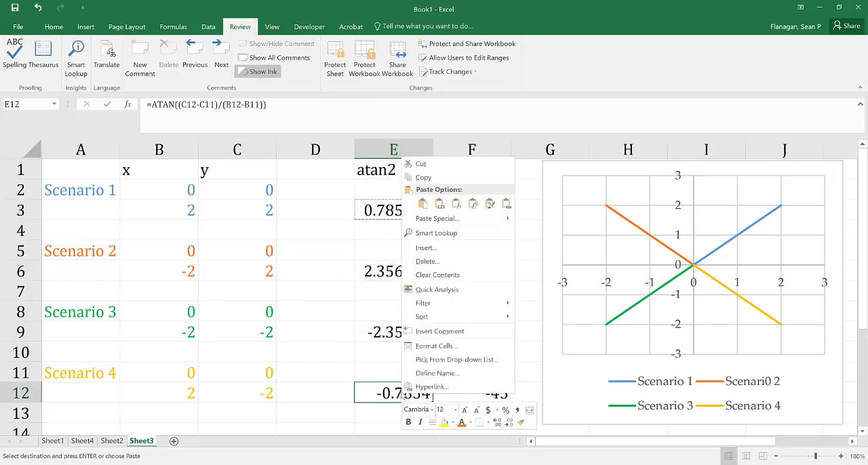
pyautogui.click(423, 203)
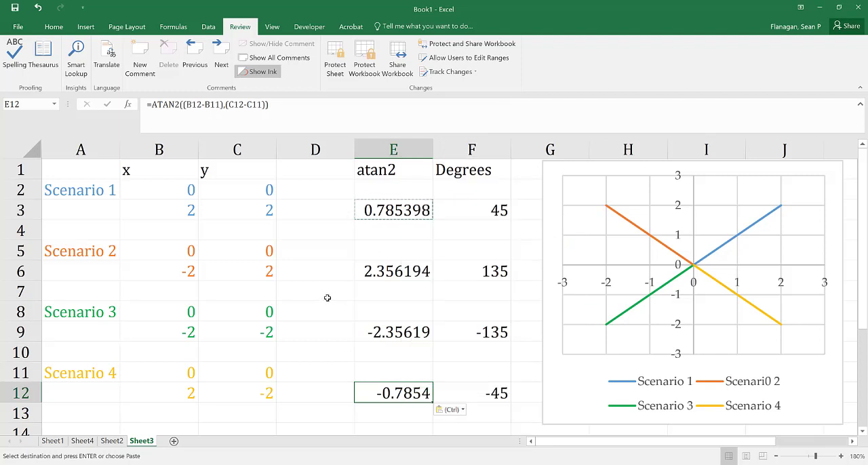
pyautogui.click(476, 204)
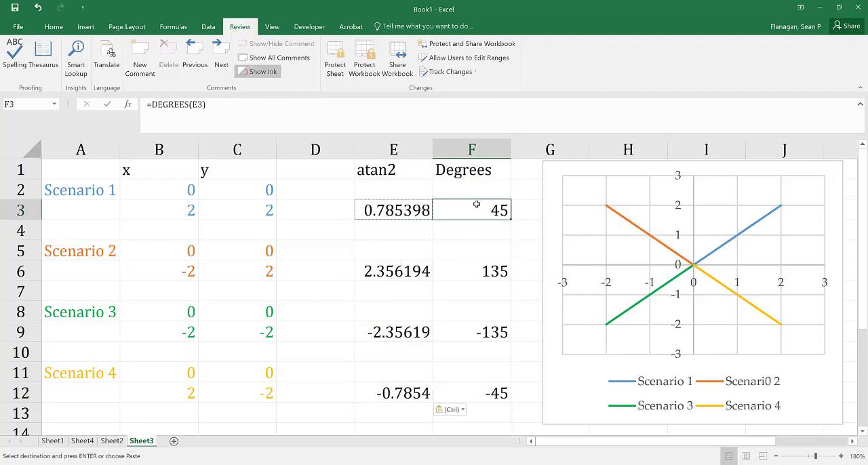
pyautogui.moveTo(476, 205); pyautogui.dragTo(482, 393)
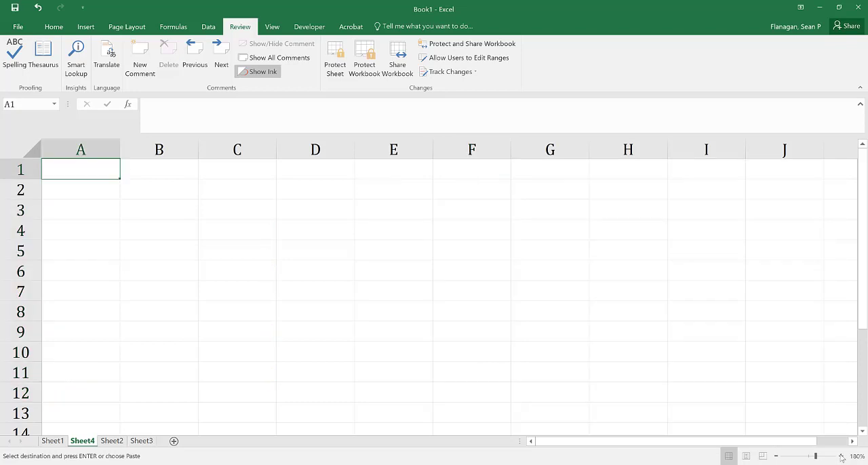
# Enter the column header t (sec) in cell A1 of the empty Sheet4.
pyautogui.click(55, 27)
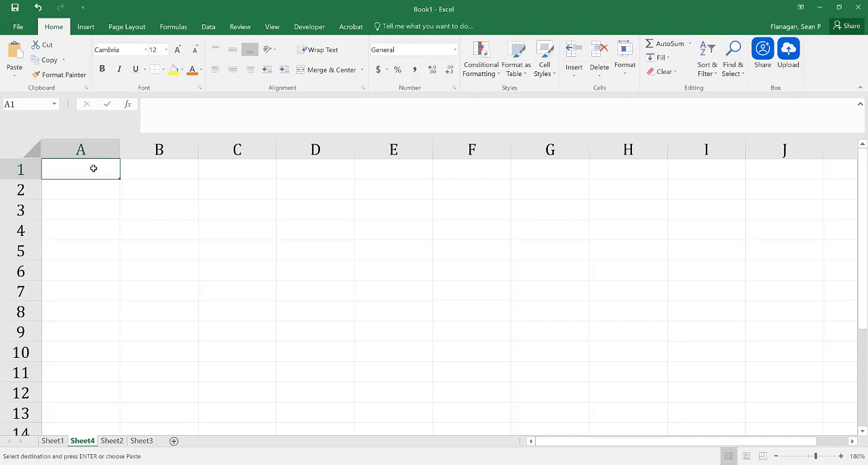
pyautogui.press('Escape')
pyautogui.write('t')
pyautogui.press('Return')
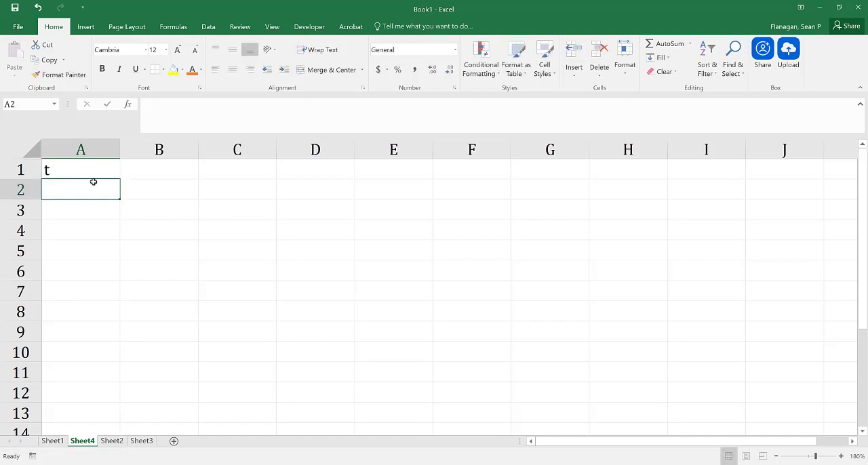
pyautogui.doubleClick(88, 172)
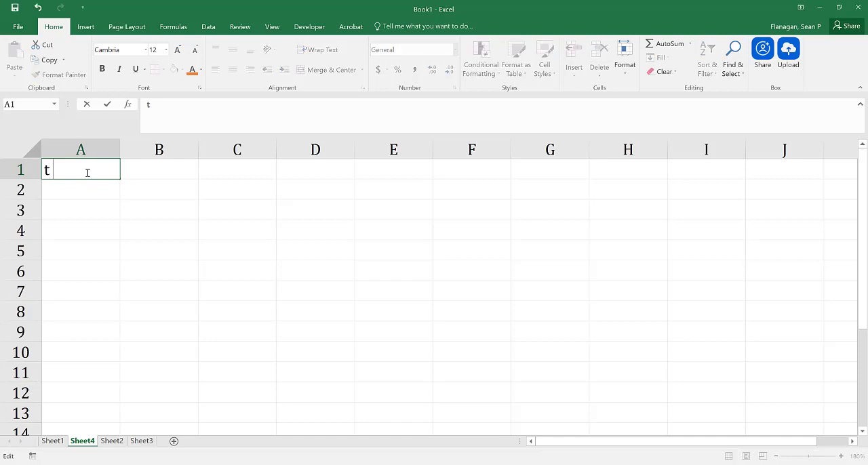
pyautogui.write('(sec)')
pyautogui.press('Return')
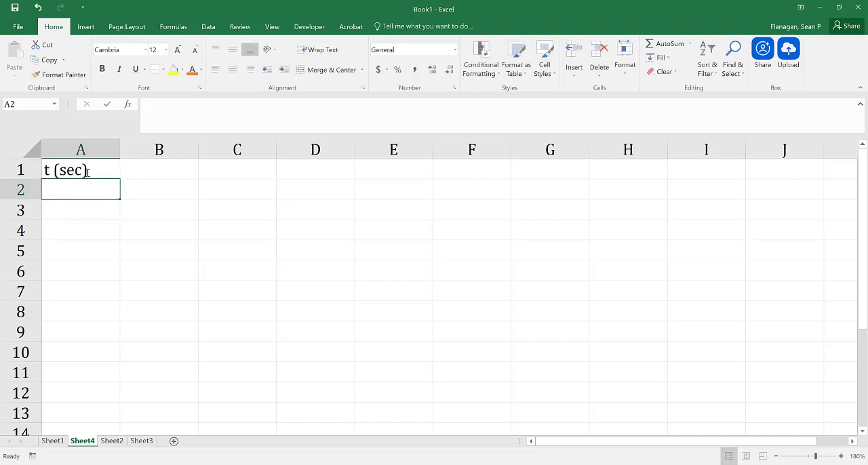
# Enter the time values 0, 0.01 and 0.02 in cells A2 to A4.
pyautogui.write('0')
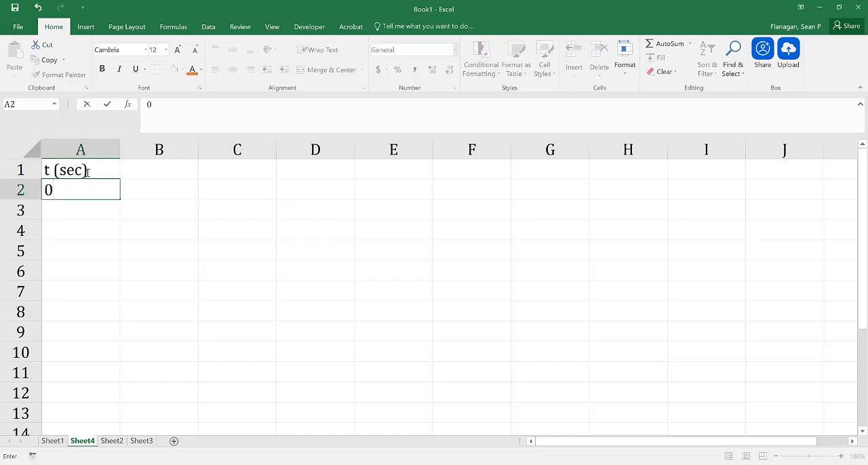
pyautogui.press('Return')
pyautogui.write('.01')
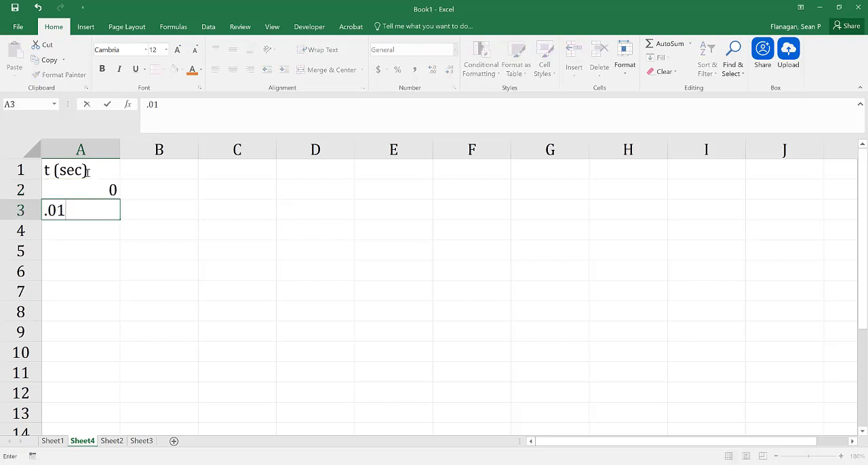
pyautogui.press('Return')
pyautogui.write('.02')
pyautogui.press('Return')
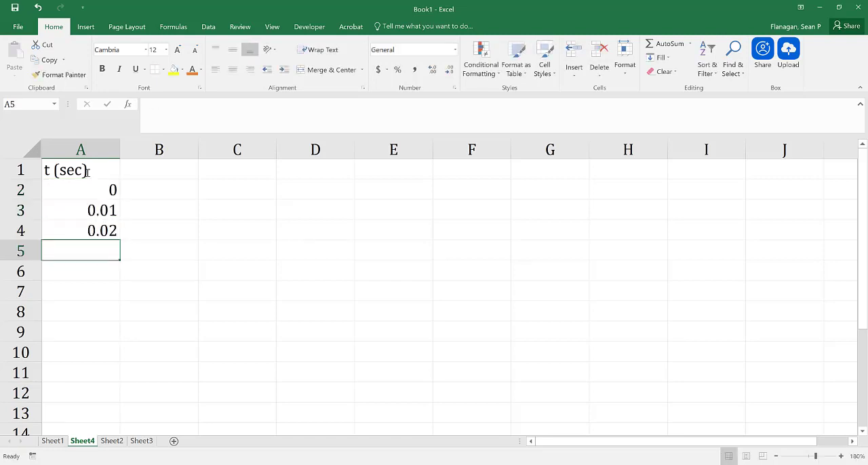
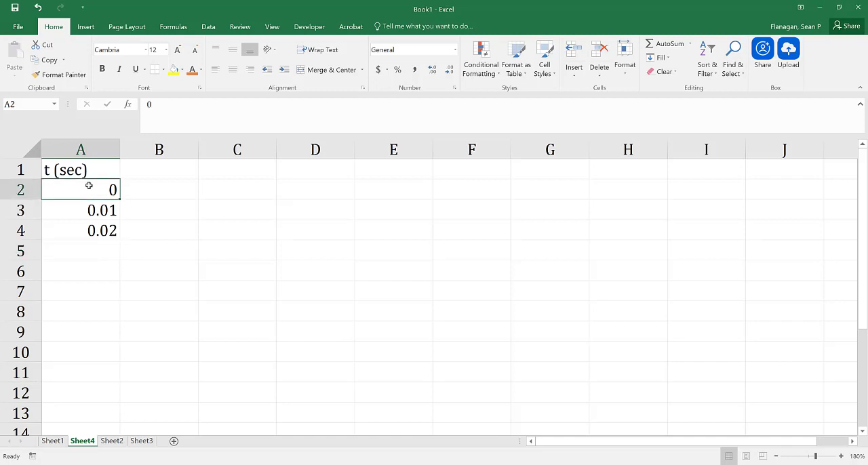
# Extend the 0, 0.01, 0.02 pattern in A2:A4 down column A to the value 1 in A102.
pyautogui.moveTo(89, 185); pyautogui.dragTo(87, 230)
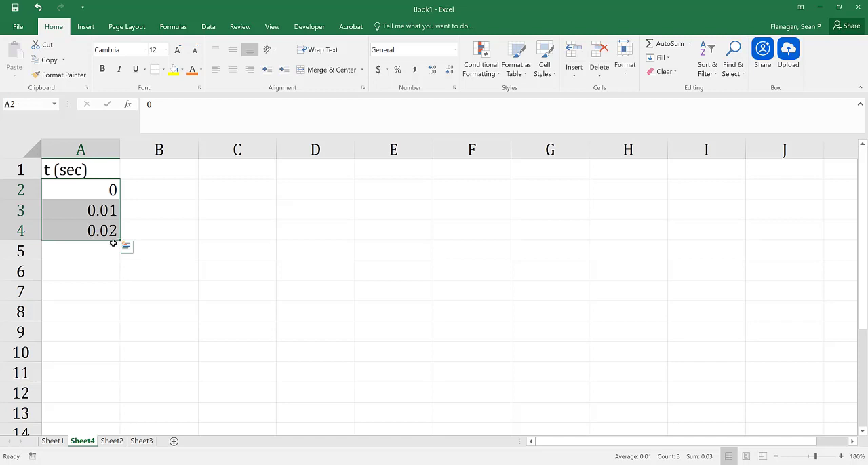
pyautogui.moveTo(119, 242); pyautogui.dragTo(110, 447)
pyautogui.moveTo(109, 456); pyautogui.dragTo(76, 161)
pyautogui.scroll(3, 80, 223)
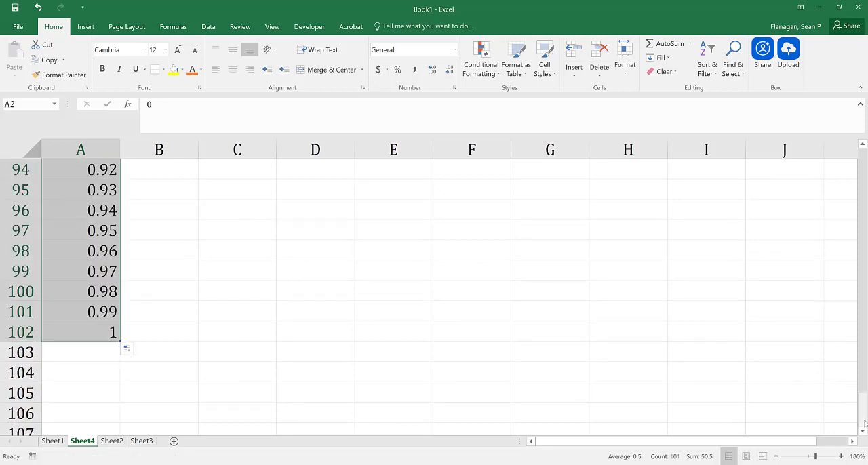
pyautogui.moveTo(859, 411); pyautogui.dragTo(858, 163)
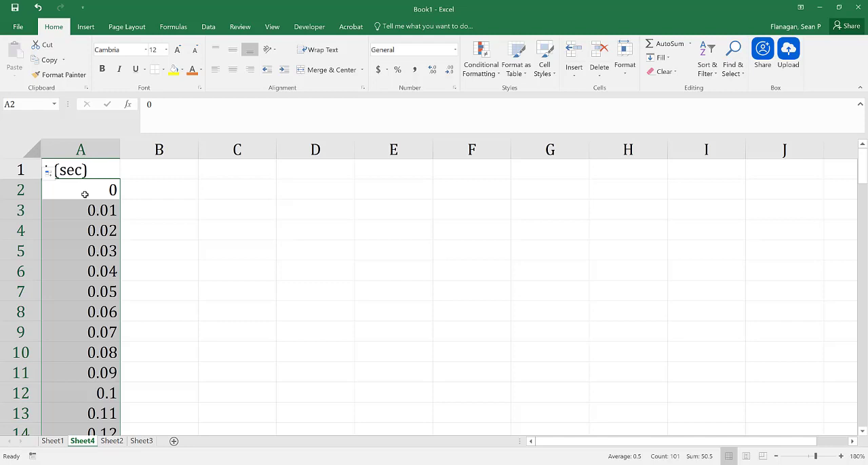
# Undo the series fill and the time entries beneath the t (sec) header.
pyautogui.click(38, 8)
pyautogui.click(38, 8)
pyautogui.click(38, 9)
pyautogui.click(38, 8)
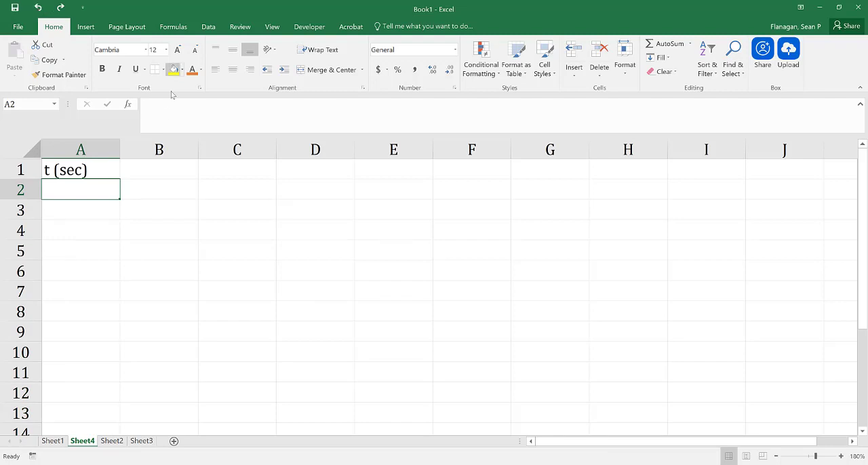
# Enter 0 in cell A2 as the start value of the time series.
pyautogui.click(85, 225)
pyautogui.click(86, 187)
pyautogui.write('0')
pyautogui.click(87, 225)
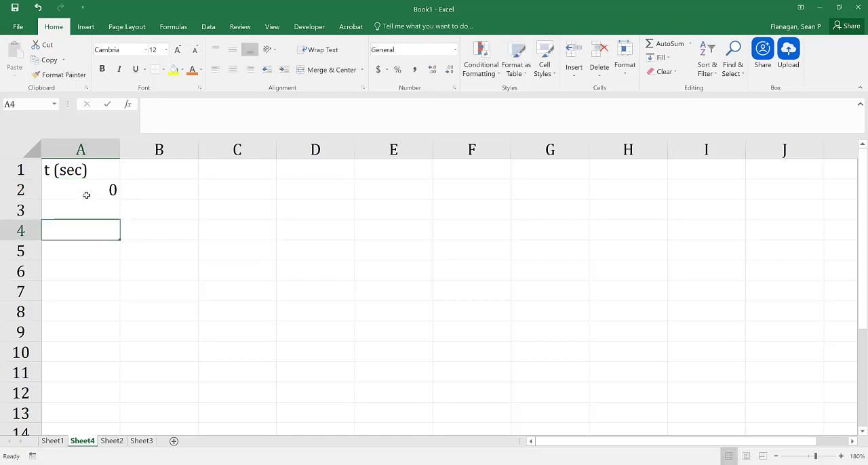
# Fill a linear series down column A from A2 with step value 0.001 and stop value 1, and check its last cell.
pyautogui.click(86, 189)
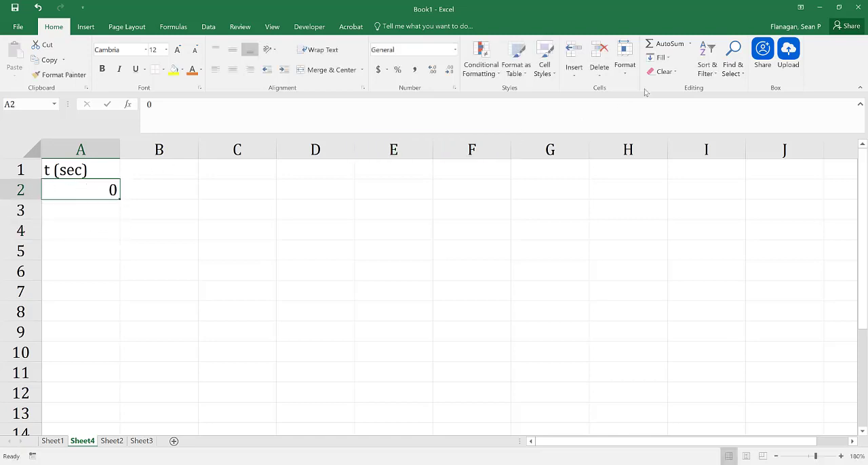
pyautogui.click(662, 57)
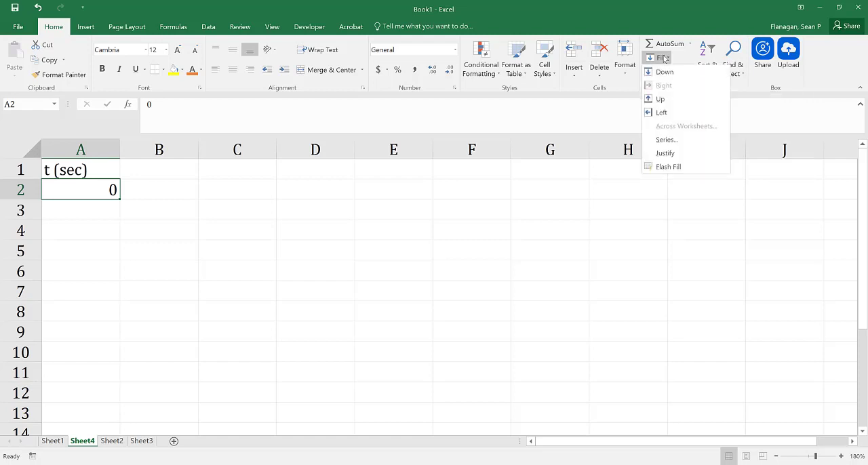
pyautogui.click(665, 140)
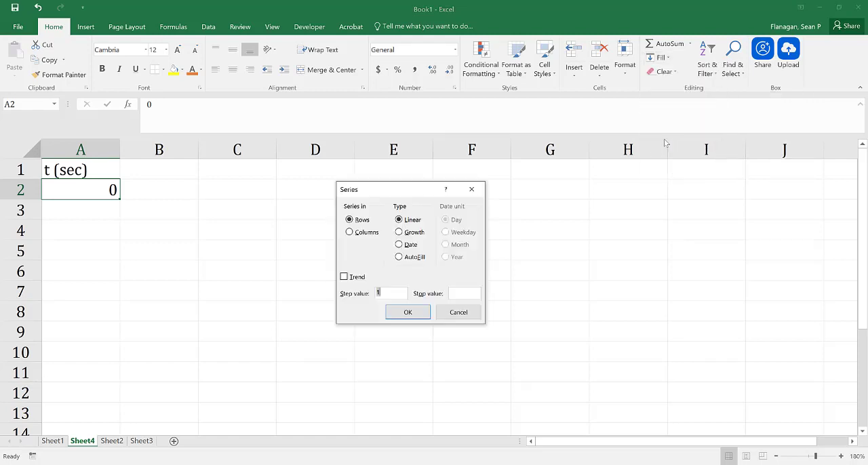
pyautogui.click(350, 232)
pyautogui.click(377, 293)
pyautogui.write('1')
pyautogui.press('BackSpace')
pyautogui.write('.00')
pyautogui.click(469, 291)
pyautogui.write('1')
pyautogui.click(419, 316)
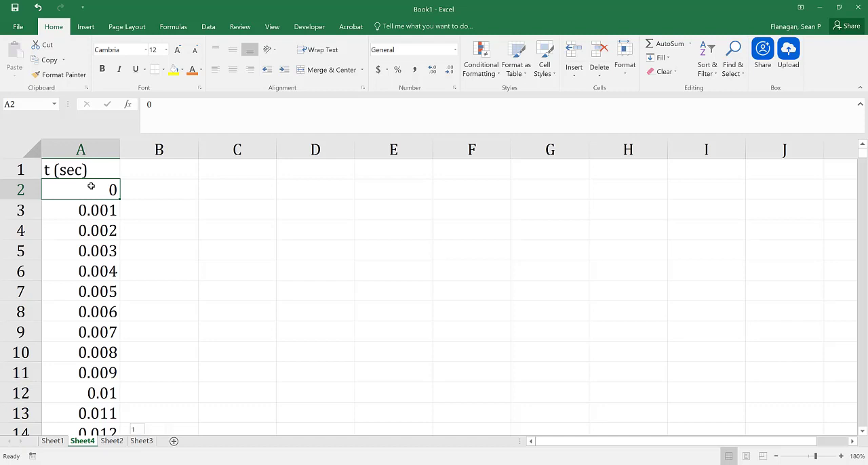
pyautogui.hotkey('ctrl', 'shift', 'Down')
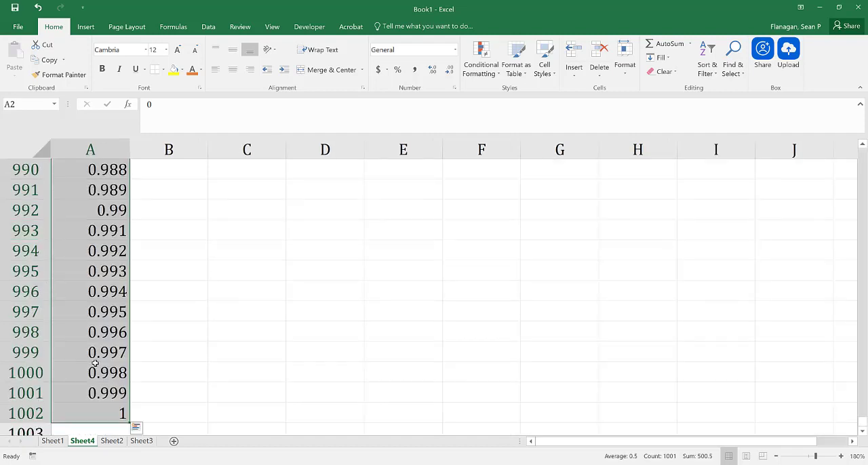
pyautogui.click(102, 416)
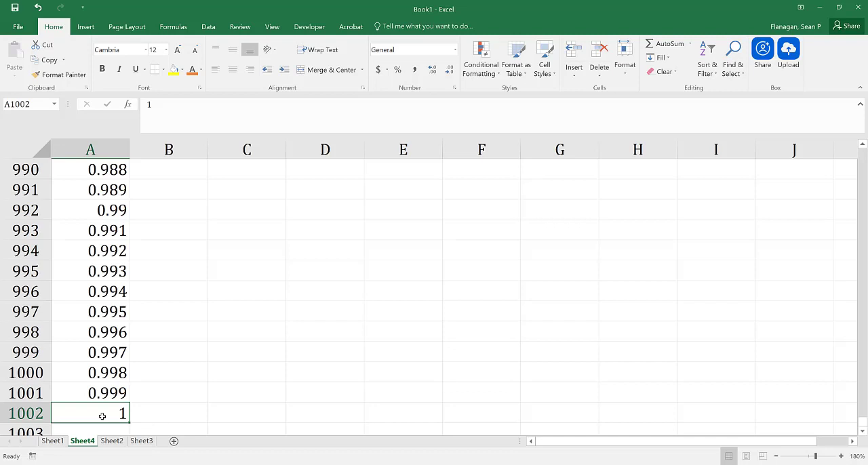
pyautogui.moveTo(862, 421); pyautogui.dragTo(864, 149)
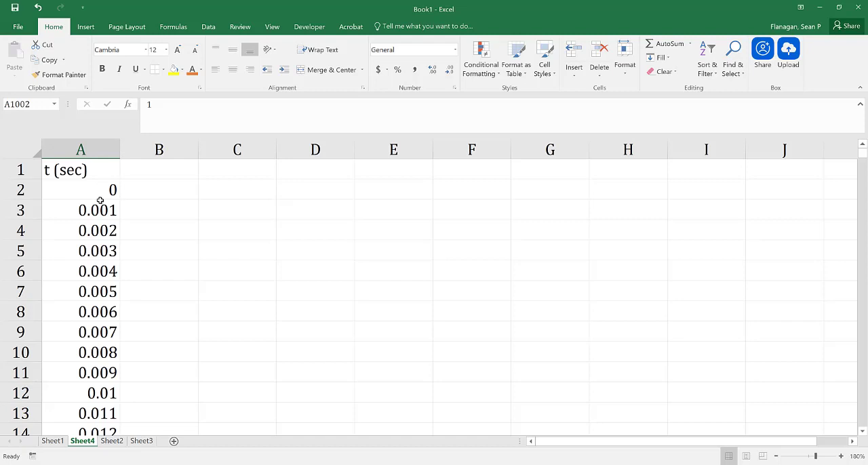
# Enter the header Value A in cell B1 and the constant 5 in B2.
pyautogui.click(153, 175)
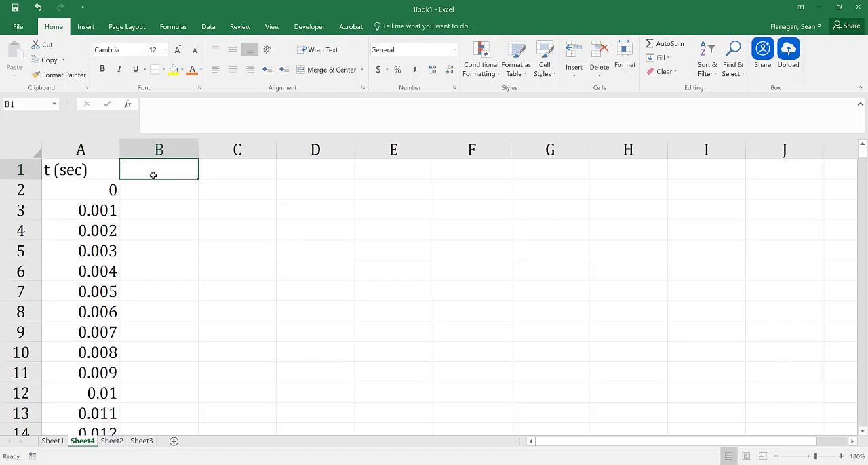
pyautogui.write('Value')
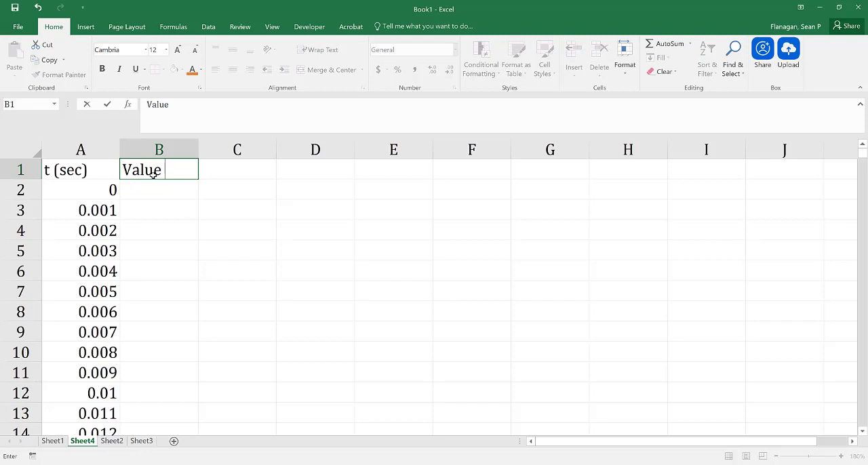
pyautogui.write(' A')
pyautogui.press('Return')
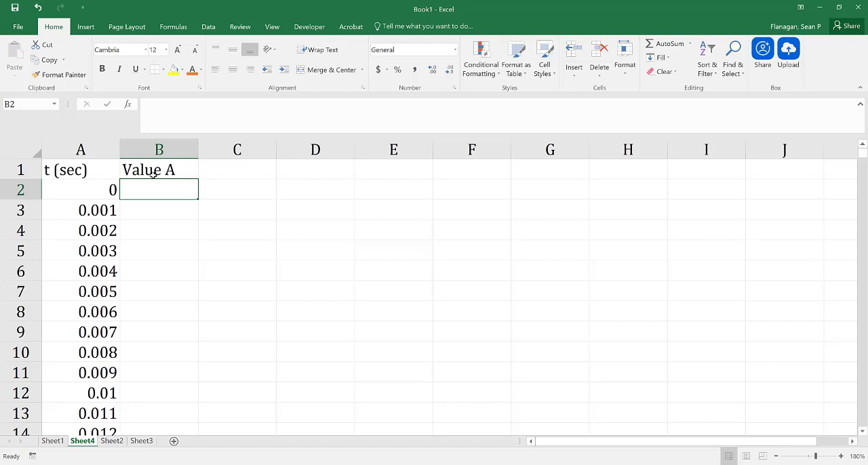
pyautogui.write('5')
pyautogui.click(155, 225)
# Fill the 5 in B2 down column B alongside the whole time series.
pyautogui.click(151, 174)
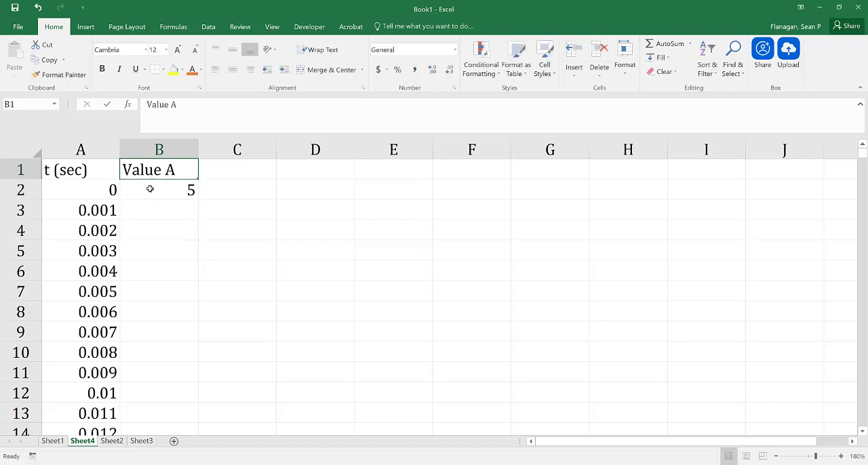
pyautogui.click(150, 189)
pyautogui.doubleClick(197, 199)
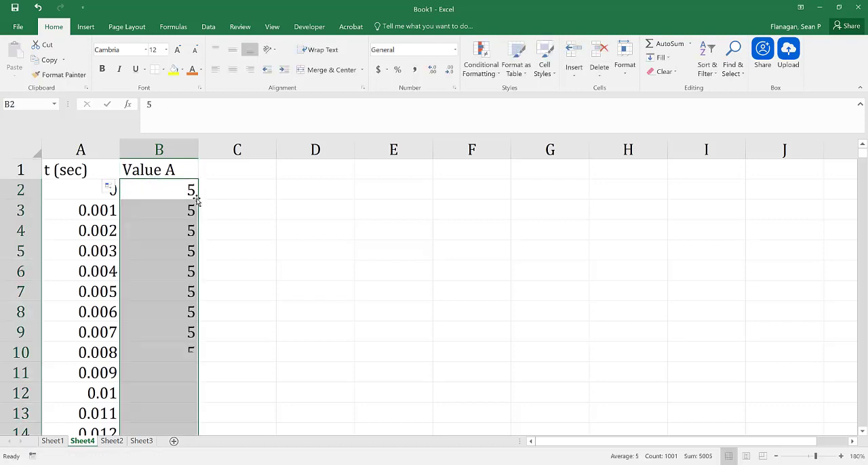
# Enter the column header A*t in cell C1.
pyautogui.click(229, 169)
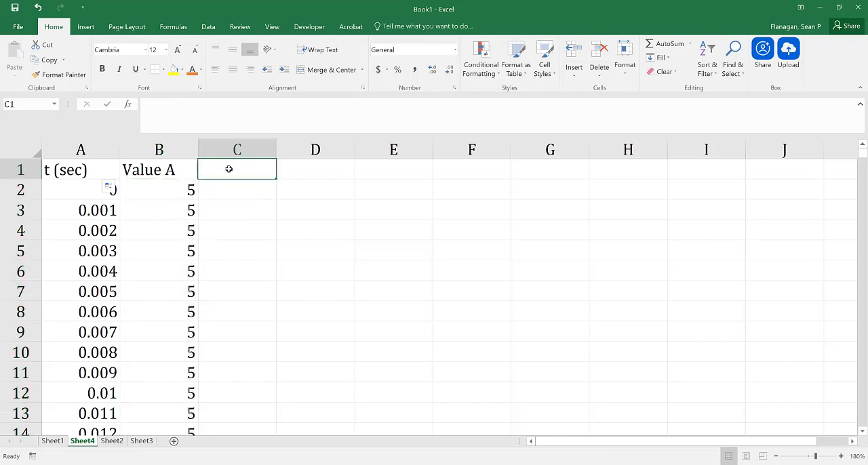
pyautogui.write('a')
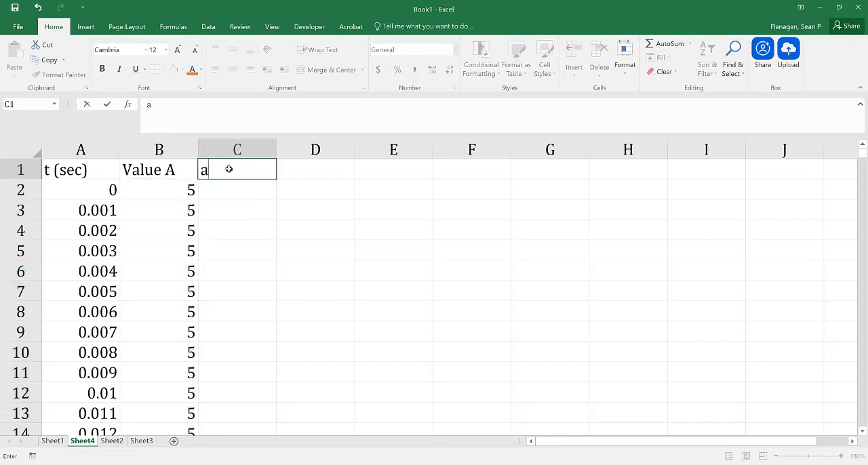
pyautogui.write('*')
pyautogui.press('BackSpace')
pyautogui.press('BackSpace')
pyautogui.write('A&')
pyautogui.press('BackSpace')
pyautogui.write('*t')
# Enter the formula =B2*A2 in C2 and fill it down column C for every time value.
pyautogui.click(238, 194)
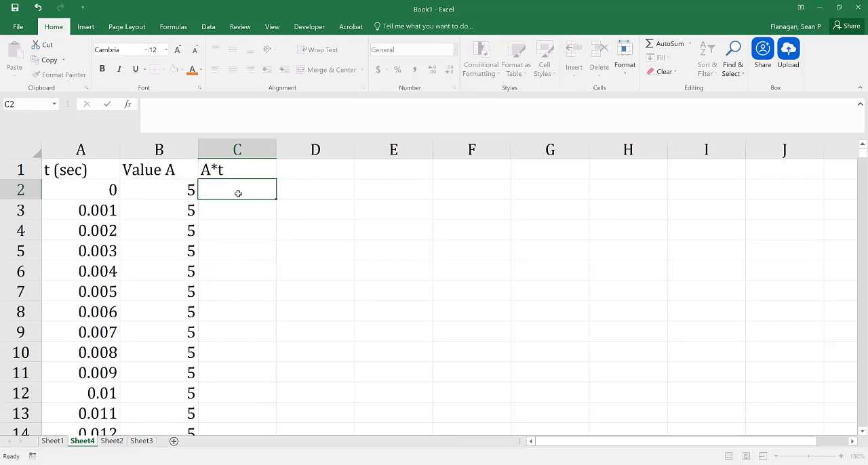
pyautogui.write('=')
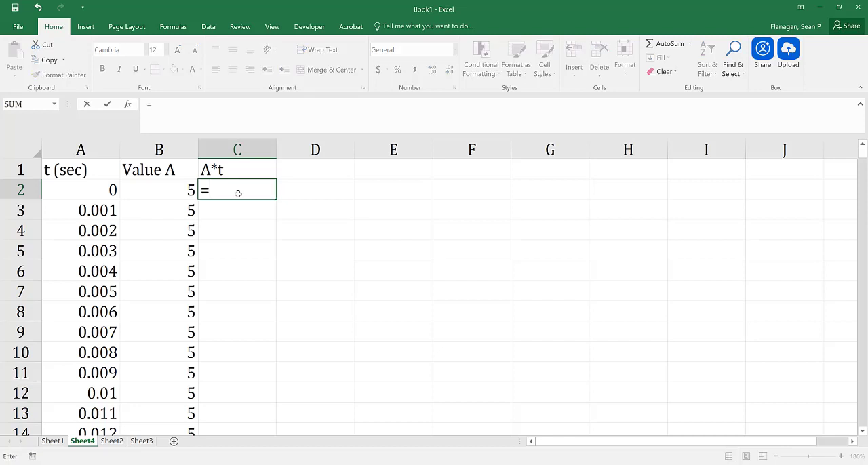
pyautogui.click(179, 188)
pyautogui.write('*')
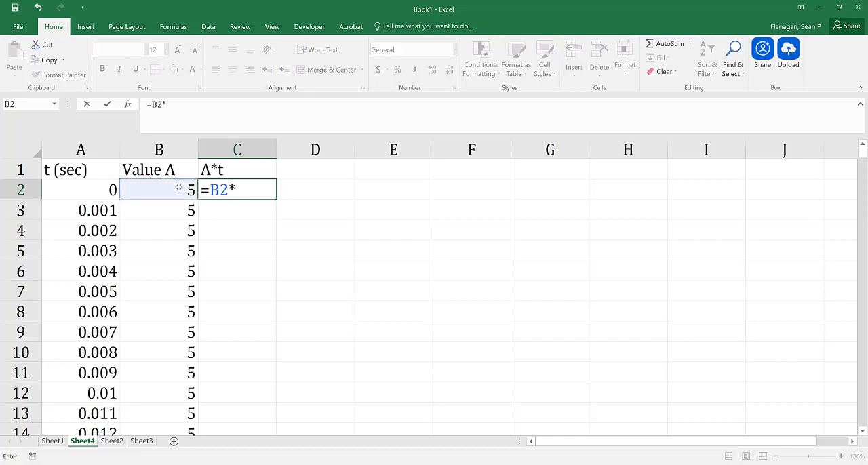
pyautogui.click(88, 190)
pyautogui.press('Return')
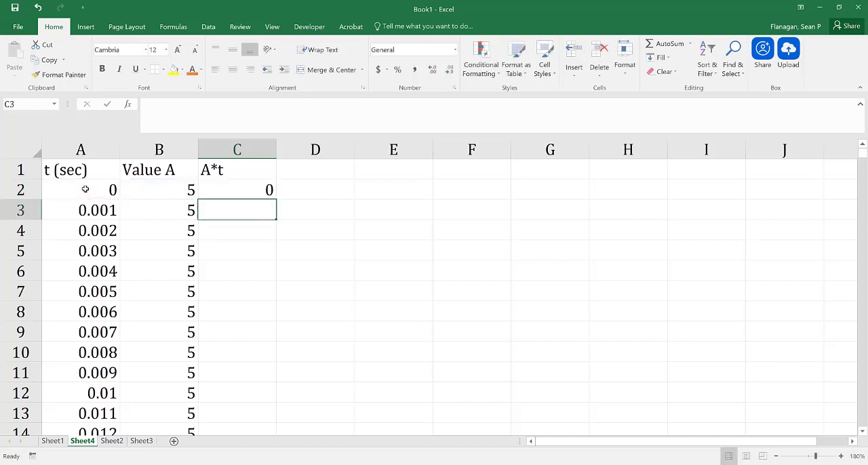
pyautogui.click(261, 188)
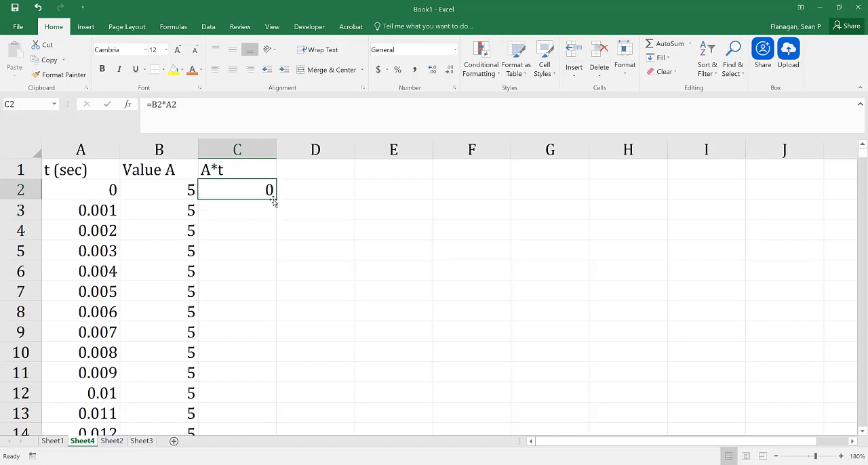
pyautogui.doubleClick(275, 200)
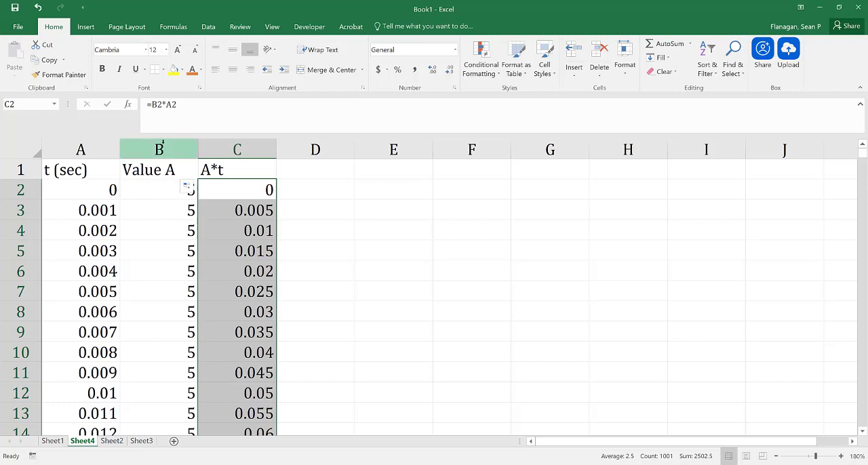
# Delete columns B and C with the Value A and A*t data.
pyautogui.moveTo(163, 143); pyautogui.dragTo(216, 150)
pyautogui.rightClick(215, 150)
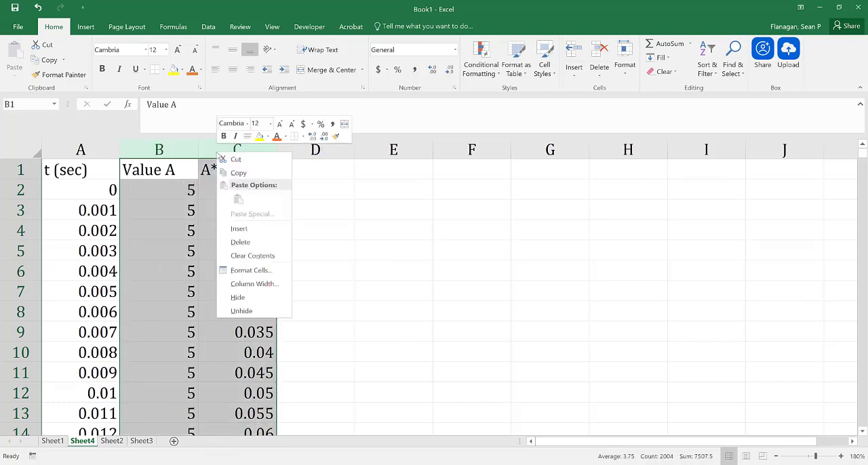
pyautogui.click(240, 242)
# Insert two blank columns before the t (sec) column so the time series moves to column C.
pyautogui.click(91, 149)
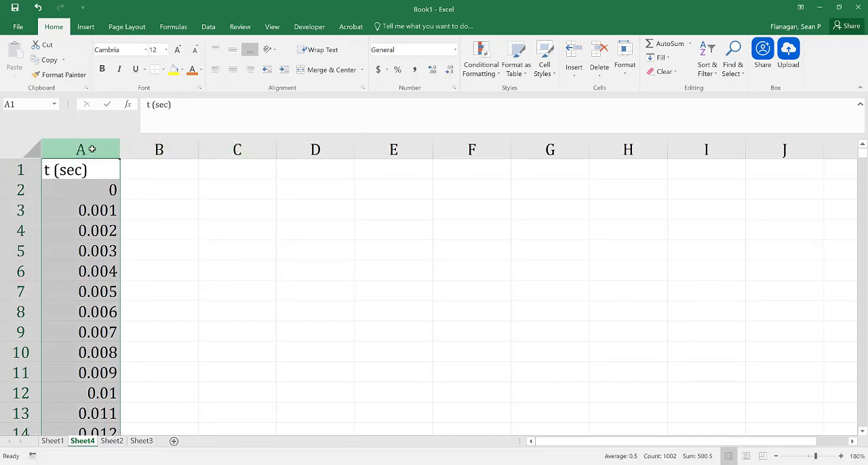
pyautogui.rightClick(91, 149)
pyautogui.click(109, 225)
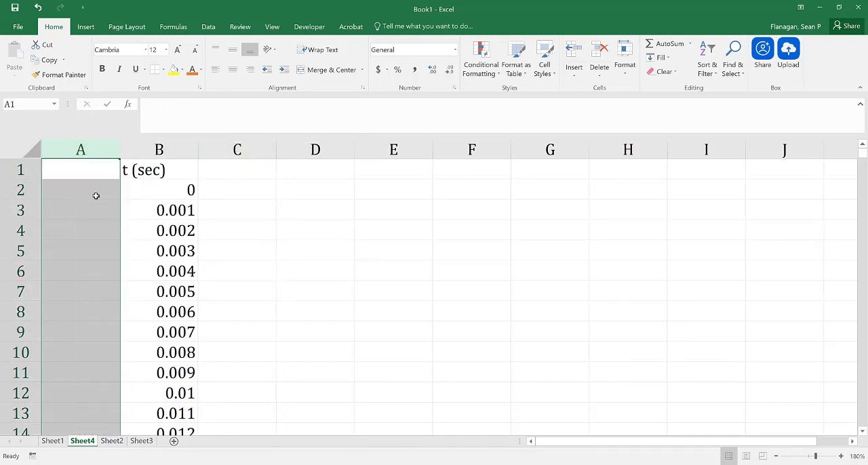
pyautogui.rightClick(89, 152)
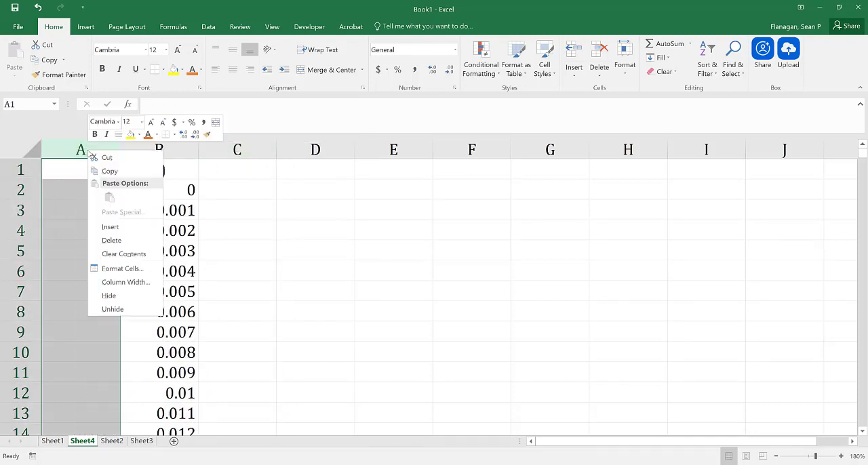
pyautogui.click(111, 229)
pyautogui.click(101, 243)
# Enter the label Value A in cell A1 and the constant 5 in A2.
pyautogui.click(70, 176)
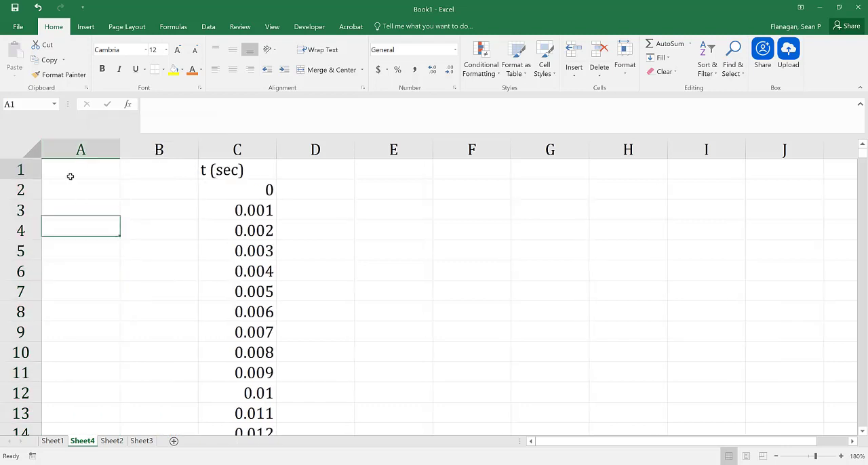
pyautogui.write('V')
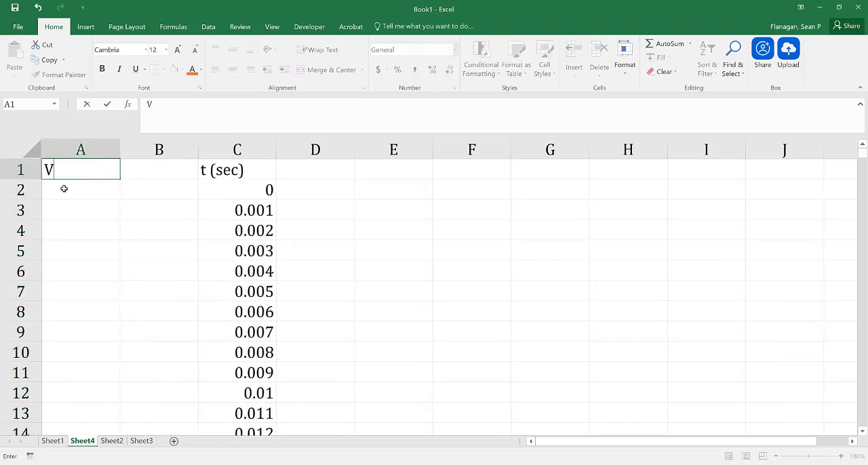
pyautogui.write('alue A')
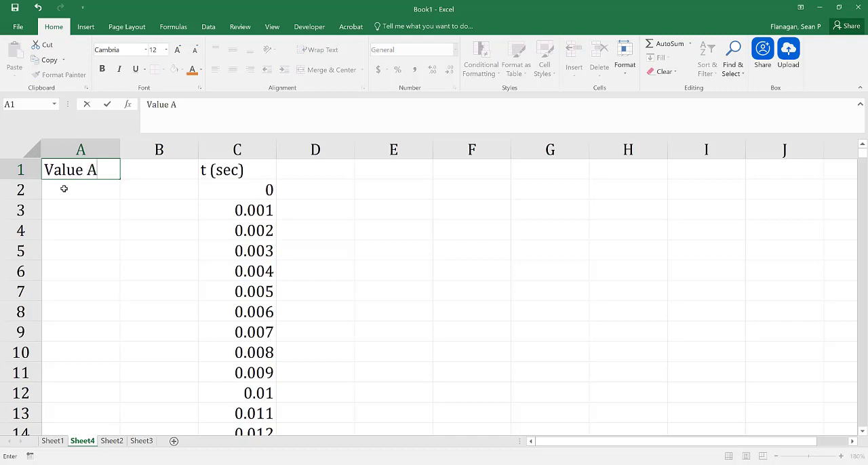
pyautogui.press('Return')
pyautogui.write('5')
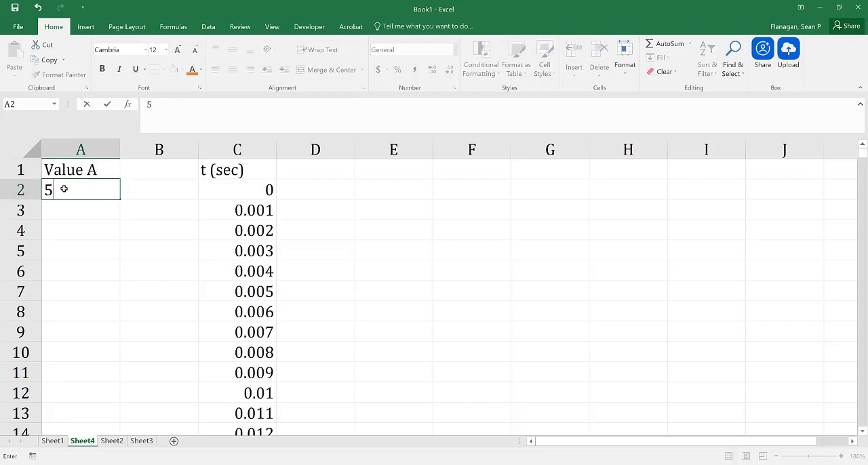
pyautogui.click(355, 164)
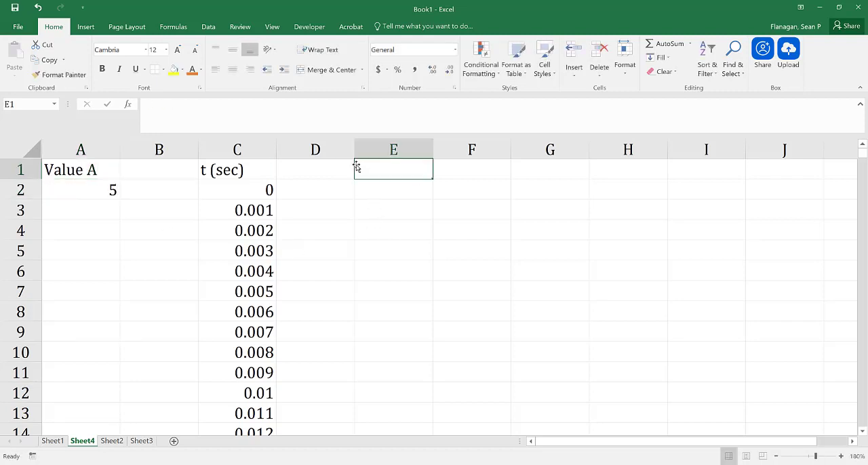
pyautogui.click(336, 154)
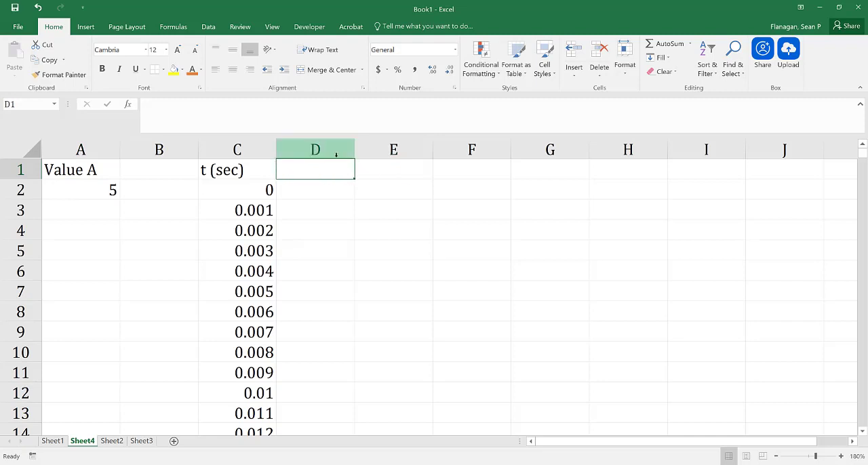
# Enter the header A*t in cell D1.
pyautogui.write('A*T')
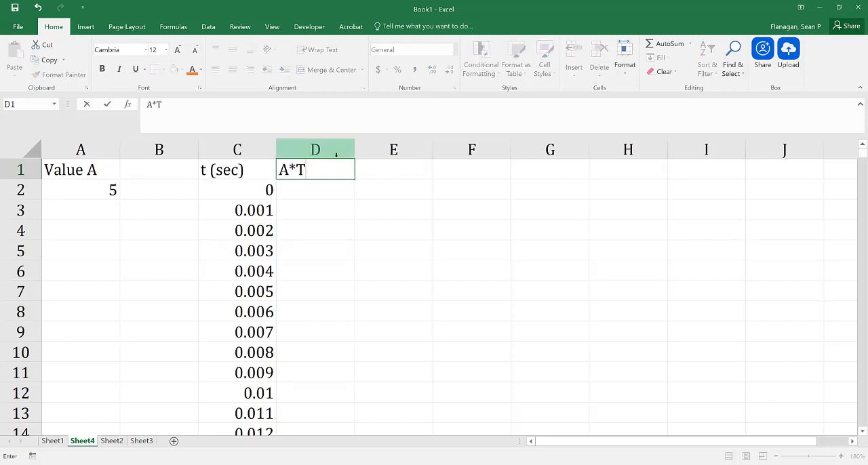
pyautogui.press('BackSpace')
pyautogui.write('t')
# Enter the formula =$A$2*C2 in D2, fill it down column D, and check the copied formula in D4.
pyautogui.click(327, 187)
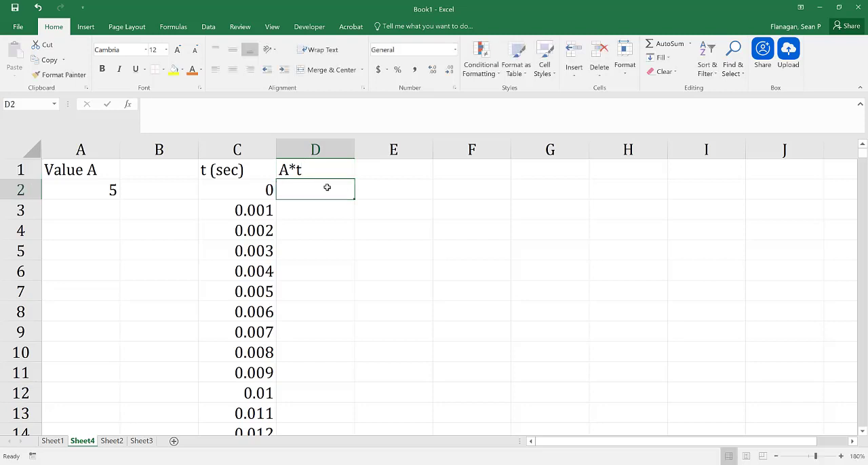
pyautogui.write('=')
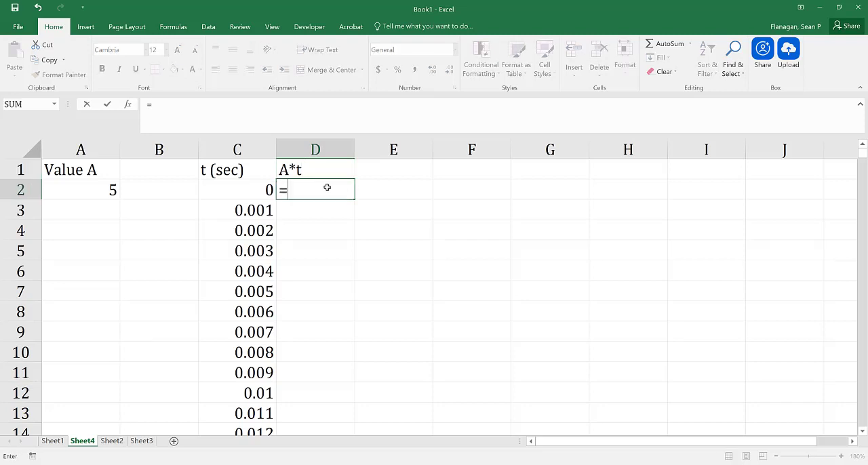
pyautogui.click(75, 189)
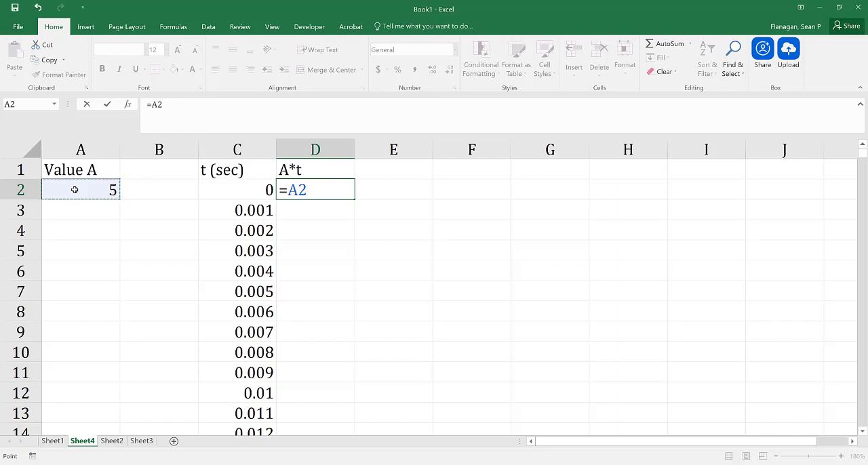
pyautogui.press('F4')
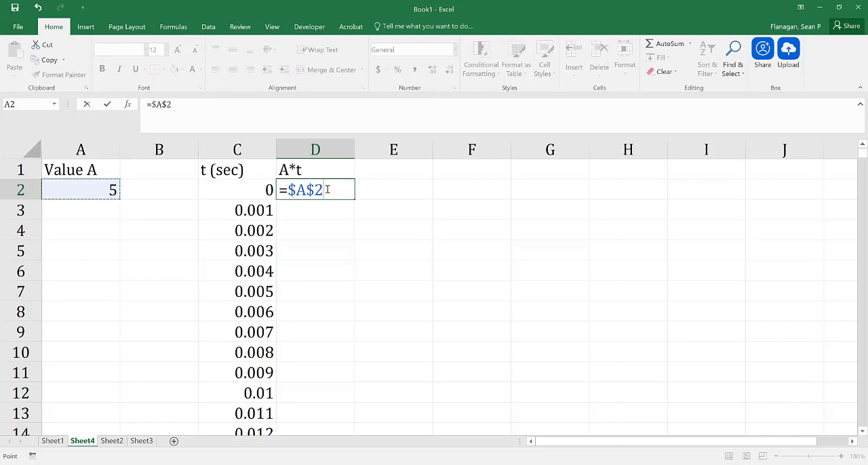
pyautogui.write('*')
pyautogui.click(226, 195)
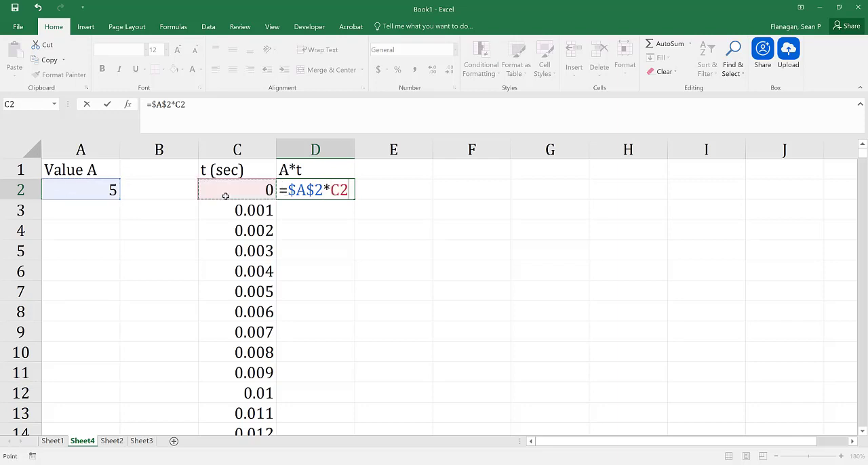
pyautogui.press('Return')
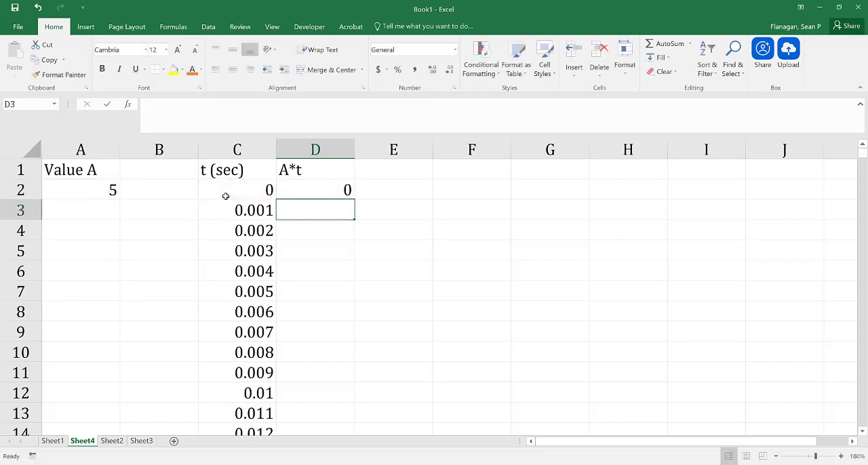
pyautogui.click(306, 191)
pyautogui.doubleClick(354, 199)
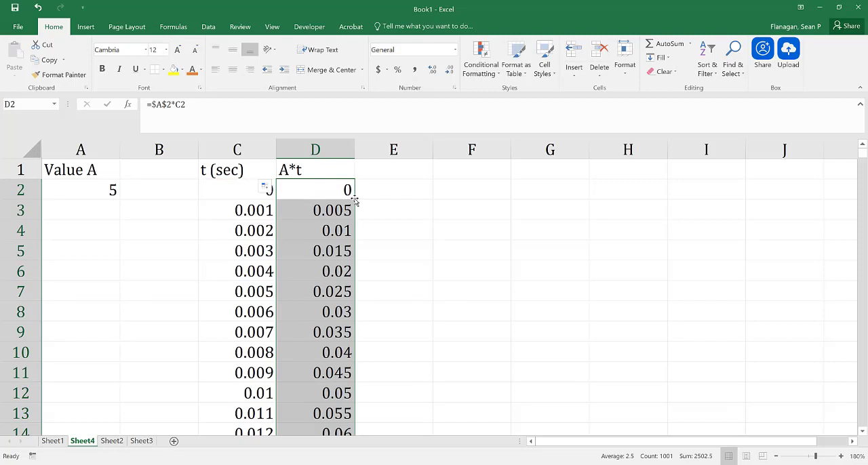
pyautogui.doubleClick(298, 231)
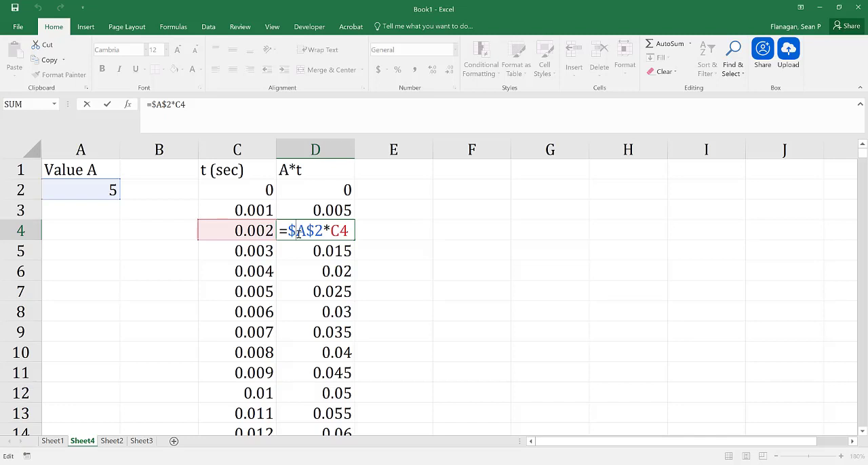
pyautogui.click(313, 194)
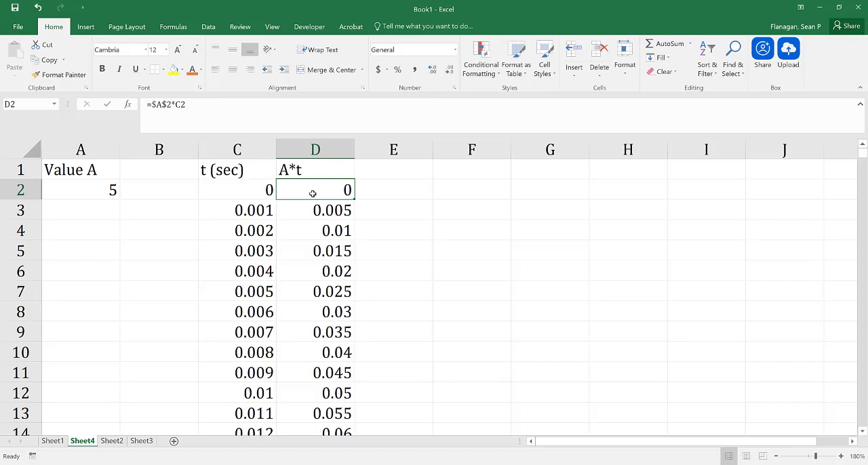
# Change the header in cell D1 to A.
pyautogui.doubleClick(314, 169)
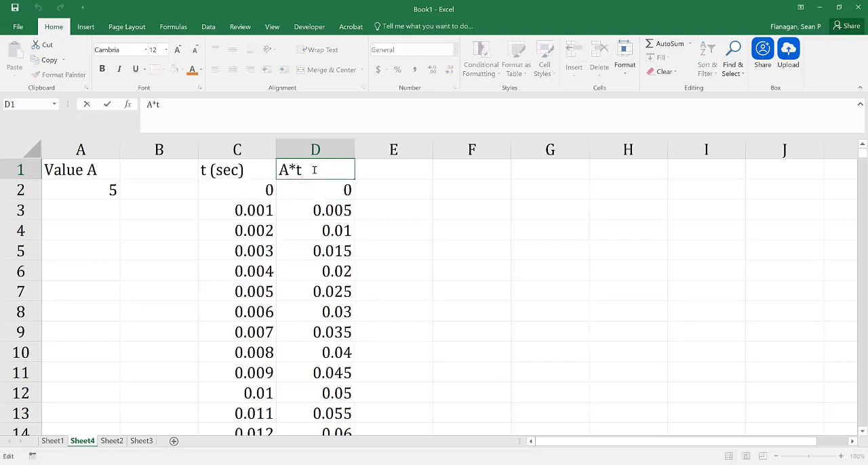
pyautogui.press('BackSpace')
pyautogui.press('BackSpace')
pyautogui.press('BackSpace')
pyautogui.write('A')
pyautogui.press('Return')
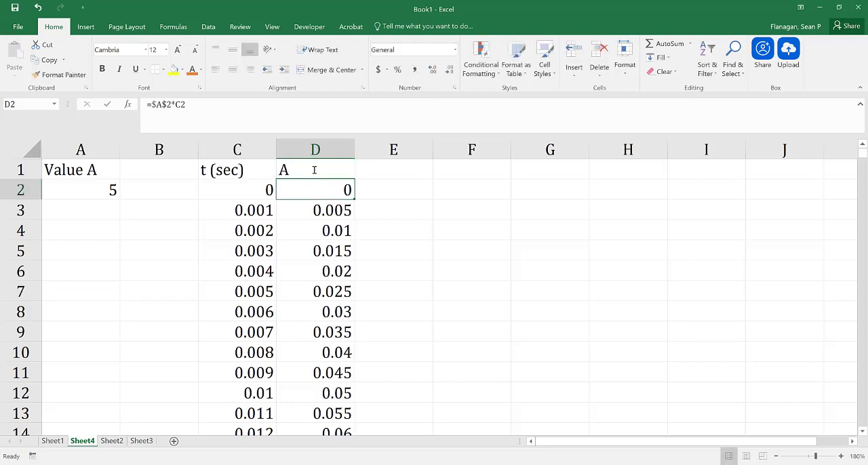
# Enter =5 in D2 and fill it down column D for every time value.
pyautogui.write('=5')
pyautogui.press('Return')
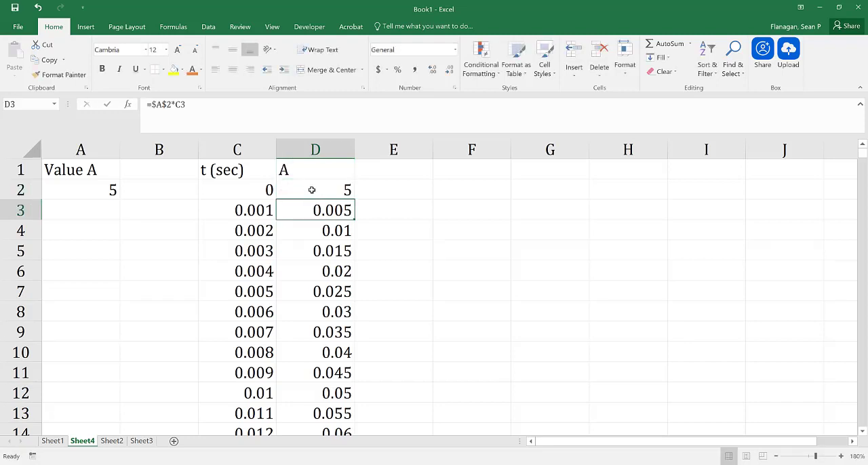
pyautogui.click(311, 189)
pyautogui.doubleClick(354, 201)
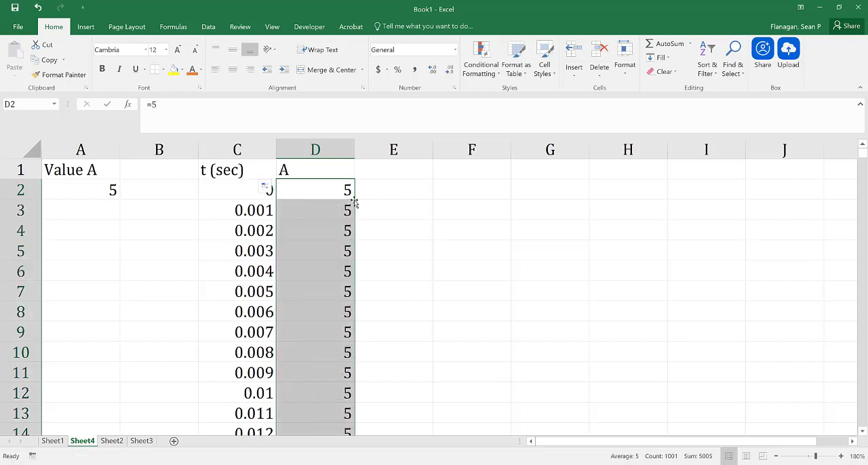
# Enter the header B in E1 and the value 7 in E2, filled down column E for every time value.
pyautogui.click(399, 166)
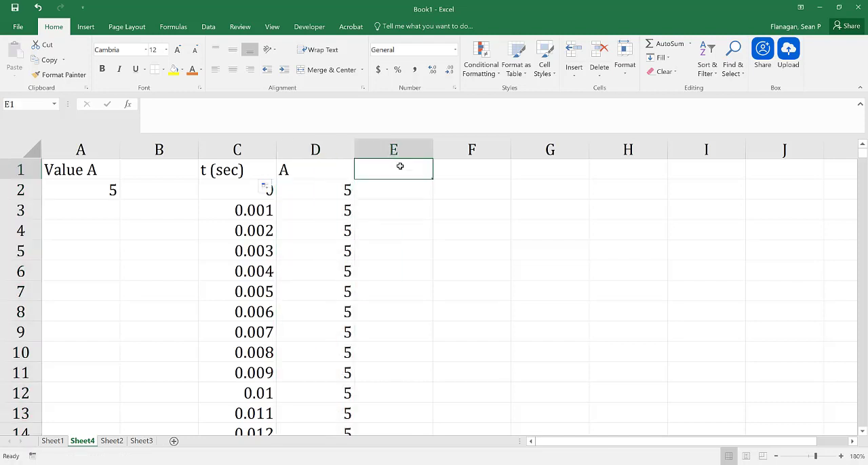
pyautogui.write('B')
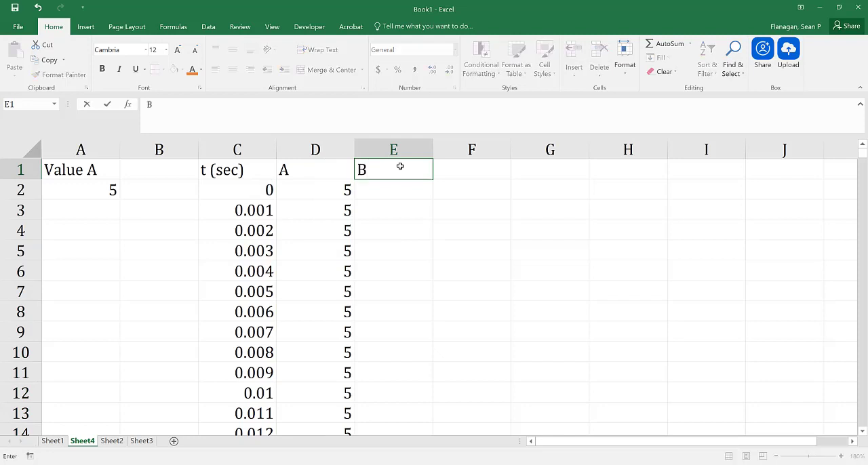
pyautogui.press('Return')
pyautogui.write('7')
pyautogui.press('Return')
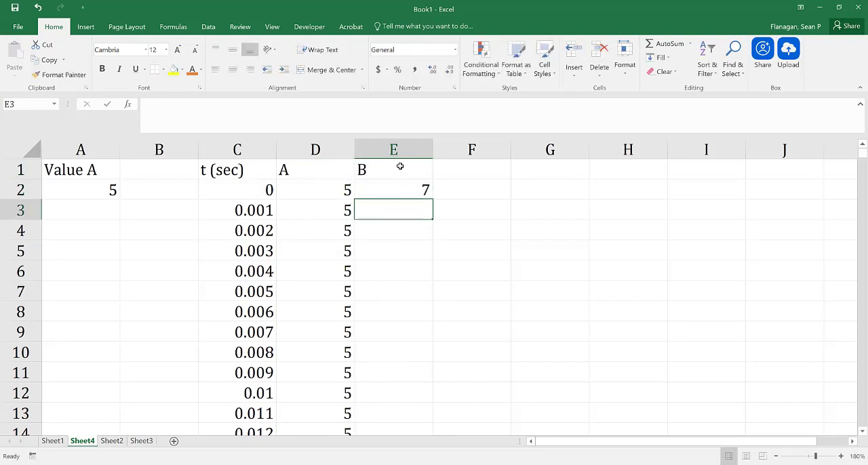
pyautogui.click(407, 193)
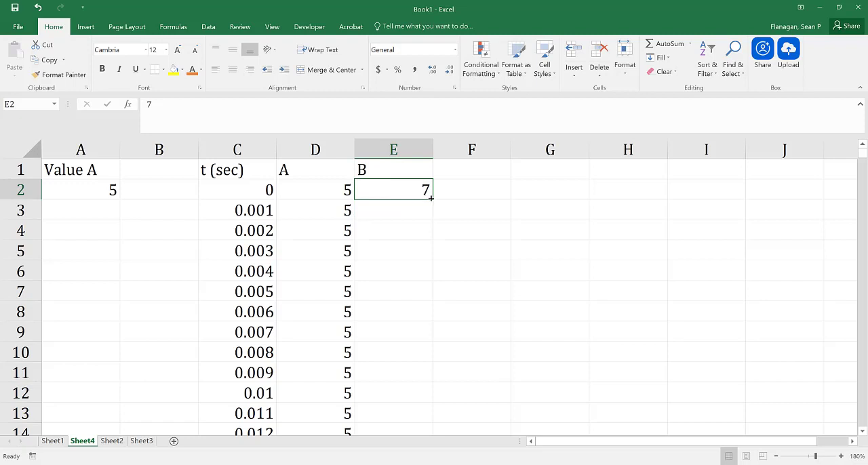
pyautogui.doubleClick(431, 198)
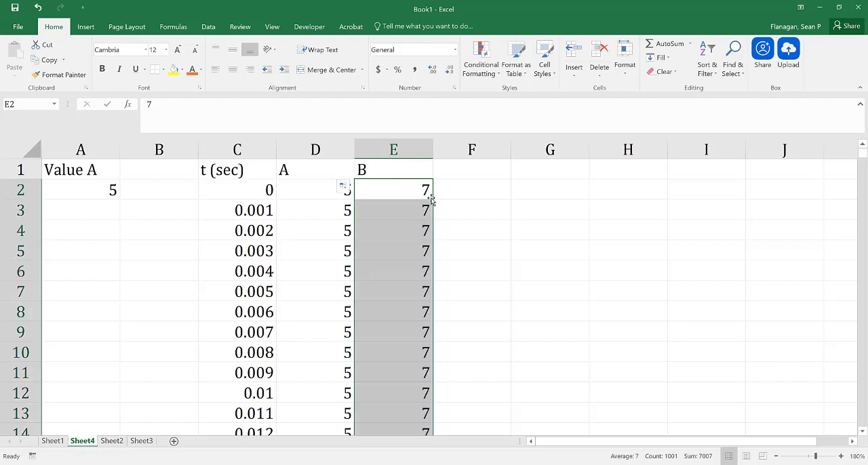
# Enter the header A*t in cell F1.
pyautogui.click(476, 169)
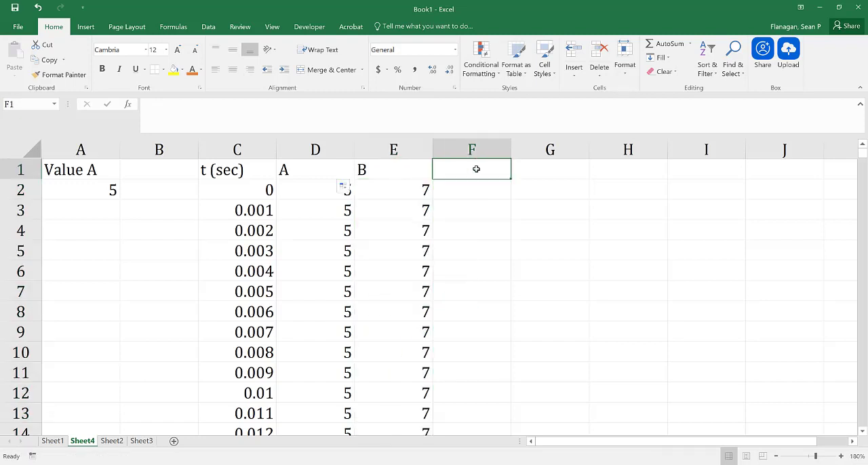
pyautogui.write('A')
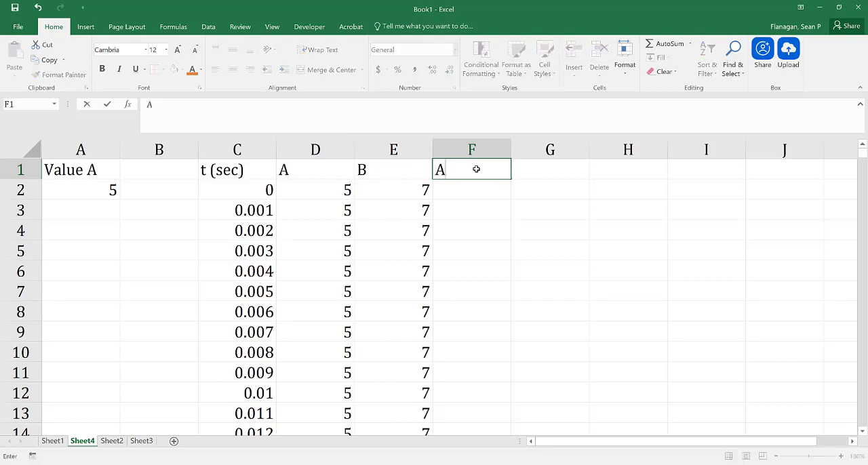
pyautogui.write('*T')
pyautogui.press('BackSpace')
pyautogui.write('t')
pyautogui.press('Return')
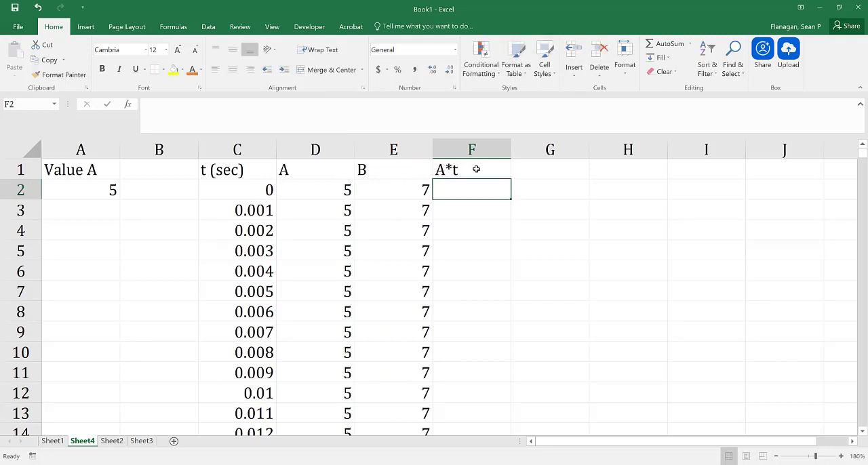
# Enter the formula =D2*C2 in F2 and fill it down column F for every time value.
pyautogui.write('=')
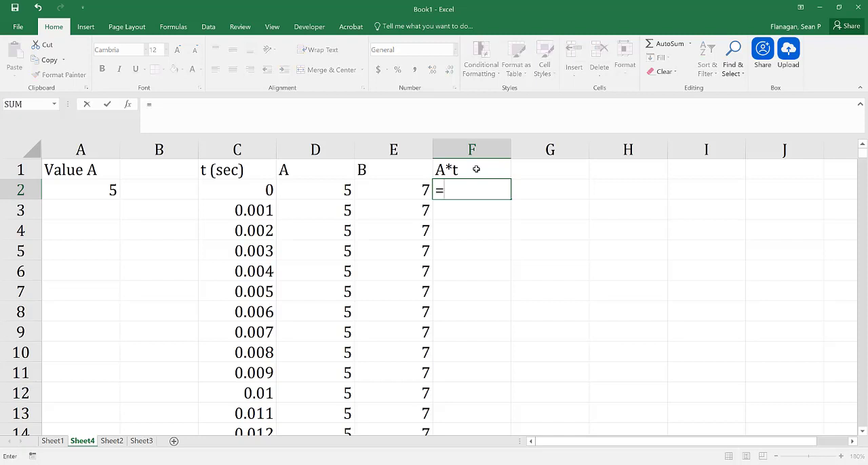
pyautogui.click(301, 193)
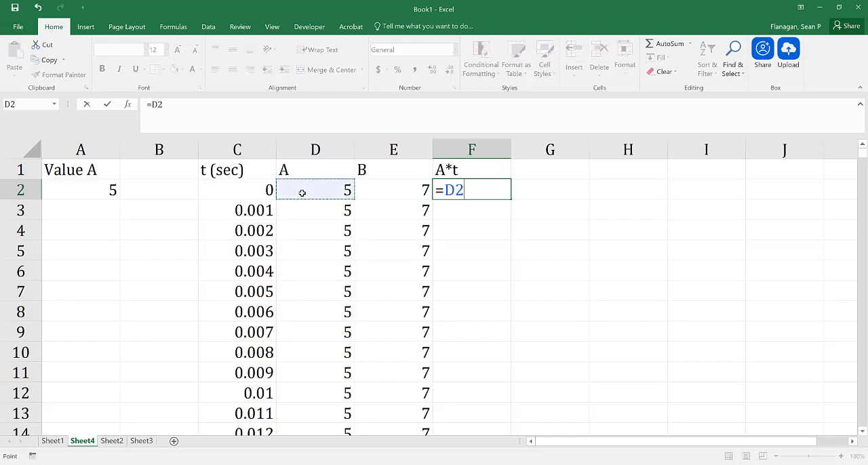
pyautogui.write('*')
pyautogui.click(241, 190)
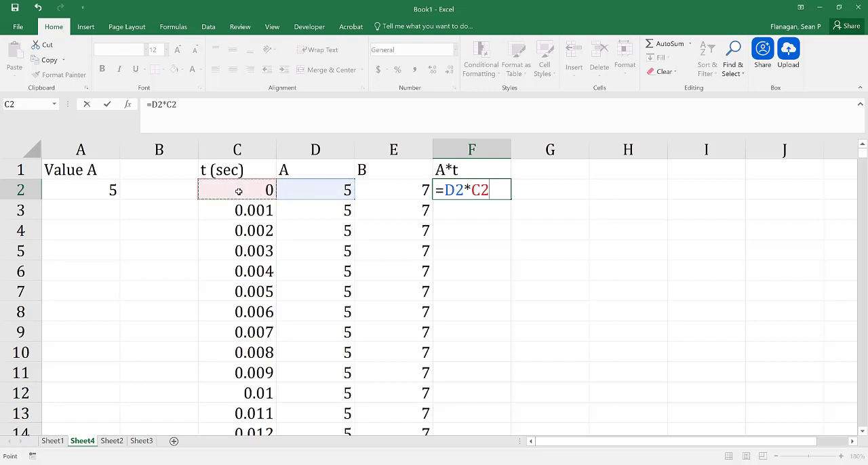
pyautogui.press('Return')
pyautogui.click(470, 189)
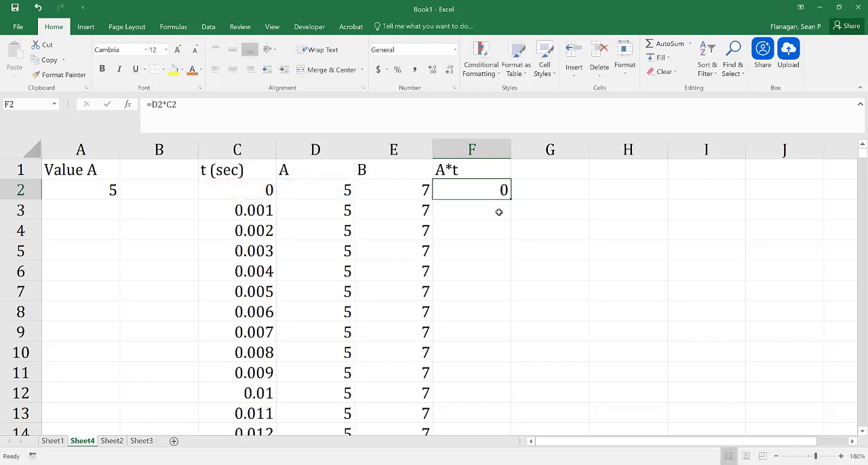
pyautogui.moveTo(512, 197); pyautogui.dragTo(512, 198)
pyautogui.doubleClick(512, 198)
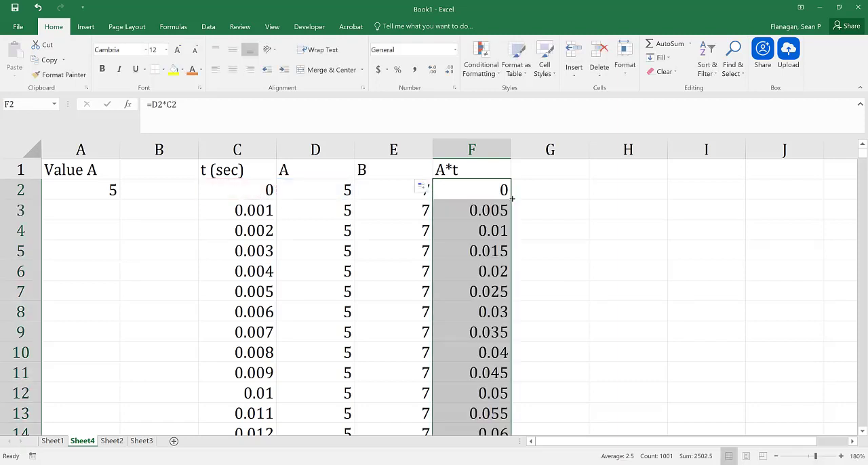
# Enter the header B*t in cell G1.
pyautogui.click(538, 165)
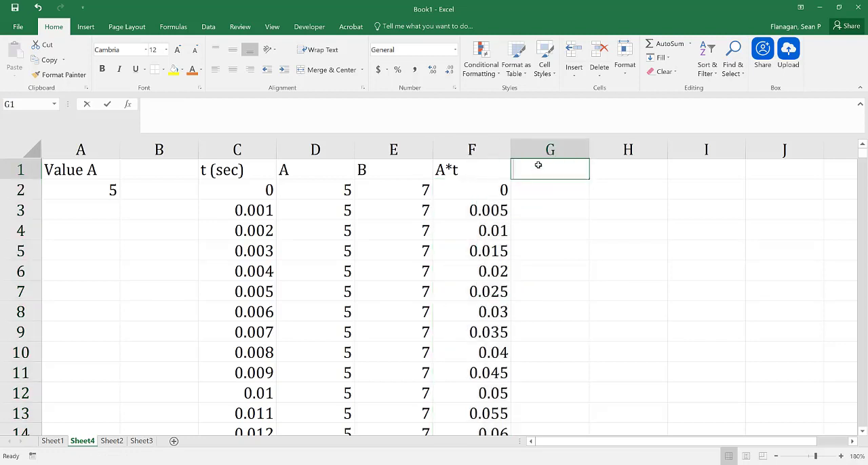
pyautogui.write('B*t')
pyautogui.press('Return')
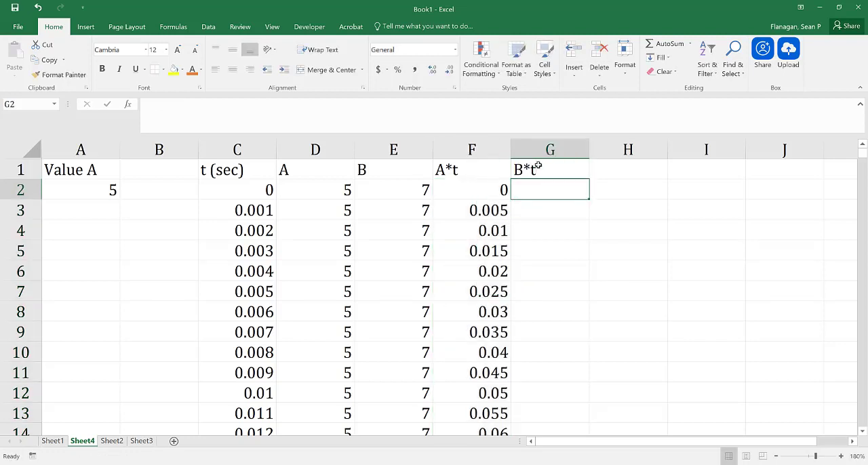
pyautogui.click(382, 193)
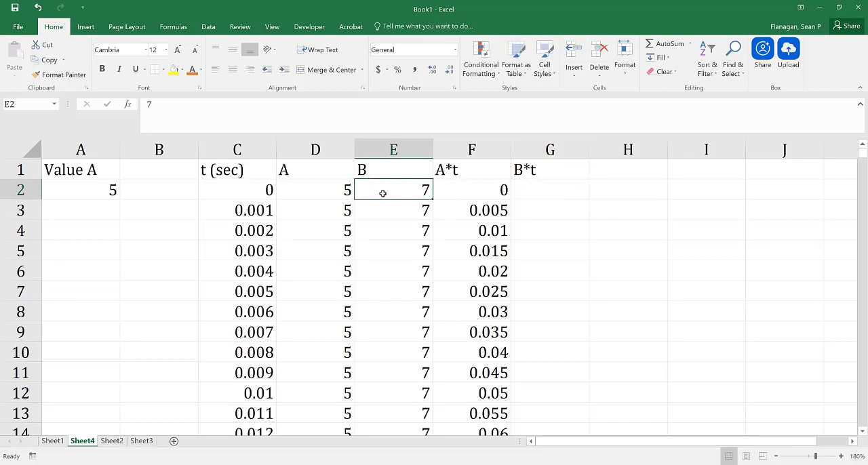
pyautogui.click(558, 192)
pyautogui.write('=')
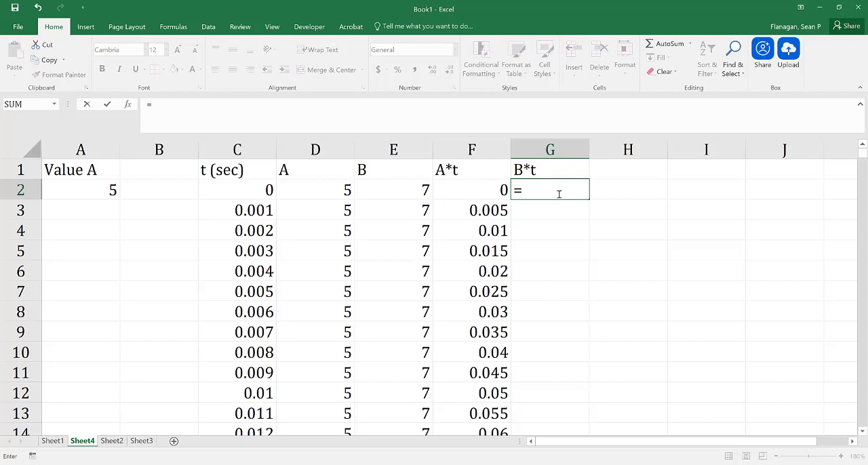
pyautogui.click(411, 192)
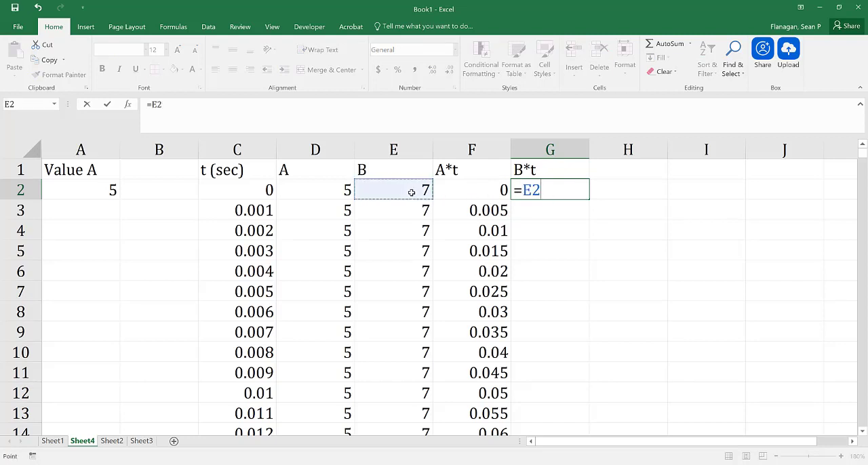
pyautogui.write('*')
pyautogui.click(225, 190)
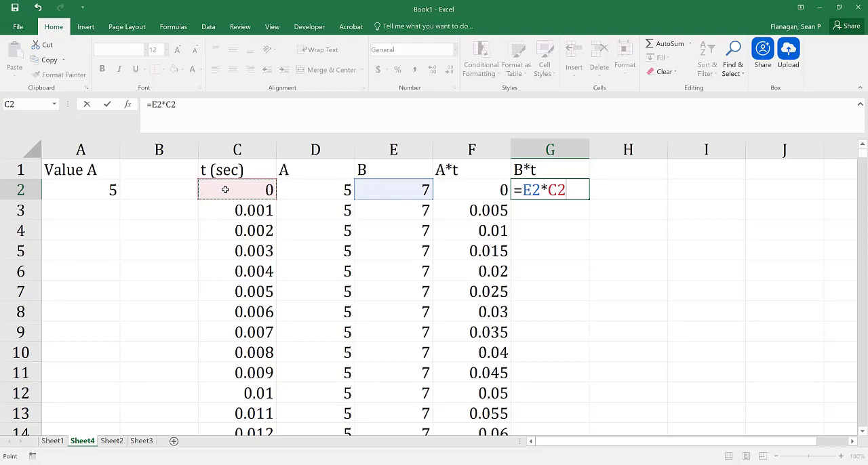
pyautogui.press('BackSpace')
pyautogui.press('BackSpace')
pyautogui.press('BackSpace')
pyautogui.press('BackSpace')
pyautogui.press('BackSpace')
pyautogui.press('BackSpace')
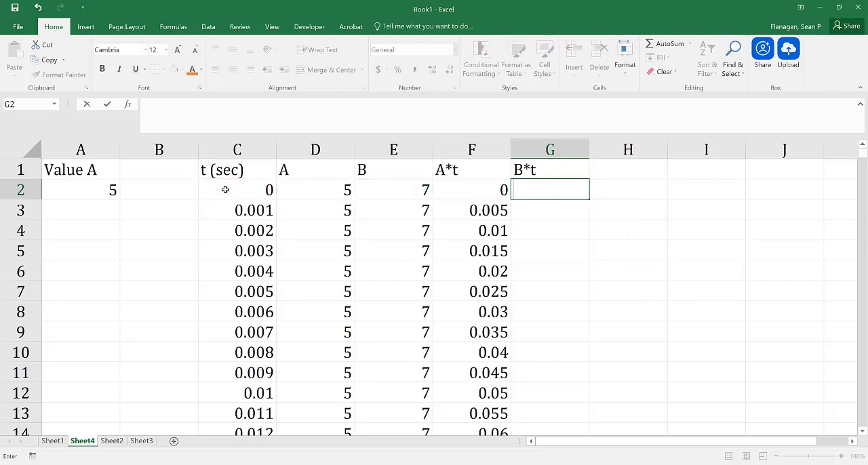
# Change the formula in F2 to =D2*$C2, locking the column of the time reference, and fill it down column F.
pyautogui.click(462, 185)
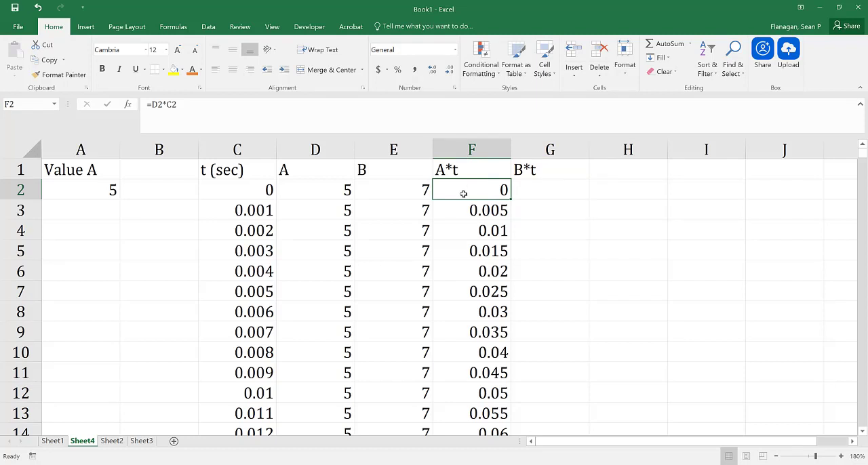
pyautogui.doubleClick(492, 192)
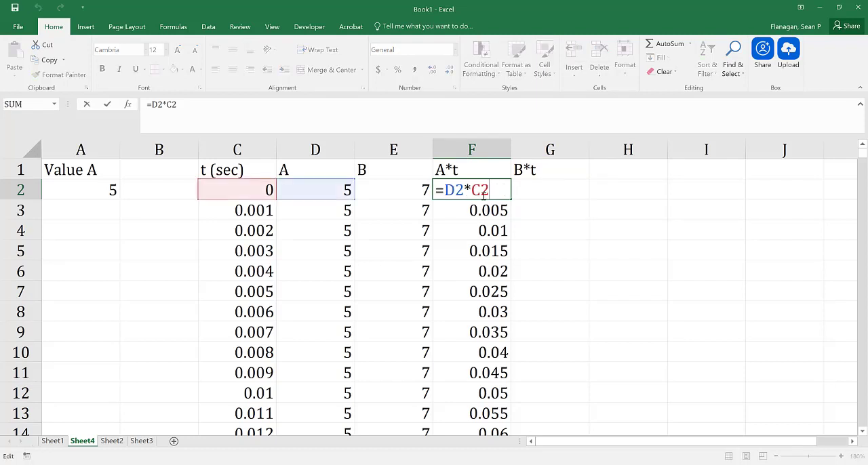
pyautogui.moveTo(491, 193); pyautogui.dragTo(472, 191)
pyautogui.write('C@')
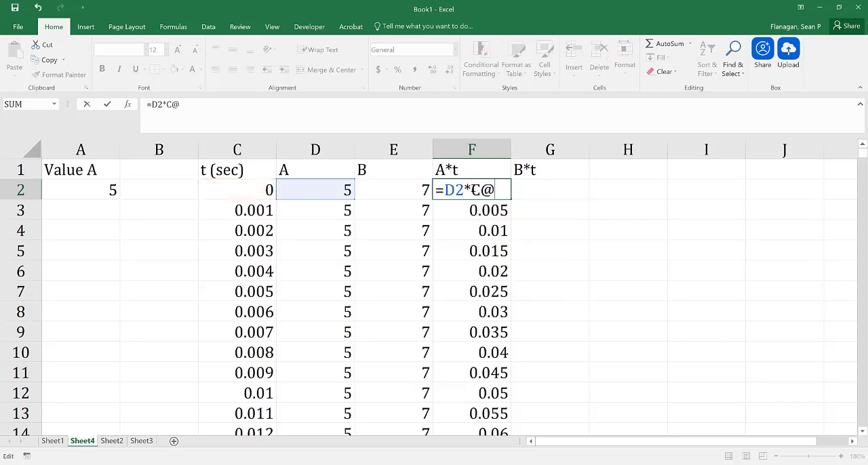
pyautogui.press('BackSpace')
pyautogui.write('2')
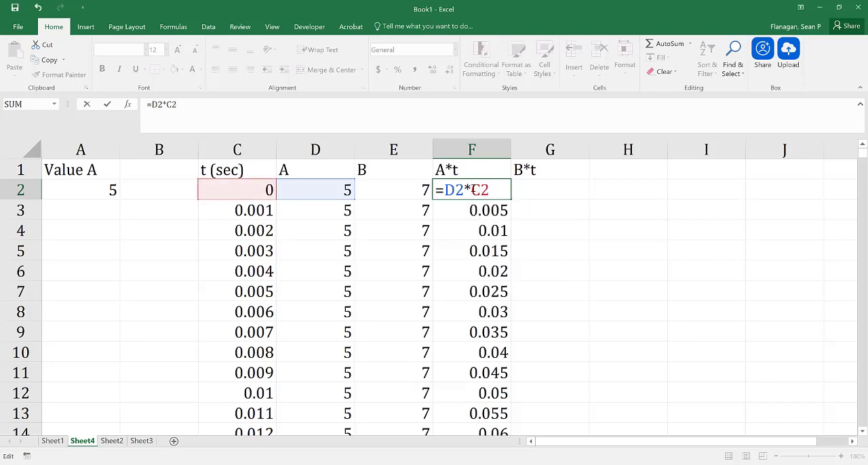
pyautogui.press('F4')
pyautogui.press('F4')
pyautogui.press('F4')
pyautogui.press('Return')
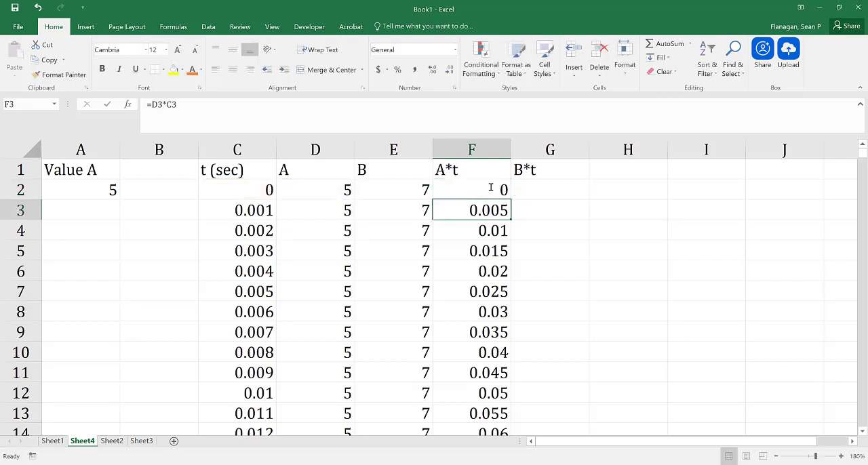
pyautogui.click(499, 189)
pyautogui.doubleClick(513, 198)
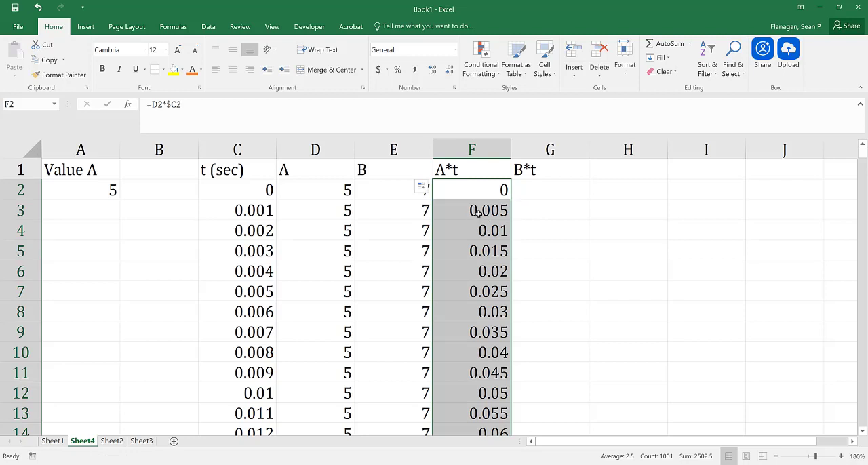
# Copy the formula from F2 across into G2 and fill it down column G for every time value.
pyautogui.click(476, 189)
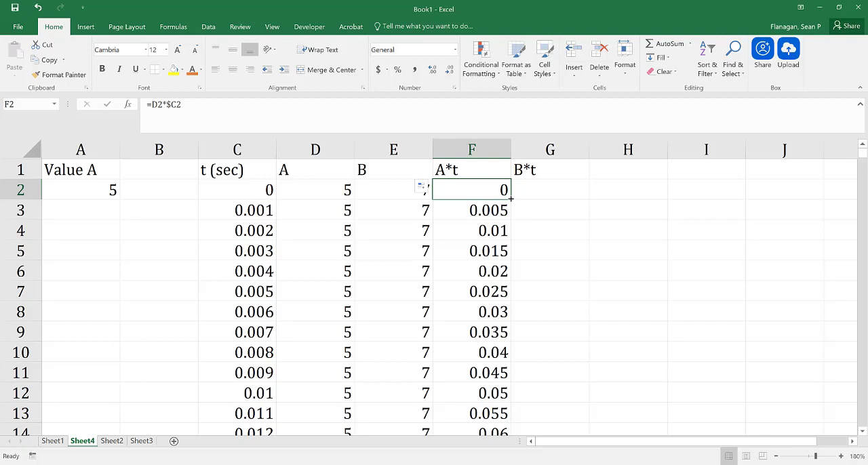
pyautogui.moveTo(510, 198); pyautogui.dragTo(563, 199)
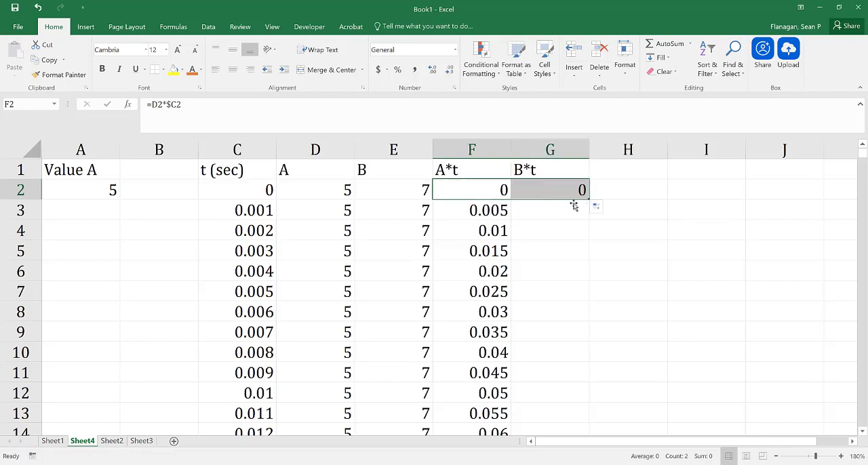
pyautogui.click(564, 196)
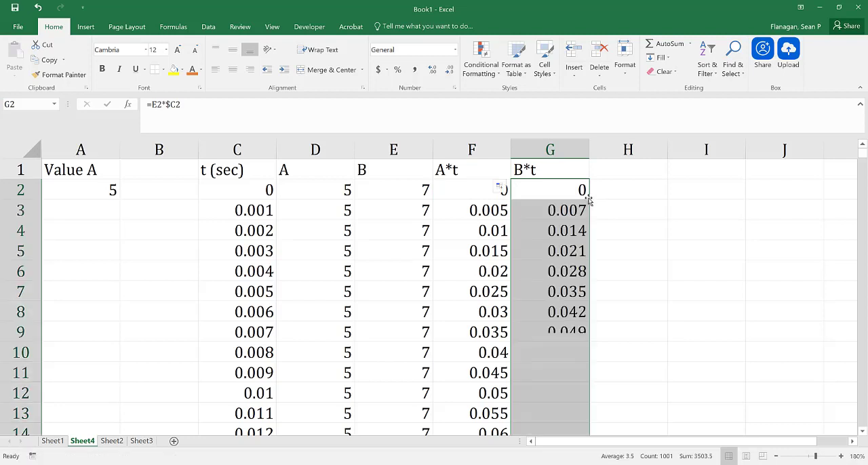
pyautogui.doubleClick(587, 200)
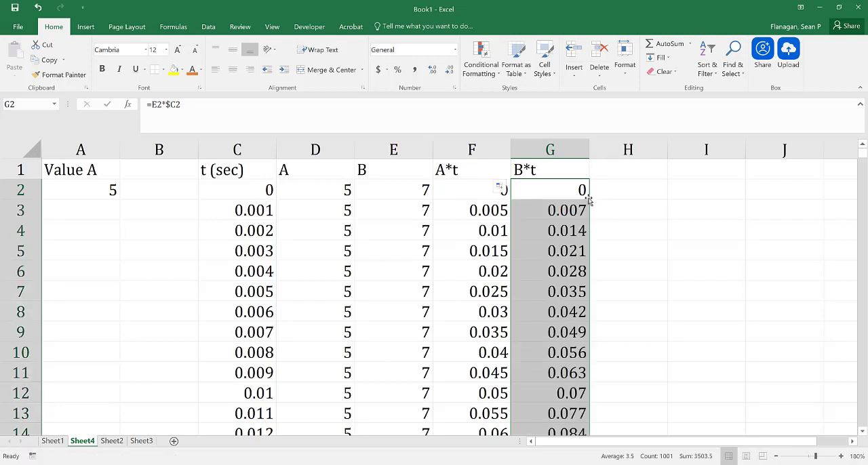
# Examine which cells the formulas in G3 and F3 refer to, comparing the two columns' references.
pyautogui.doubleClick(579, 211)
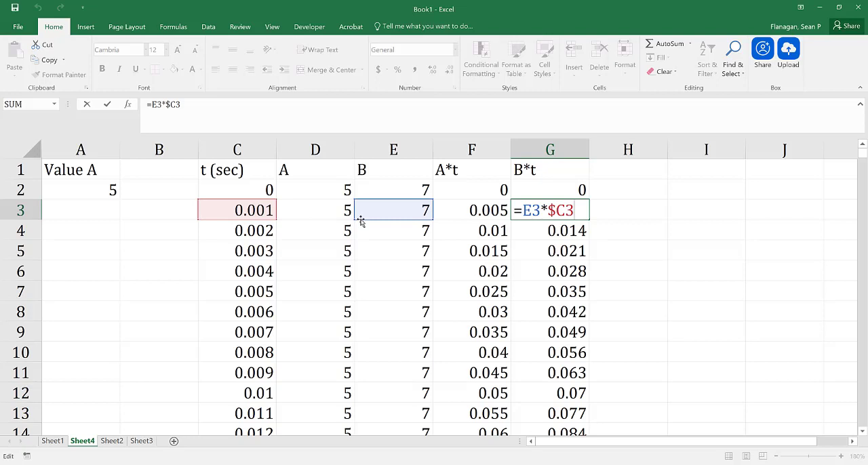
pyautogui.press('Return')
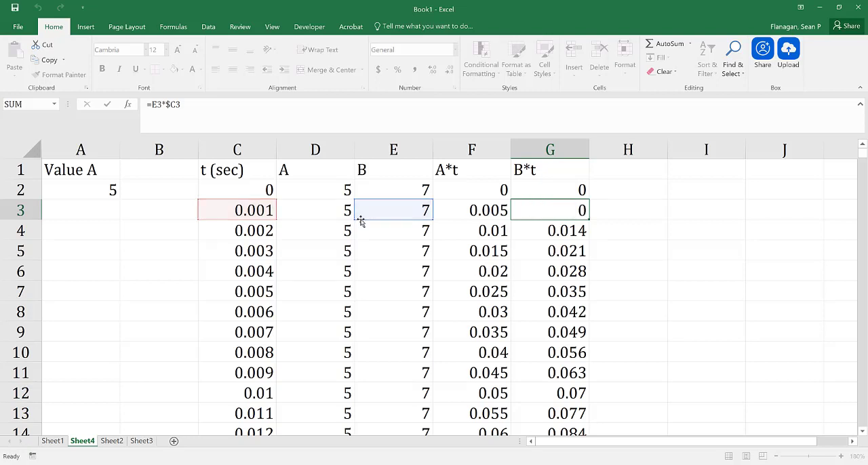
pyautogui.click(472, 210)
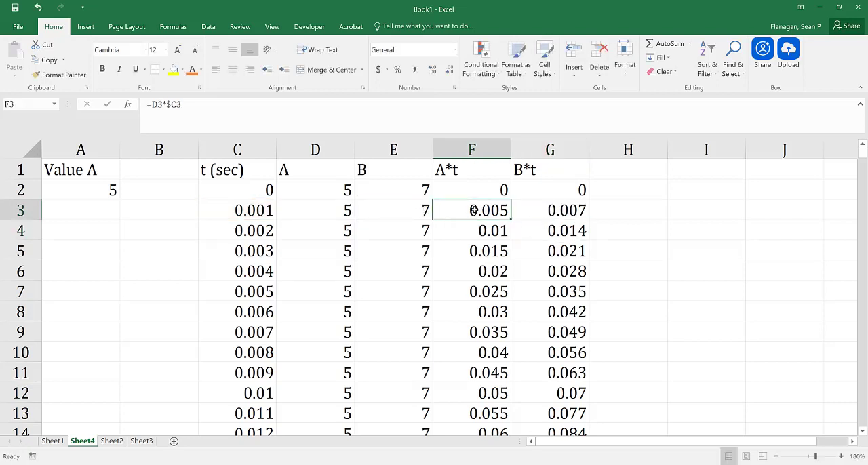
pyautogui.doubleClick(472, 210)
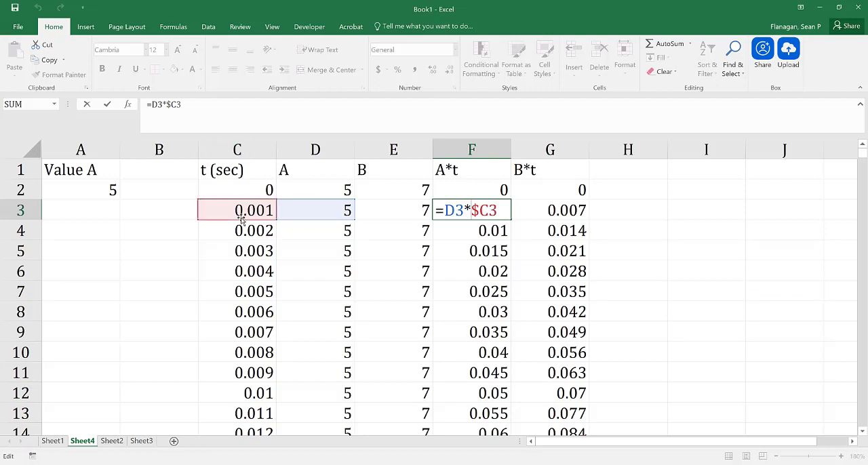
pyautogui.press('Return')
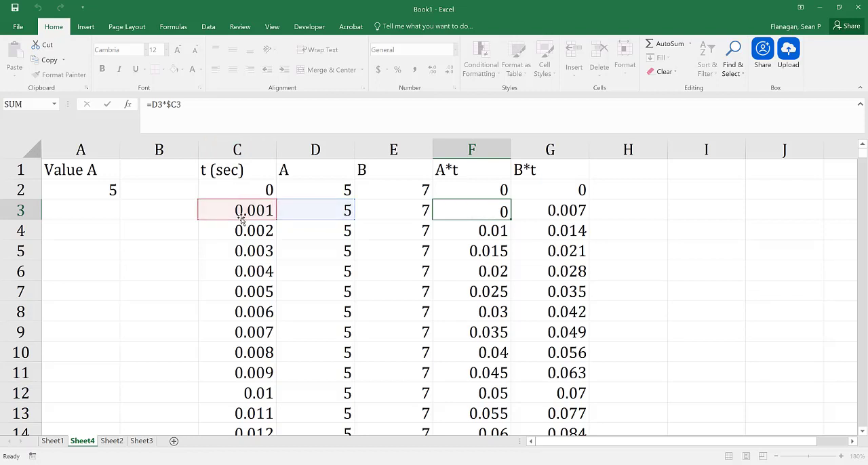
pyautogui.click(550, 211)
pyautogui.doubleClick(550, 211)
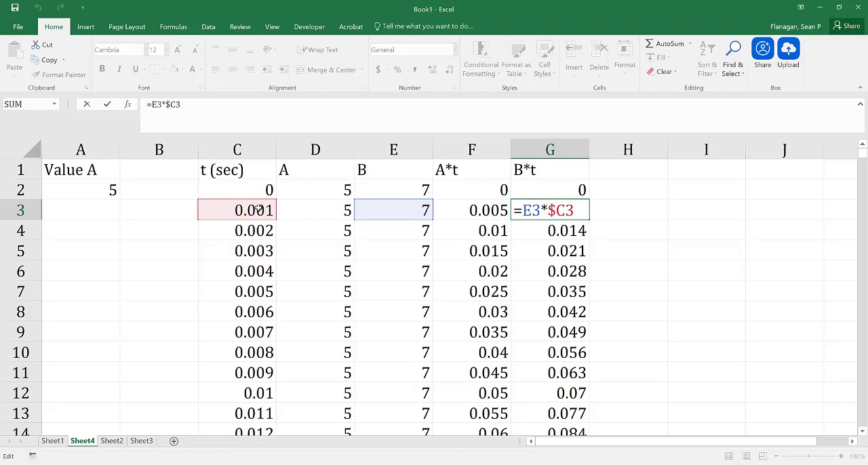
pyautogui.press('Return')
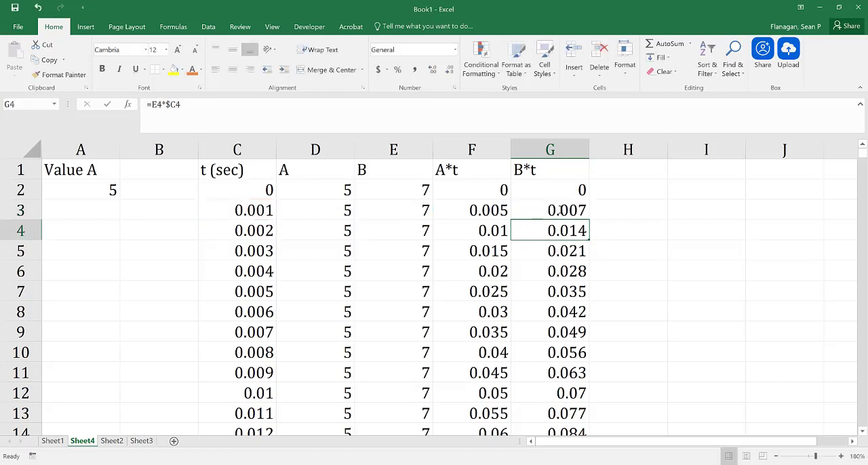